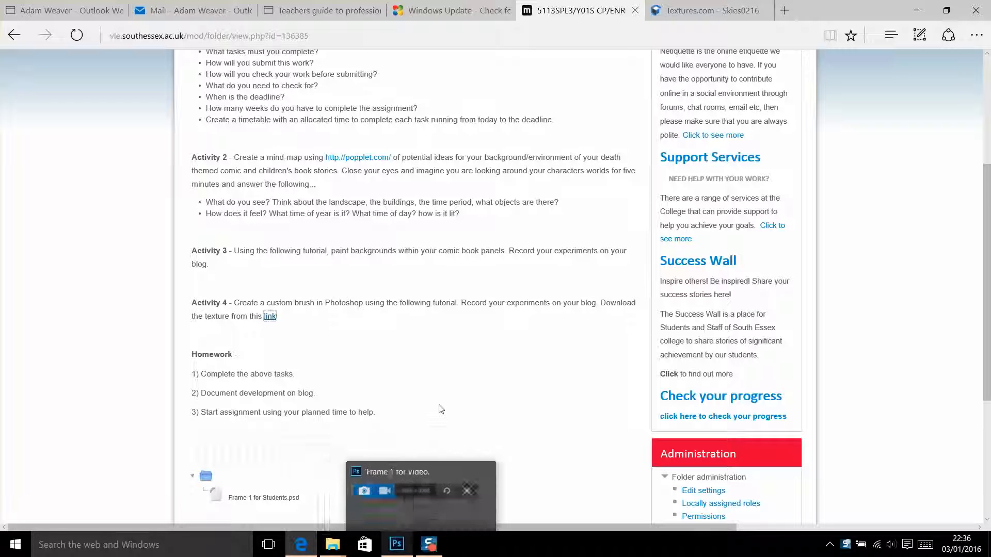
View the Skies0216 cloud texture page on Textures.com.
{"action": "key", "text": "ctrl+Tab"}
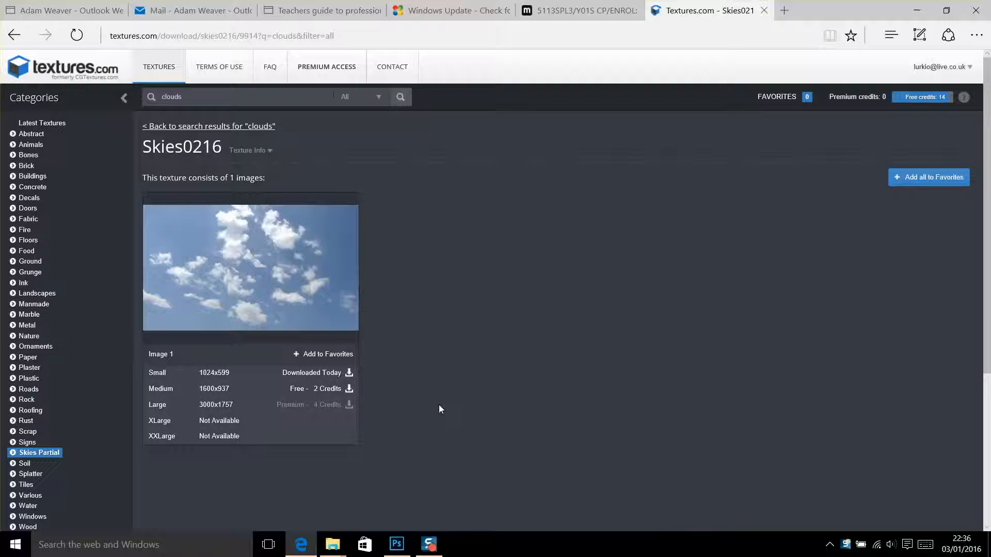
{"action": "left_click", "coordinate": [14, 35]}
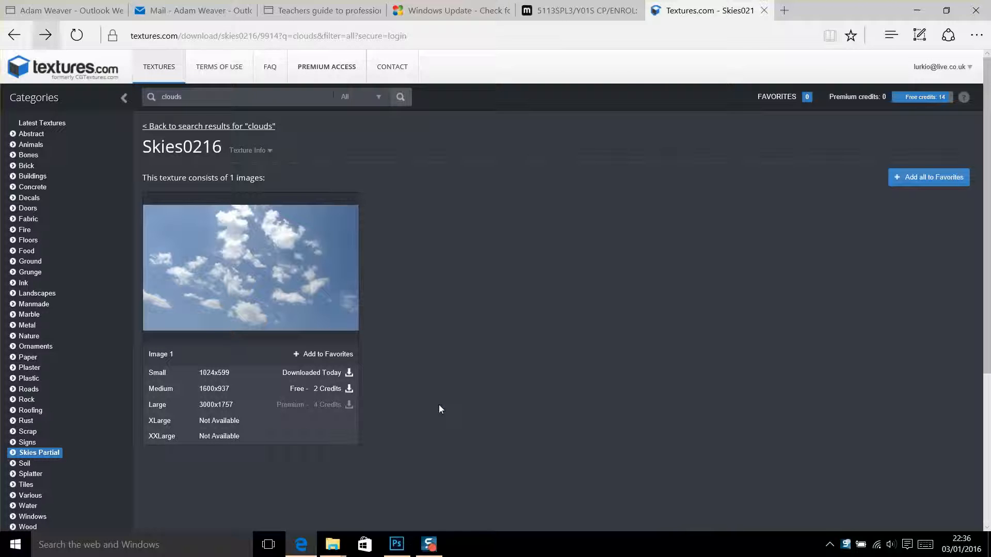
{"action": "left_click", "coordinate": [14, 35]}
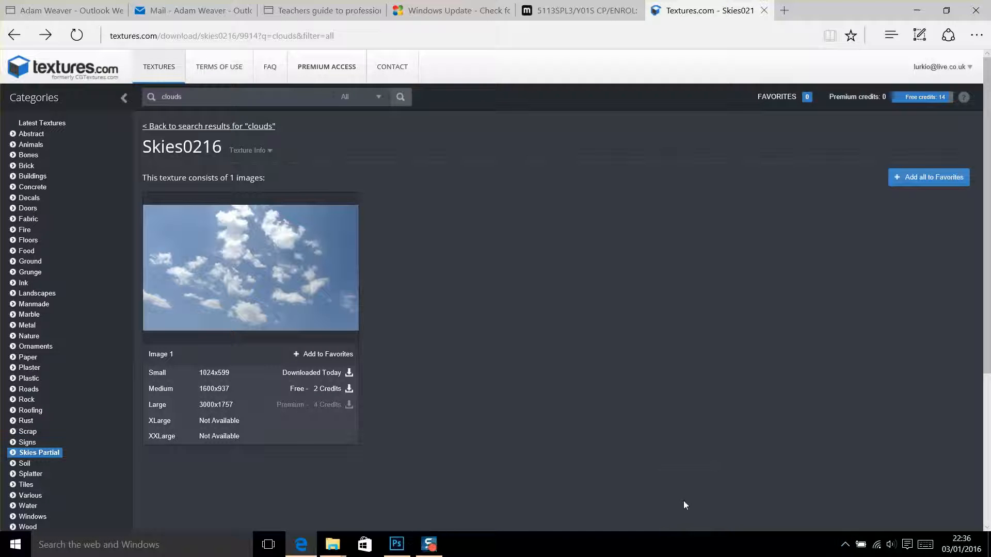
Switch to Photoshop, bring up the Skies0216_S.jpg image and clear its existing selection.
{"action": "left_click", "coordinate": [919, 8]}
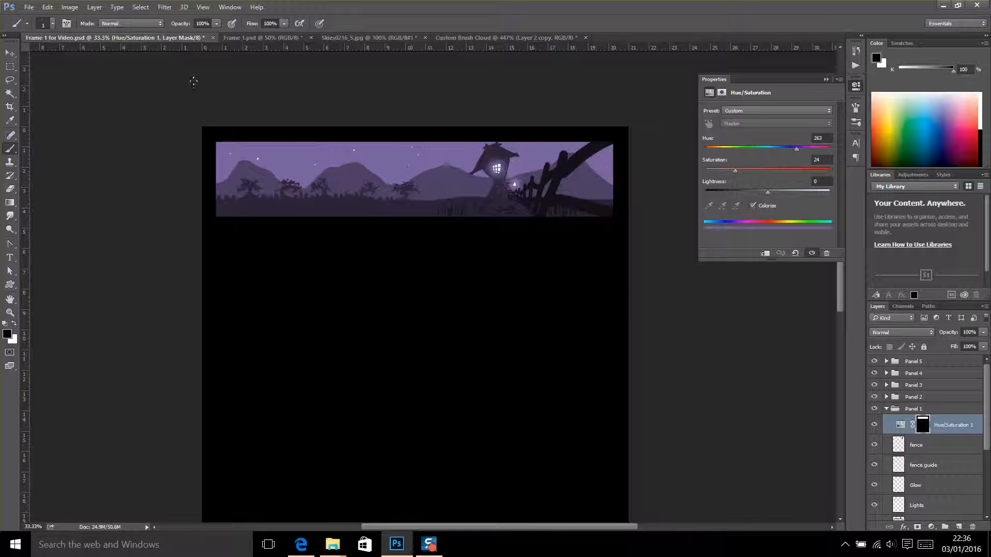
{"action": "left_click", "coordinate": [346, 38]}
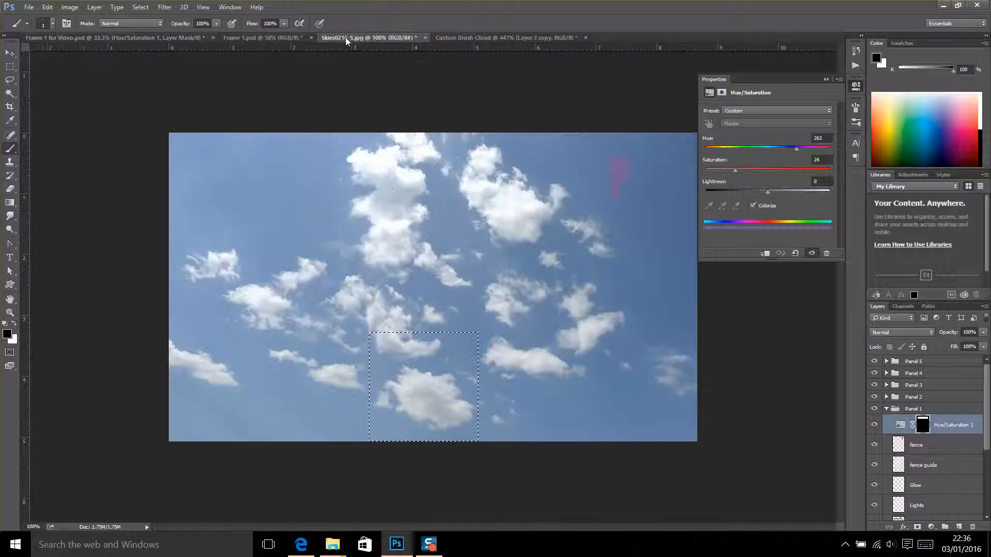
{"action": "key", "text": "ctrl+d"}
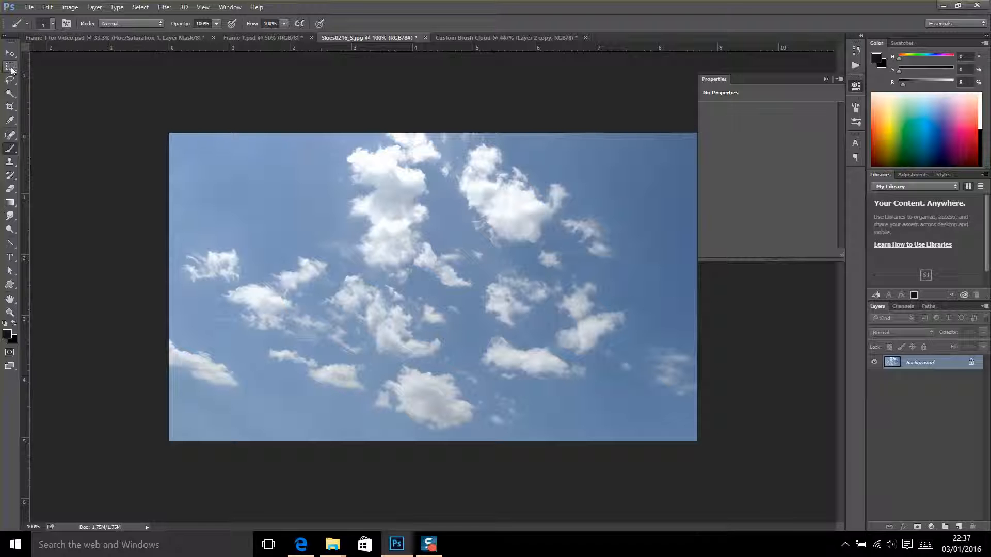
Select a square area about 153 px wide around the small cloud near the photo's left edge and copy it.
{"action": "left_click", "coordinate": [10, 68]}
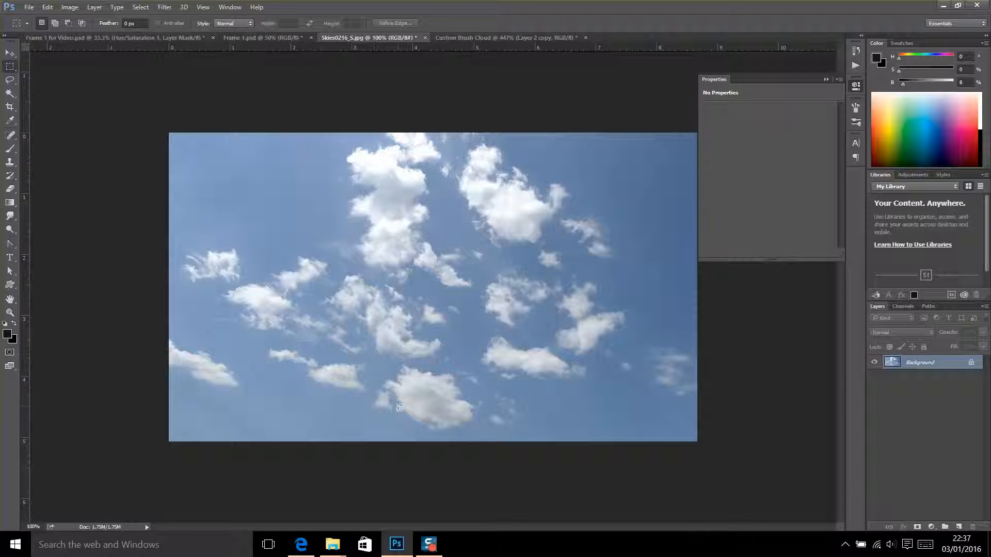
{"action": "left_click_drag", "start_coordinate": [370, 362], "coordinate": [516, 475]}
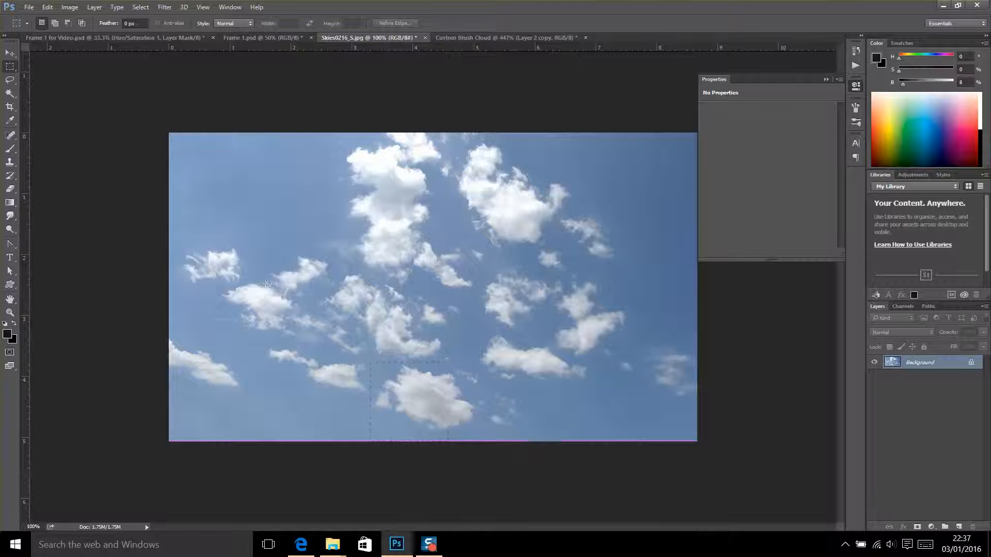
{"action": "key", "text": "ctrl+d"}
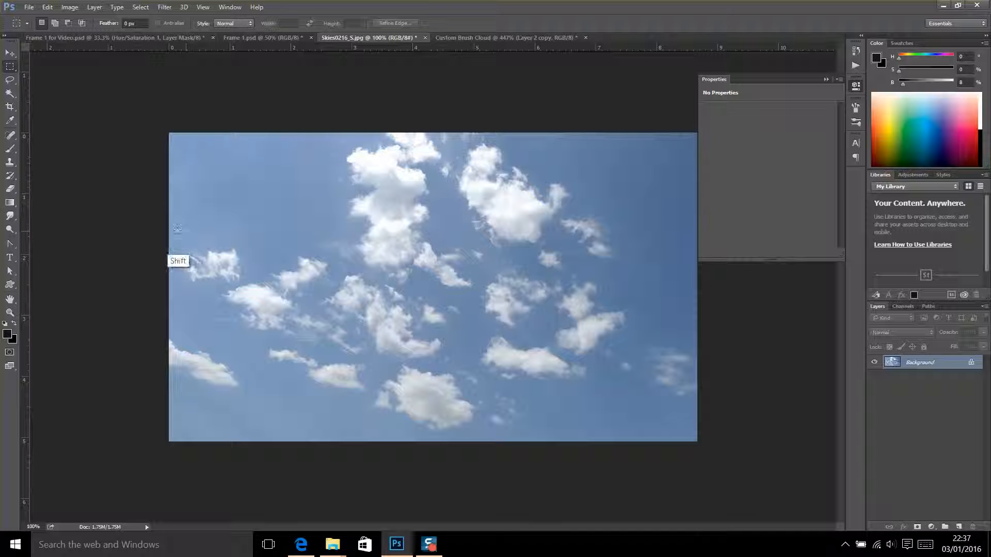
{"action": "left_click_drag", "start_coordinate": [174, 229], "coordinate": [279, 308]}
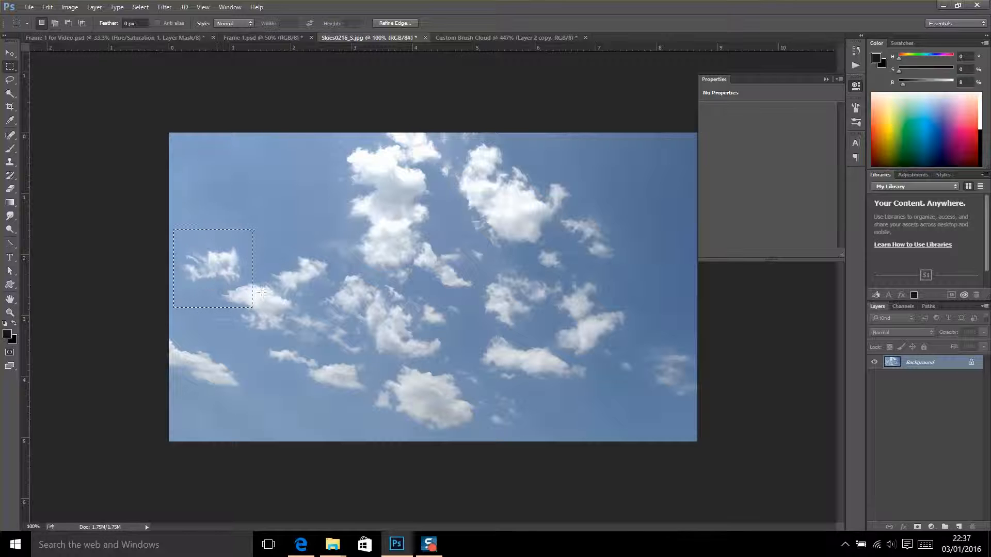
{"action": "key", "text": "shift"}
{"action": "key", "text": "shift"}
{"action": "key", "text": "shift"}
{"action": "key", "text": "shift"}
{"action": "key", "text": "shift"}
{"action": "left_click", "coordinate": [315, 164]}
{"action": "left_click", "coordinate": [47, 8]}
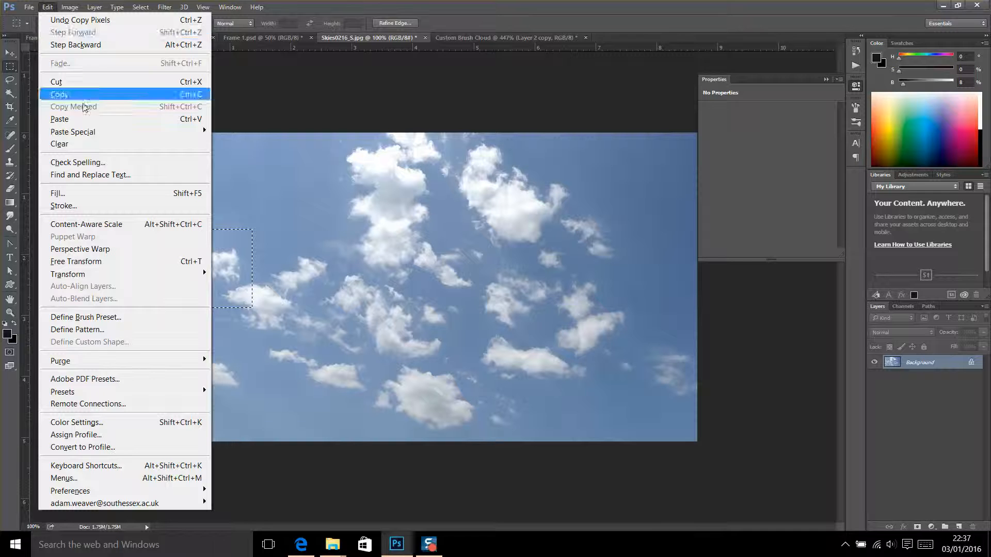
{"action": "left_click", "coordinate": [83, 95]}
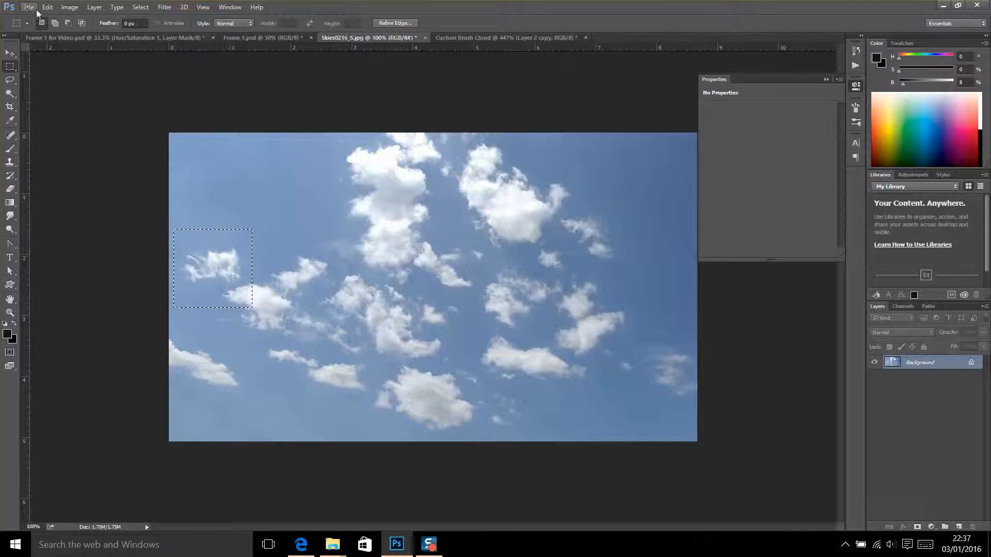
Create a white 153 × 153 pixel document at 300 pixels/inch named "Custom Cloud Brush 2" and paste the copied cloud into it.
{"action": "left_click", "coordinate": [29, 7]}
{"action": "left_click", "coordinate": [43, 21]}
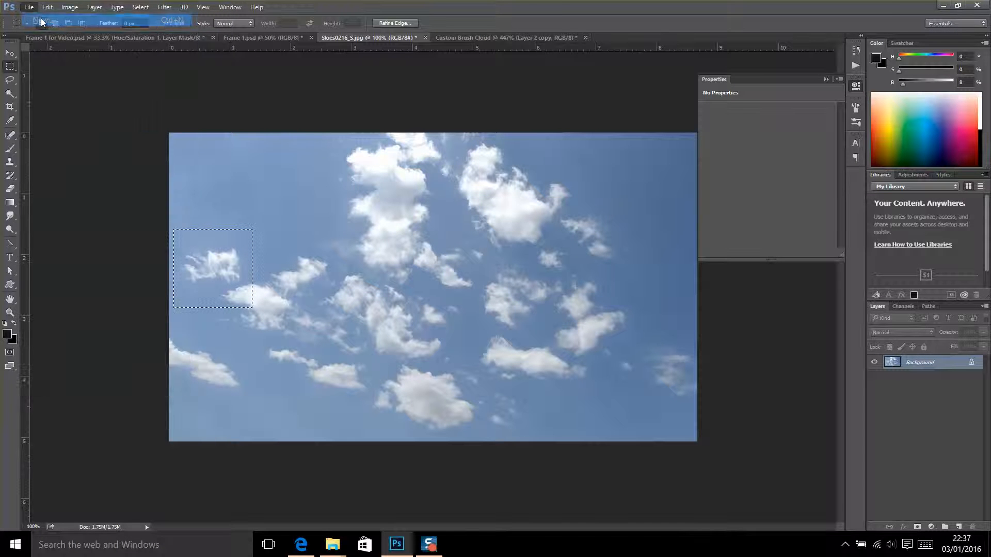
{"action": "type", "text": "Custome"}
{"action": "key", "text": "BackSpace"}
{"action": "type", "text": "Cloud Brush "}
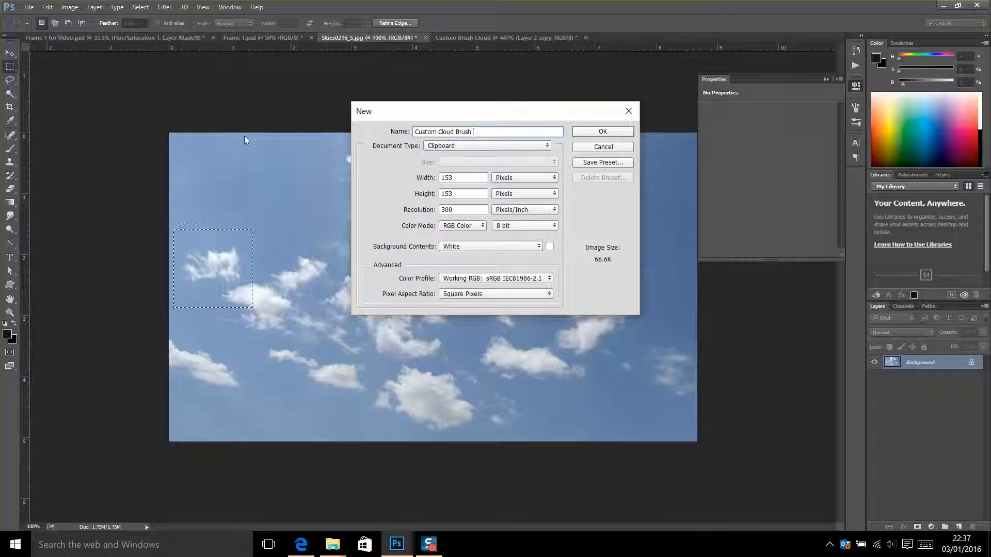
{"action": "type", "text": "2"}
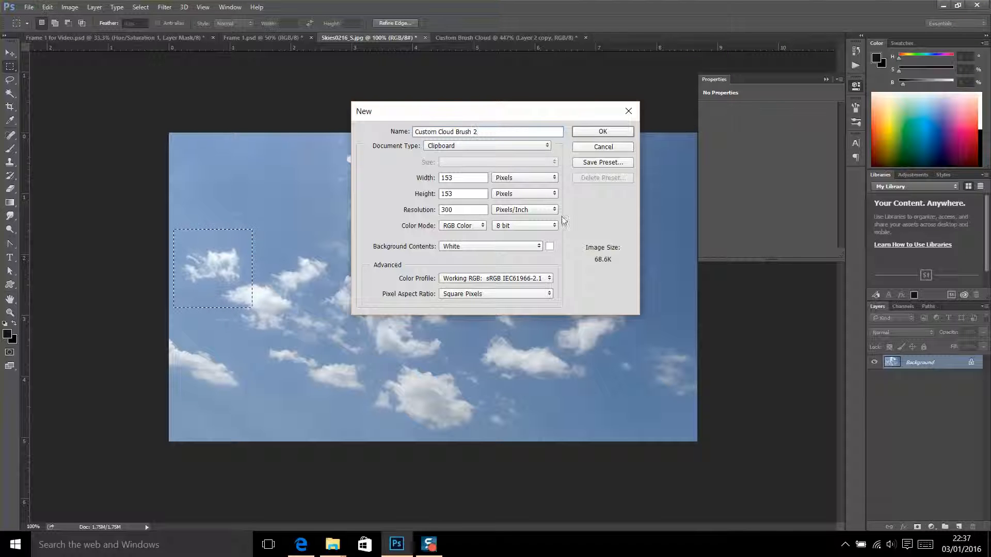
{"action": "left_click", "coordinate": [463, 178]}
{"action": "key", "text": "Tab"}
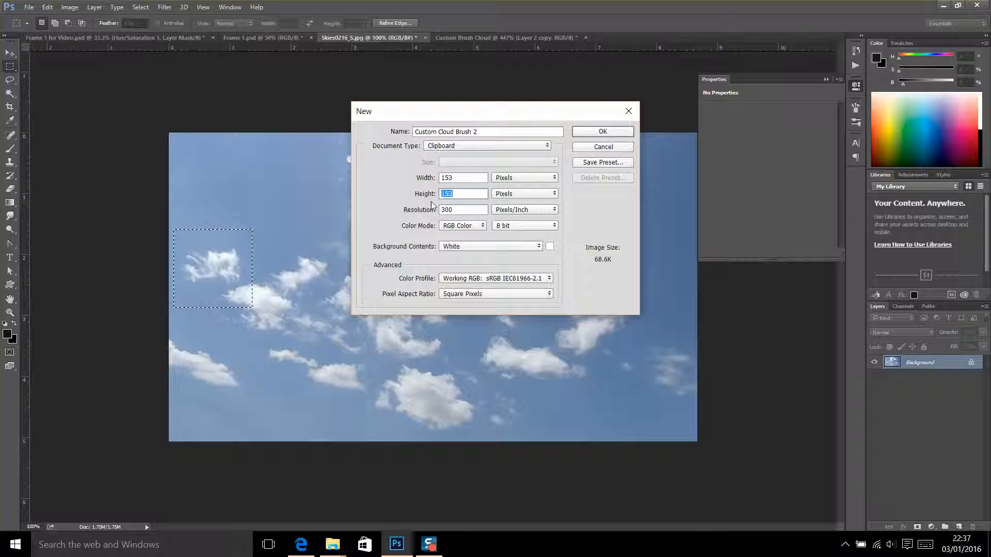
{"action": "left_click", "coordinate": [461, 178]}
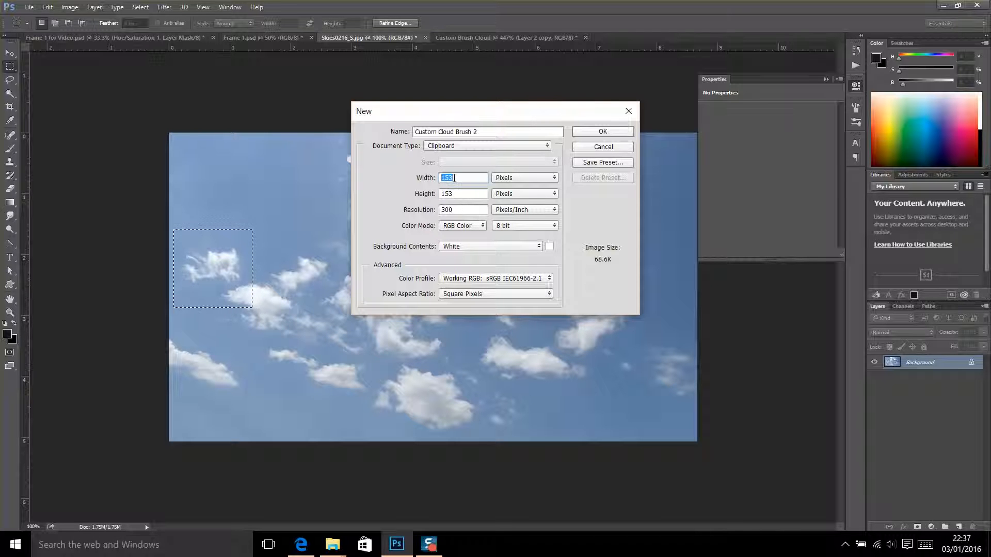
{"action": "left_click", "coordinate": [613, 134]}
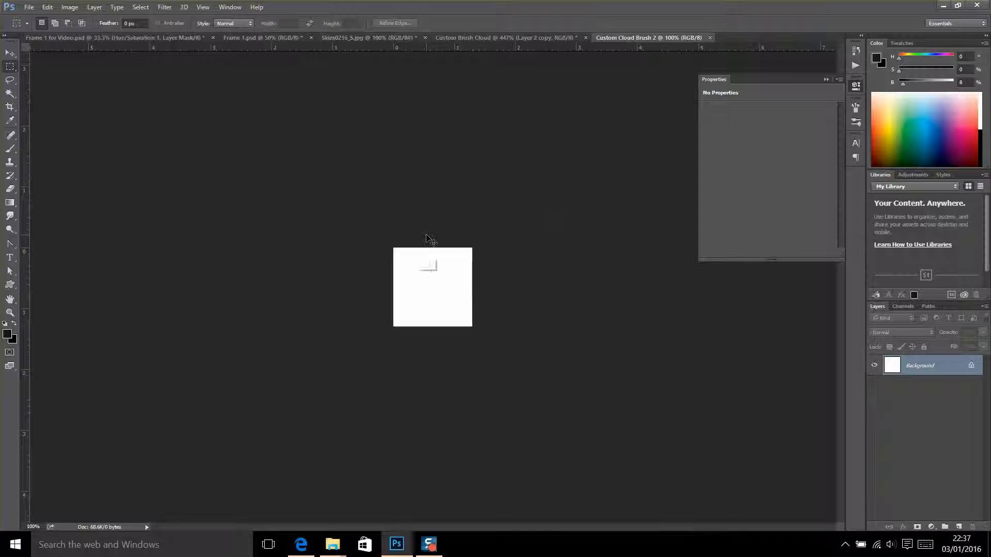
{"action": "key", "text": "ctrl+v"}
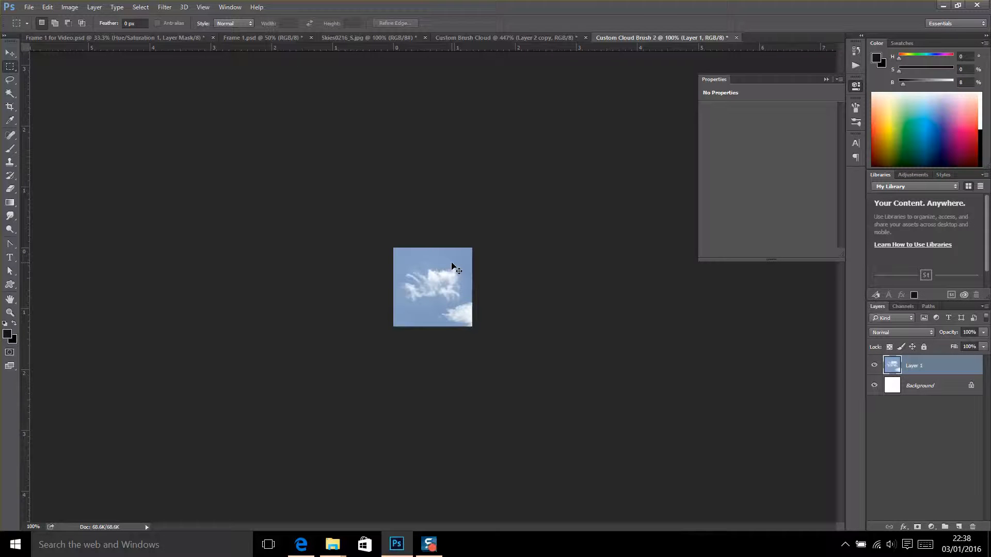
{"action": "key", "text": "ctrl+0"}
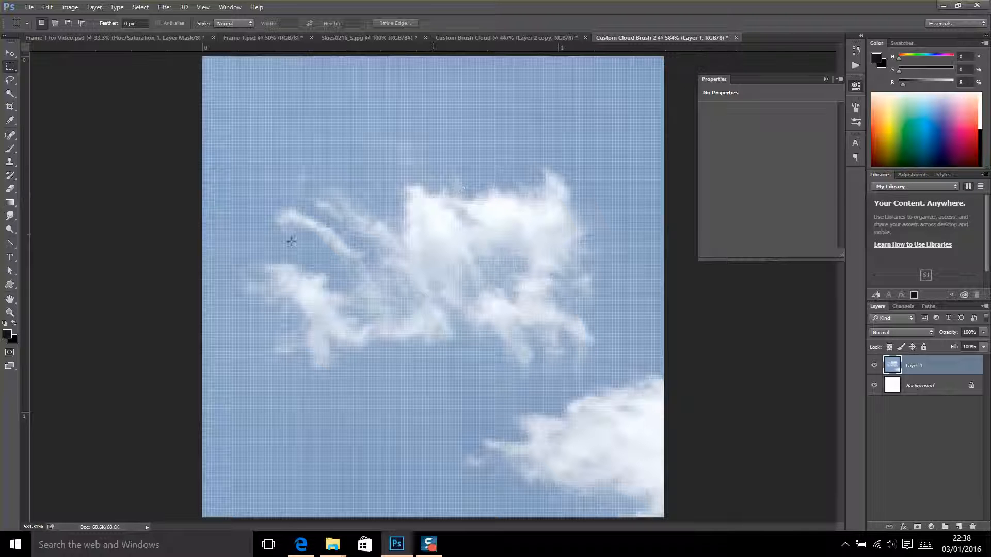
{"action": "left_click", "coordinate": [543, 39]}
{"action": "left_click", "coordinate": [644, 38]}
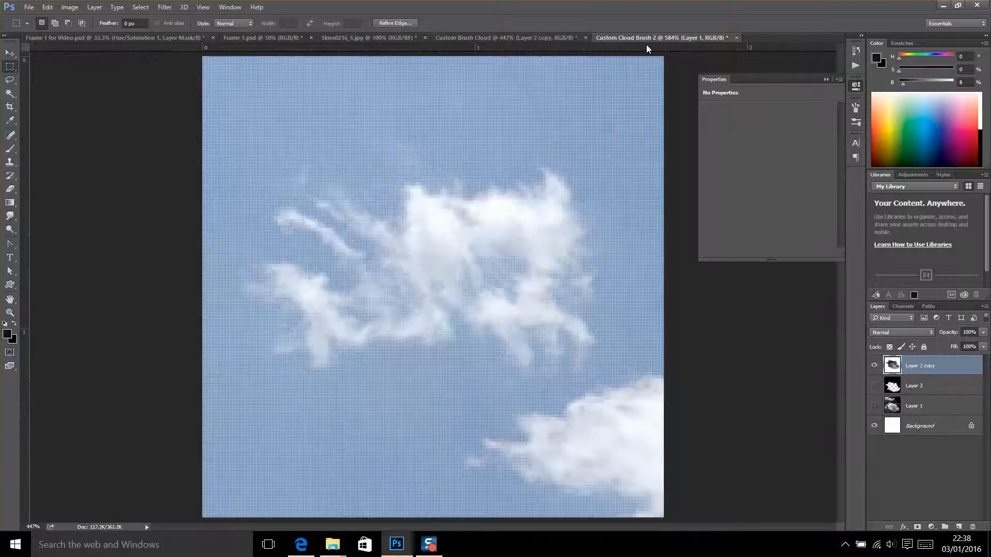
{"action": "left_click", "coordinate": [255, 39]}
{"action": "left_click", "coordinate": [148, 40]}
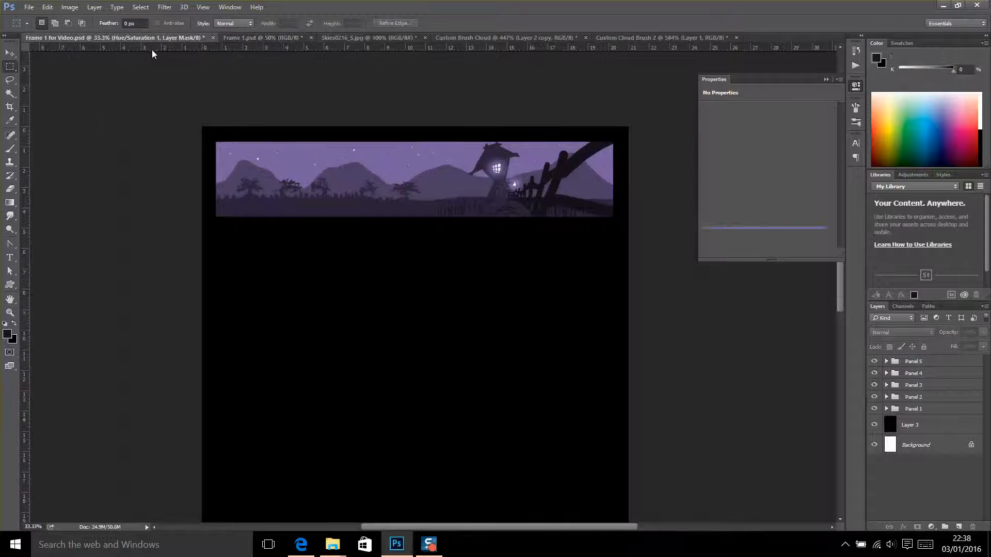
In Skies0216_S.jpg, select a square area about 332 px wide around the cloud group right of the photo's centre.
{"action": "left_click", "coordinate": [376, 37]}
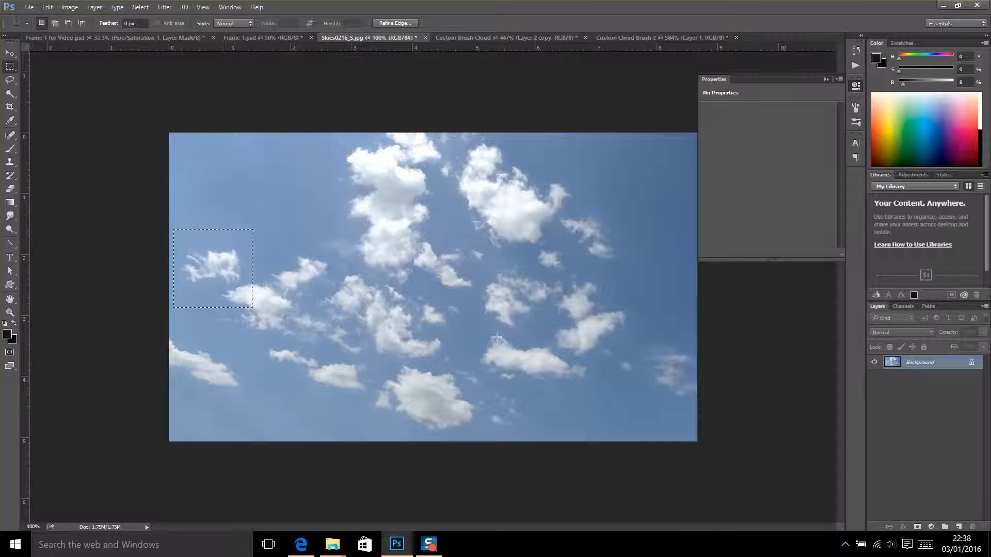
{"action": "left_click_drag", "start_coordinate": [469, 328], "coordinate": [769, 488]}
{"action": "key", "text": "shift"}
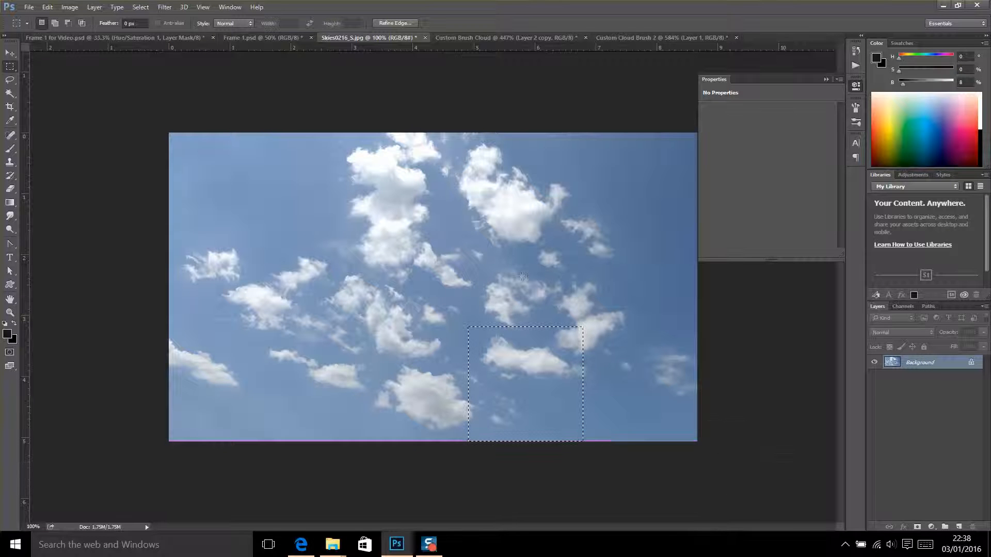
{"action": "key", "text": "shift"}
{"action": "left_click_drag", "start_coordinate": [469, 259], "coordinate": [649, 406]}
{"action": "left_click", "coordinate": [493, 268]}
{"action": "key", "text": "shift"}
{"action": "left_click_drag", "start_coordinate": [463, 229], "coordinate": [634, 401]}
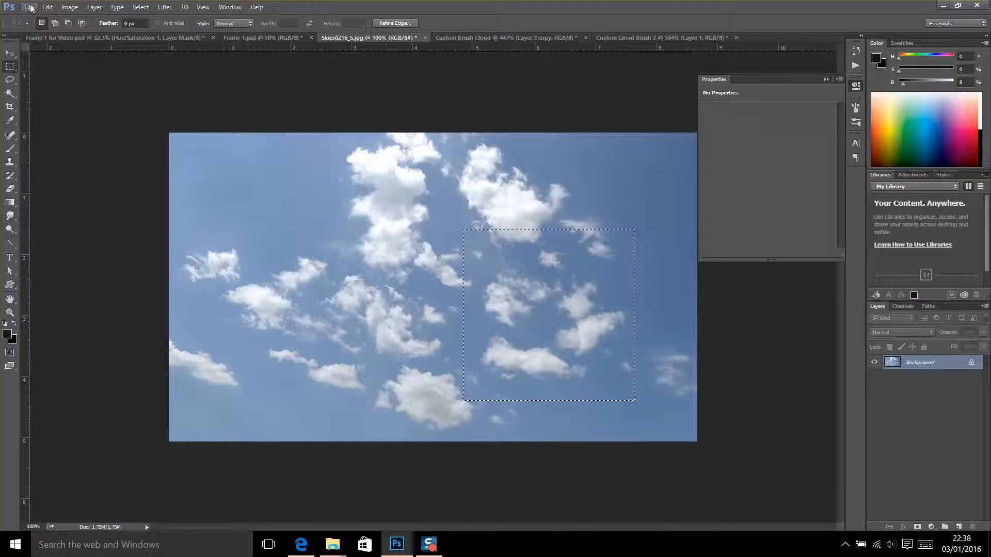
Copy the selected clouds and paste them into a new white 332 × 332 pixel document at 300 pixels/inch.
{"action": "left_click", "coordinate": [47, 7]}
{"action": "left_click", "coordinate": [36, 19]}
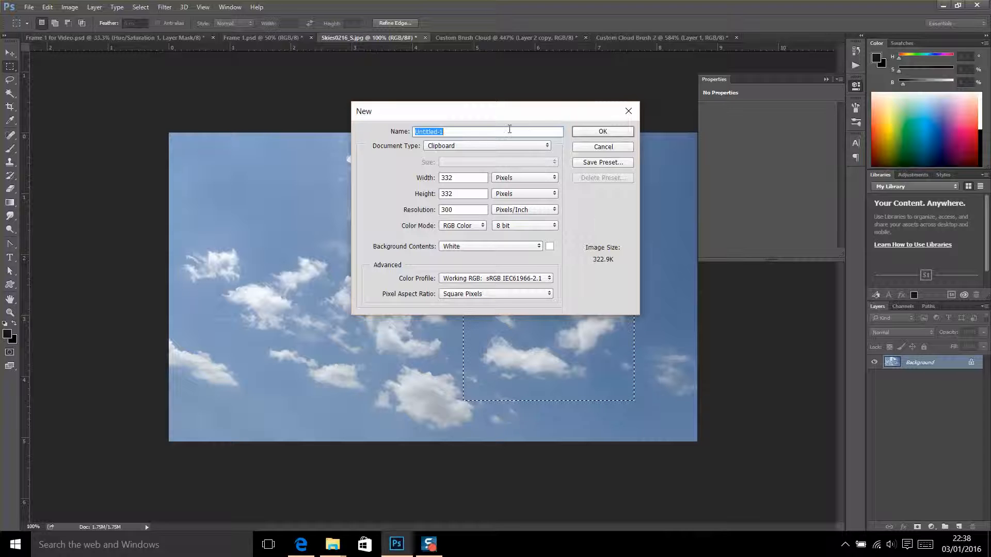
{"action": "left_click", "coordinate": [579, 132]}
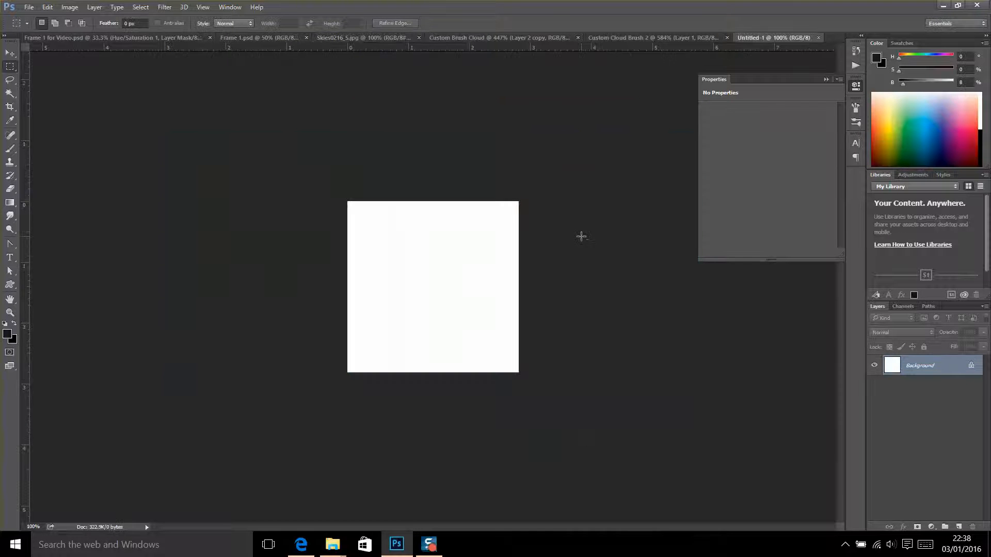
{"action": "key", "text": "ctrl+v"}
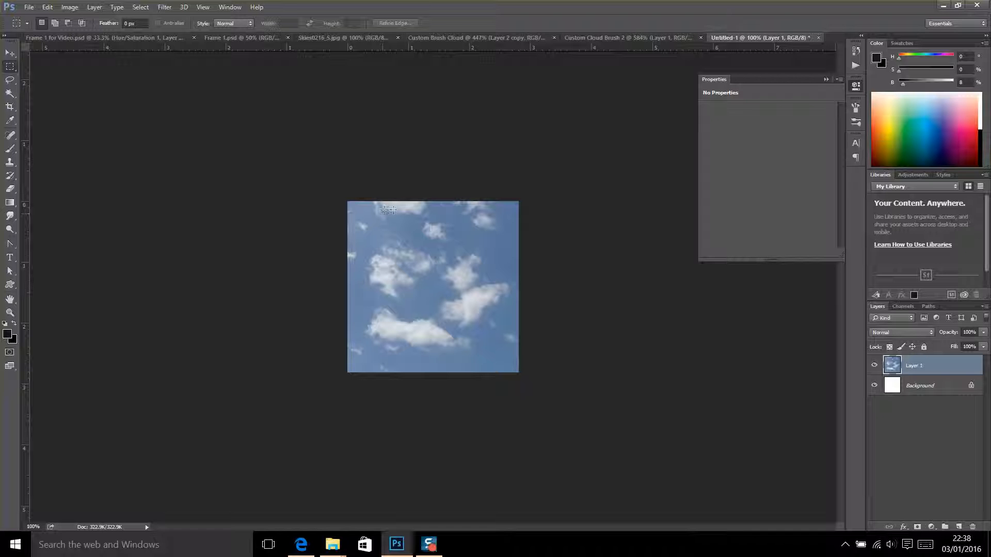
Add a new layer, brush a closed black outline around the main cloud group on it, and make Layer 1 active again.
{"action": "key", "text": "ctrl+plus"}
{"action": "key", "text": "ctrl+plus"}
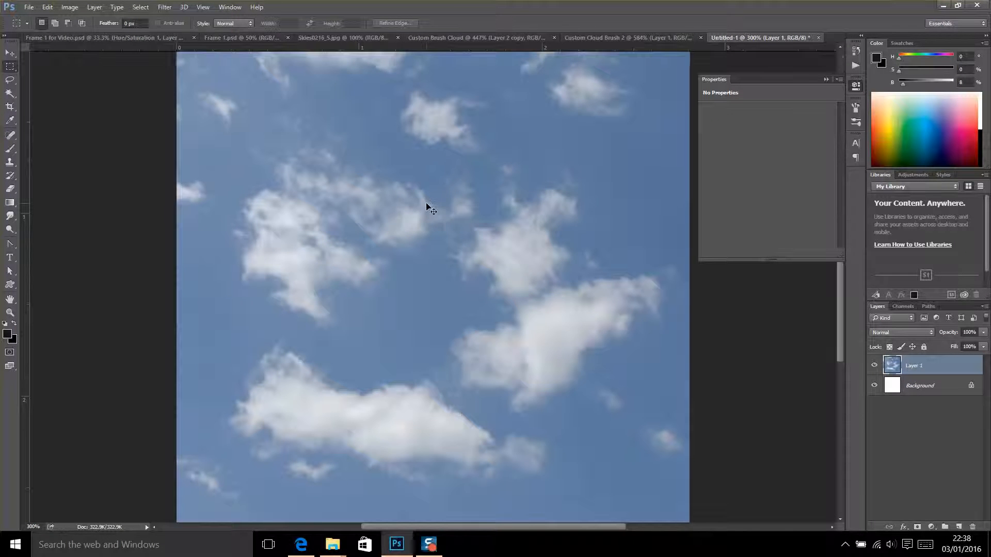
{"action": "key", "text": "ctrl+minus"}
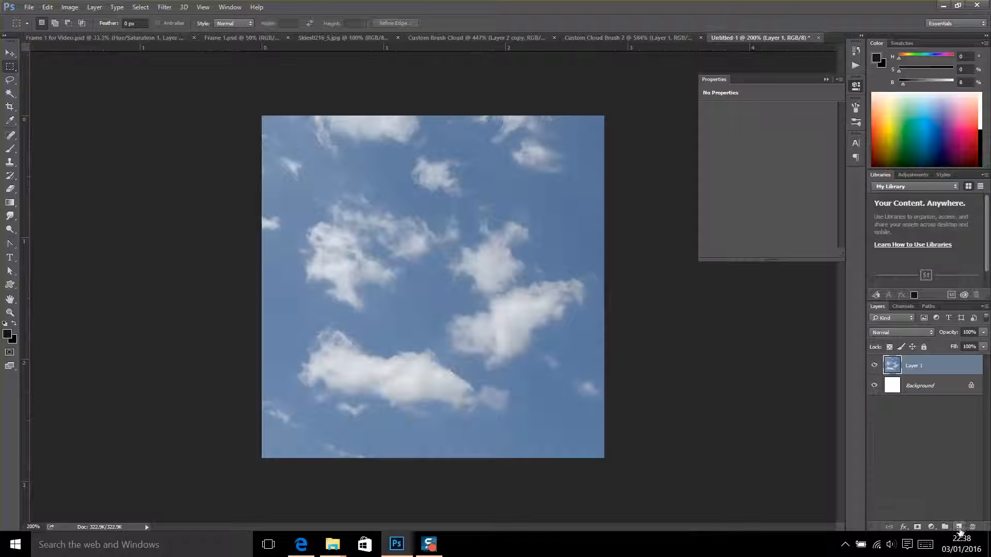
{"action": "left_click", "coordinate": [959, 527]}
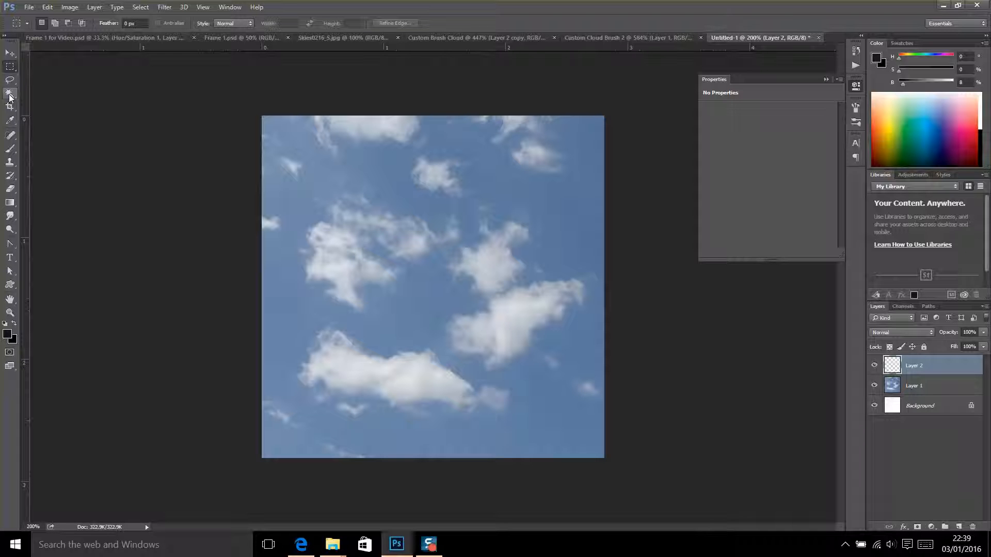
{"action": "left_click", "coordinate": [10, 149]}
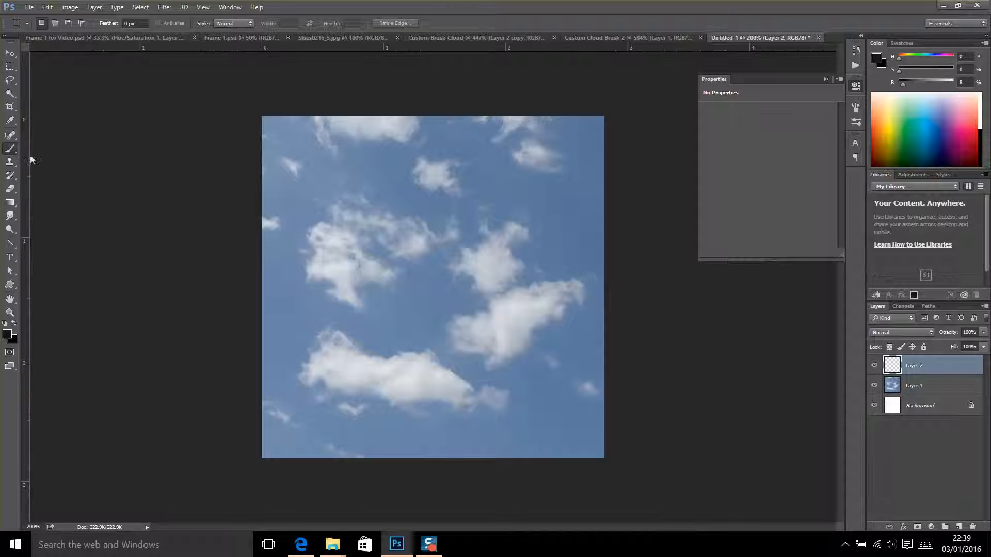
{"action": "mouse_move", "coordinate": [323, 175]}
{"action": "left_mouse_down"}
{"action": "mouse_move", "coordinate": [270, 323]}
{"action": "mouse_move", "coordinate": [327, 417]}
{"action": "mouse_move", "coordinate": [391, 433]}
{"action": "mouse_move", "coordinate": [499, 425]}
{"action": "mouse_move", "coordinate": [534, 406]}
{"action": "left_mouse_up"}
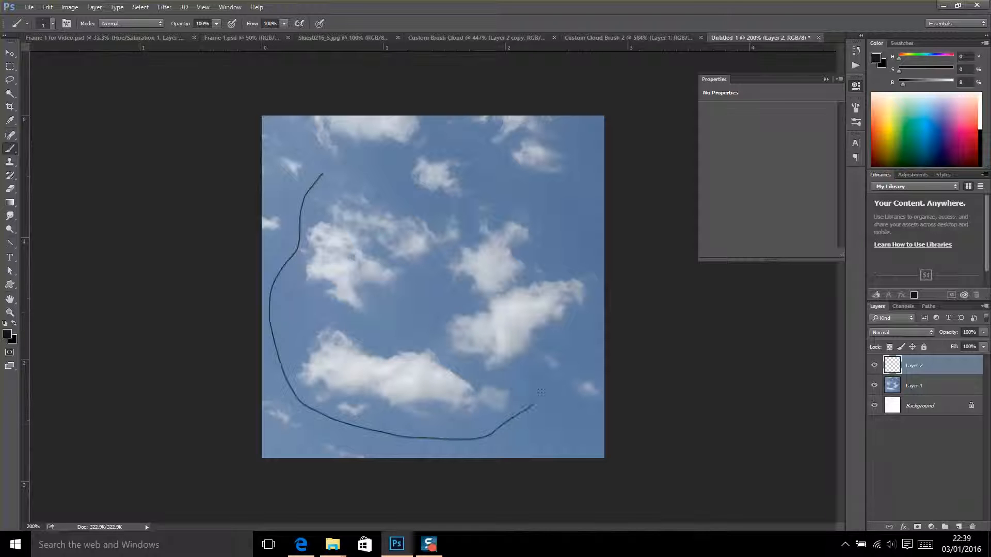
{"action": "mouse_move", "coordinate": [544, 347]}
{"action": "left_mouse_down"}
{"action": "mouse_move", "coordinate": [581, 326]}
{"action": "mouse_move", "coordinate": [599, 302]}
{"action": "mouse_move", "coordinate": [597, 248]}
{"action": "mouse_move", "coordinate": [524, 203]}
{"action": "mouse_move", "coordinate": [482, 151]}
{"action": "mouse_move", "coordinate": [450, 152]}
{"action": "left_mouse_up"}
{"action": "left_click_drag", "start_coordinate": [331, 169], "coordinate": [322, 174]}
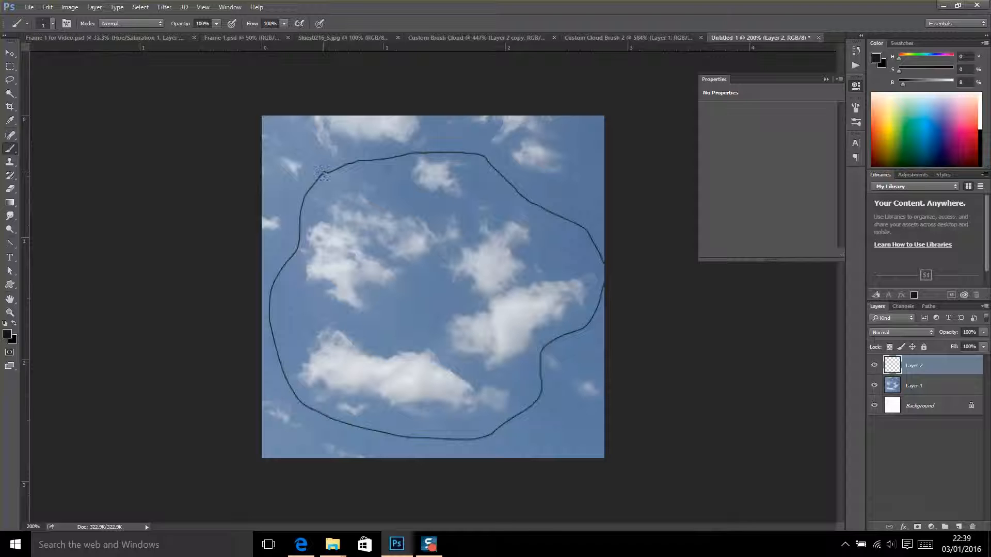
{"action": "left_click", "coordinate": [946, 387]}
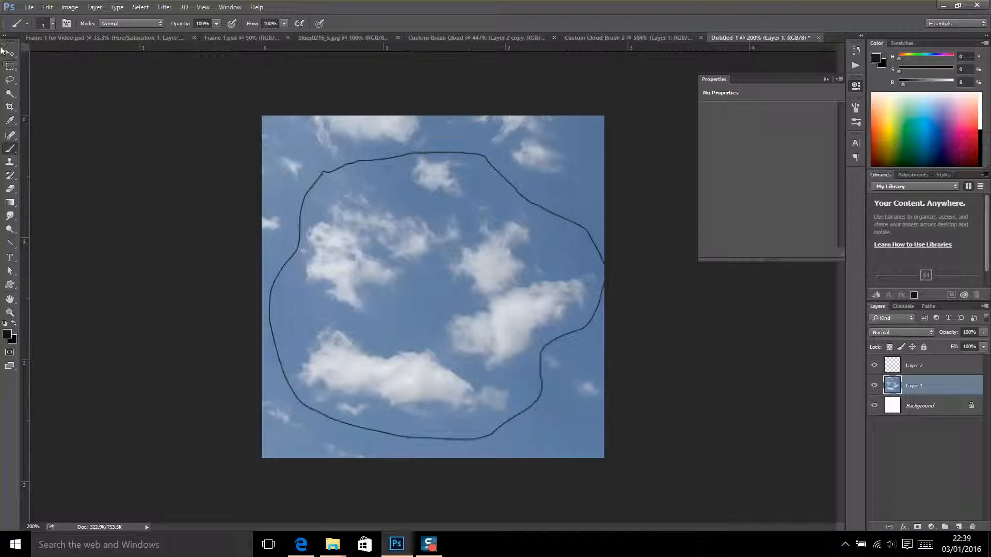
Select the blue sky between the clouds on Layer 1, extend the selection to similar tones and paint it black.
{"action": "left_click", "coordinate": [10, 94]}
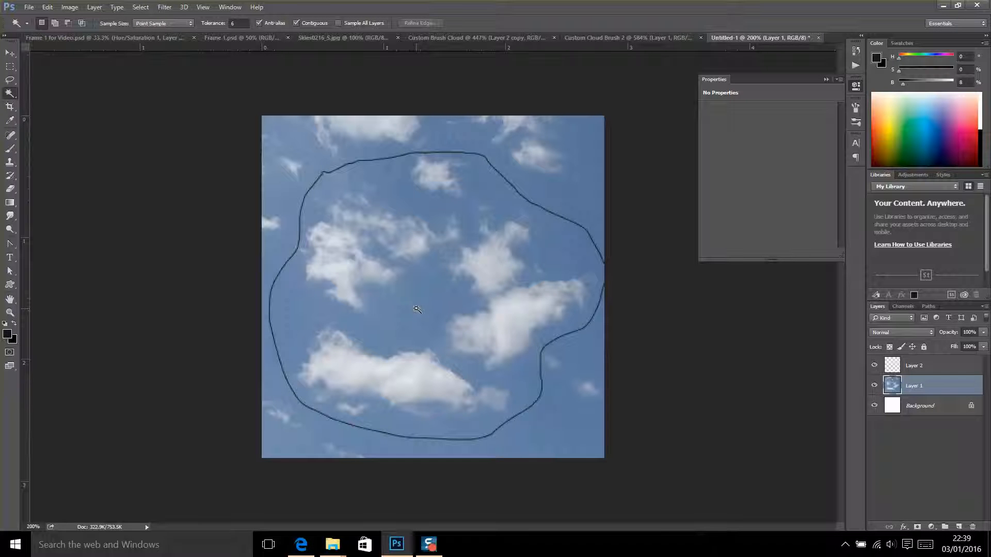
{"action": "left_click", "coordinate": [428, 350]}
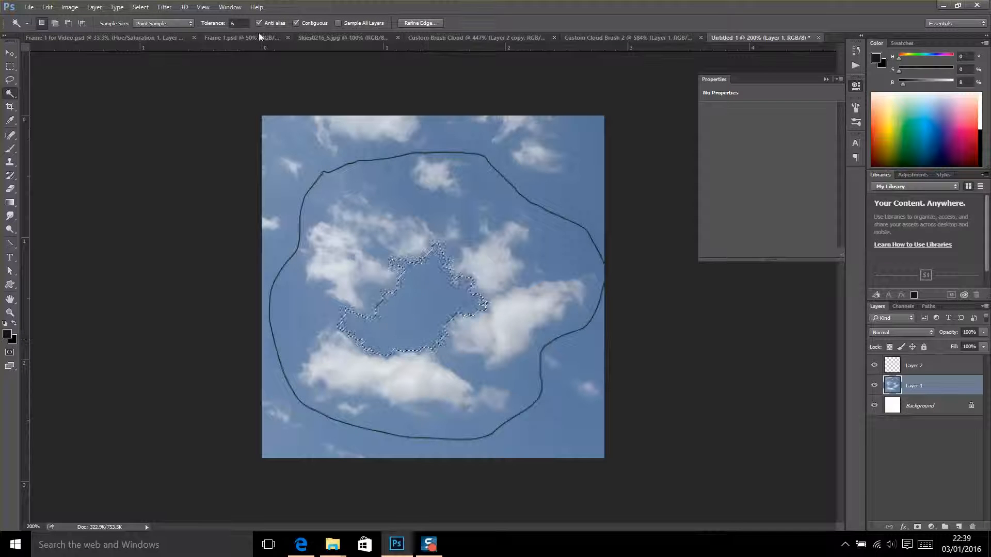
{"action": "left_click", "coordinate": [140, 6]}
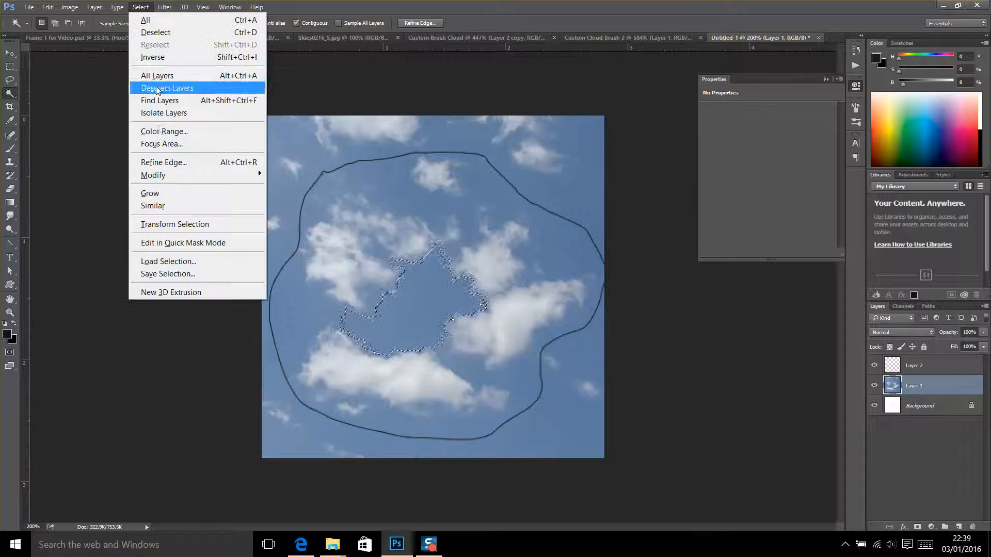
{"action": "left_click", "coordinate": [165, 205]}
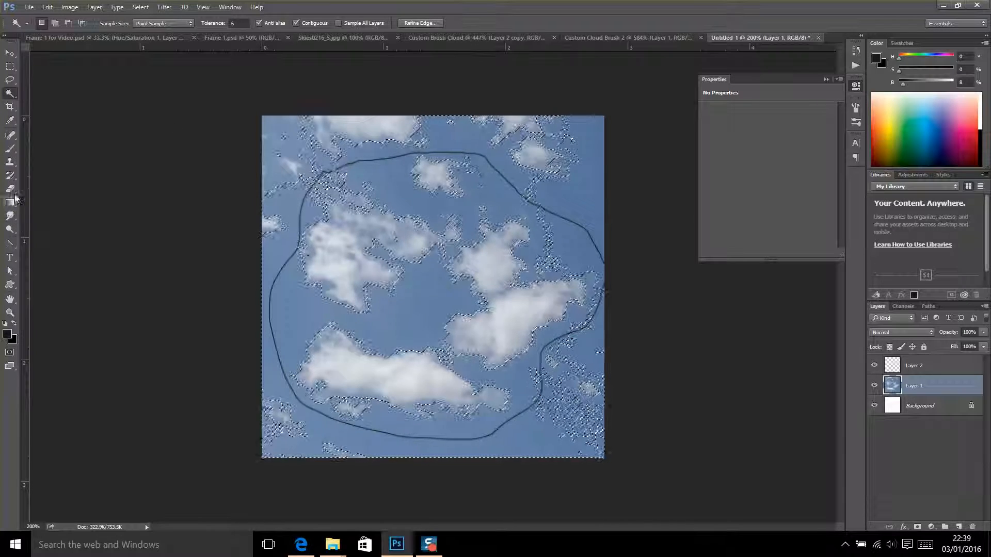
{"action": "left_click", "coordinate": [14, 149]}
{"action": "key", "text": "d"}
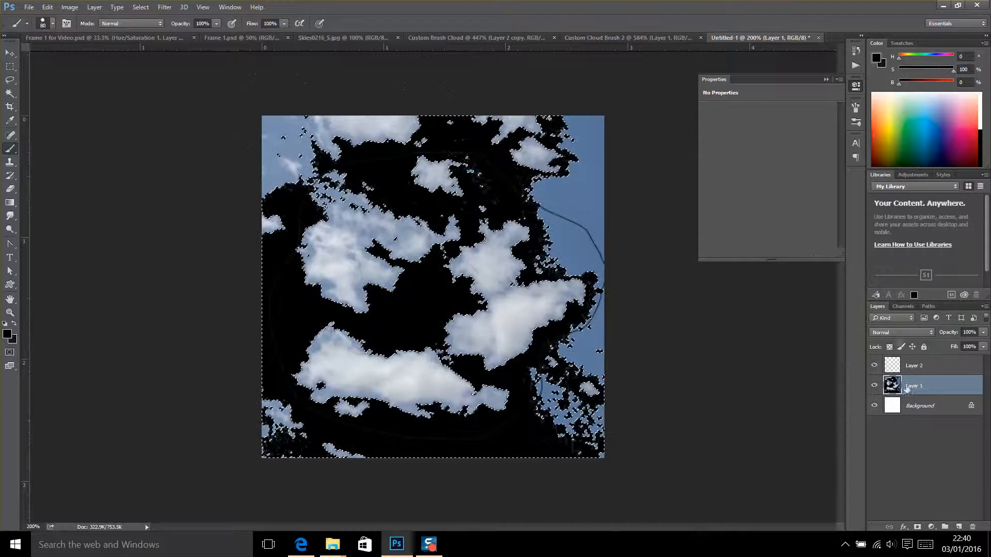
Replace the sky selection with a closed freehand Lasso selection around the main cloud group.
{"action": "left_click", "coordinate": [10, 80]}
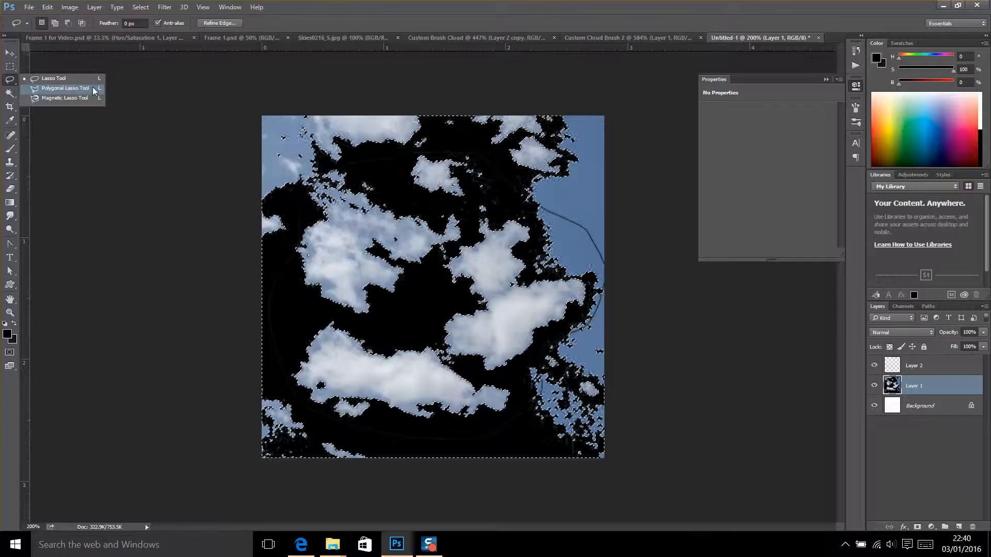
{"action": "left_click", "coordinate": [82, 78]}
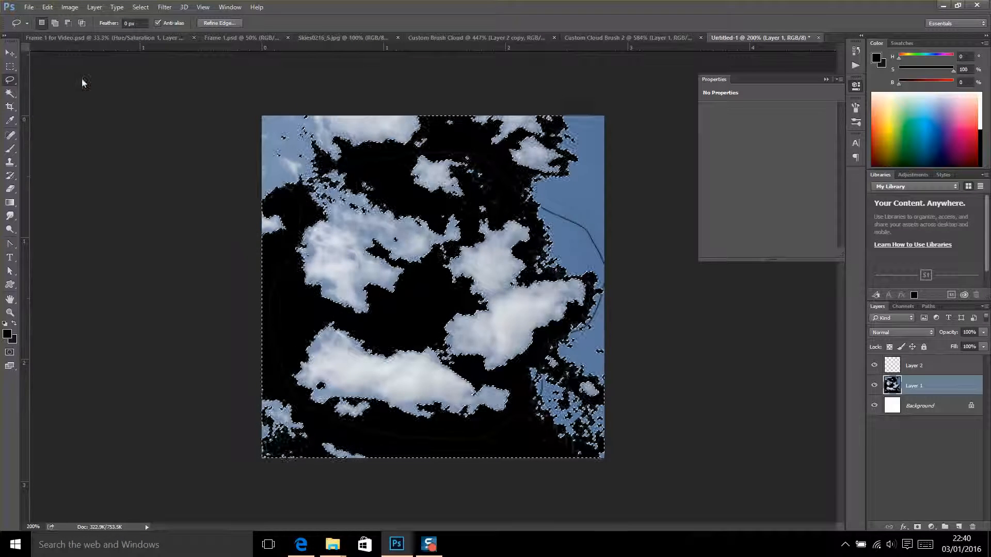
{"action": "left_click", "coordinate": [396, 262]}
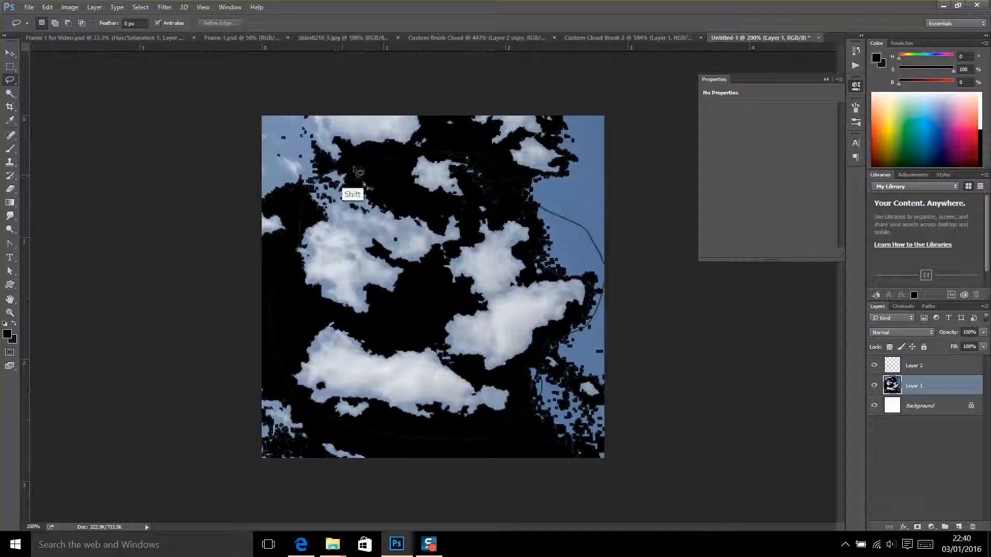
{"action": "mouse_move", "coordinate": [363, 164]}
{"action": "left_mouse_down"}
{"action": "mouse_move", "coordinate": [307, 216]}
{"action": "mouse_move", "coordinate": [279, 284]}
{"action": "mouse_move", "coordinate": [284, 355]}
{"action": "mouse_move", "coordinate": [308, 414]}
{"action": "mouse_move", "coordinate": [356, 442]}
{"action": "mouse_move", "coordinate": [439, 434]}
{"action": "mouse_move", "coordinate": [508, 418]}
{"action": "mouse_move", "coordinate": [537, 390]}
{"action": "left_mouse_up"}
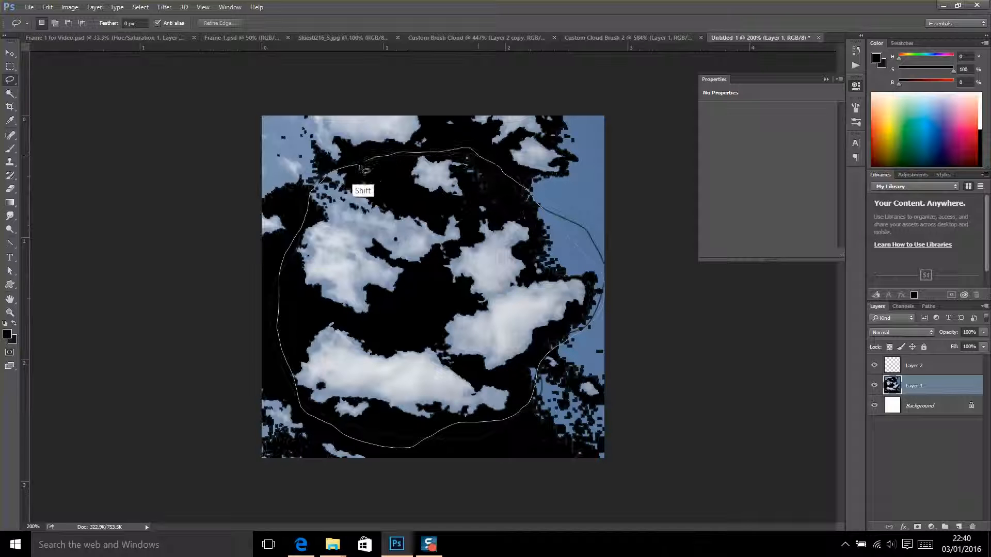
{"action": "left_click_drag", "start_coordinate": [361, 168], "coordinate": [360, 168]}
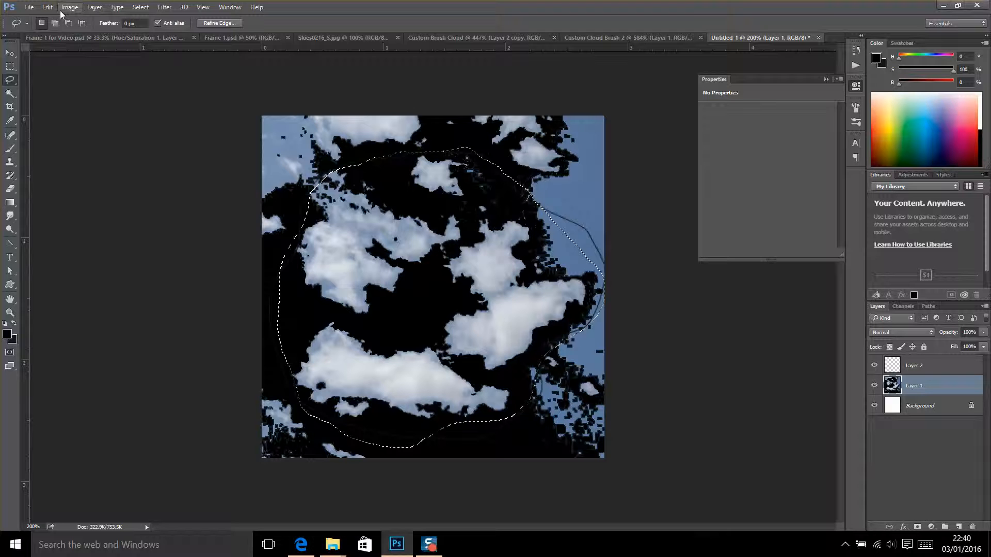
{"action": "left_click", "coordinate": [140, 8]}
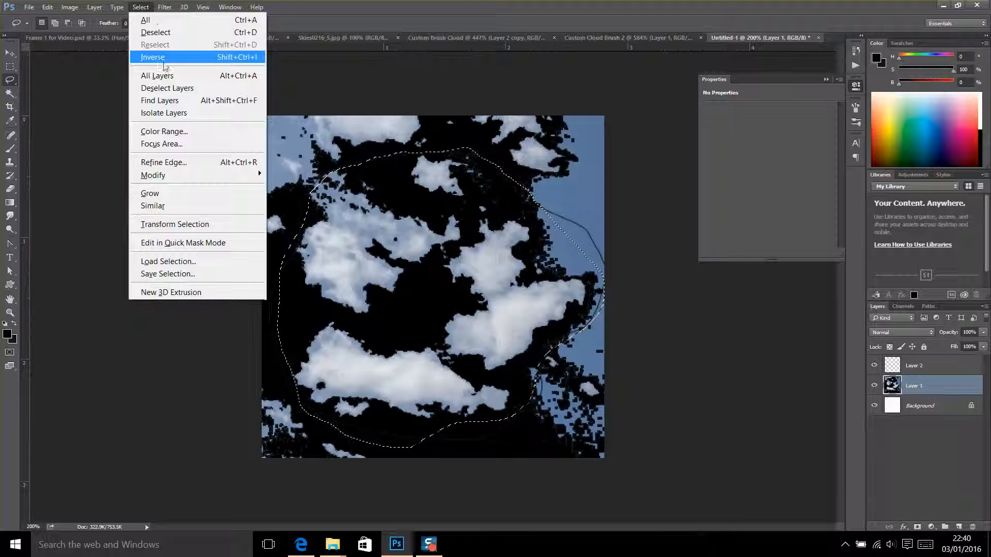
{"action": "left_click", "coordinate": [414, 278]}
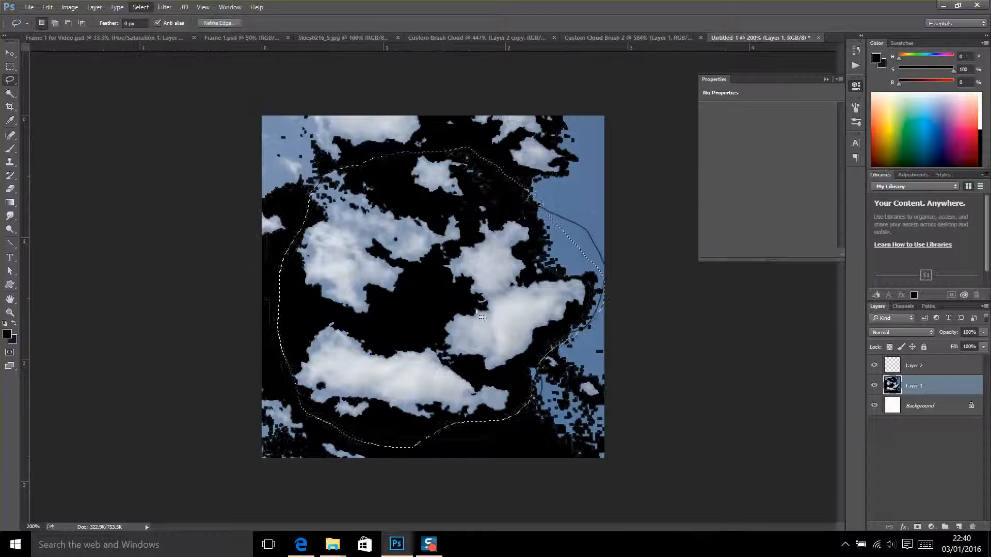
{"action": "key", "text": "ctrl+z"}
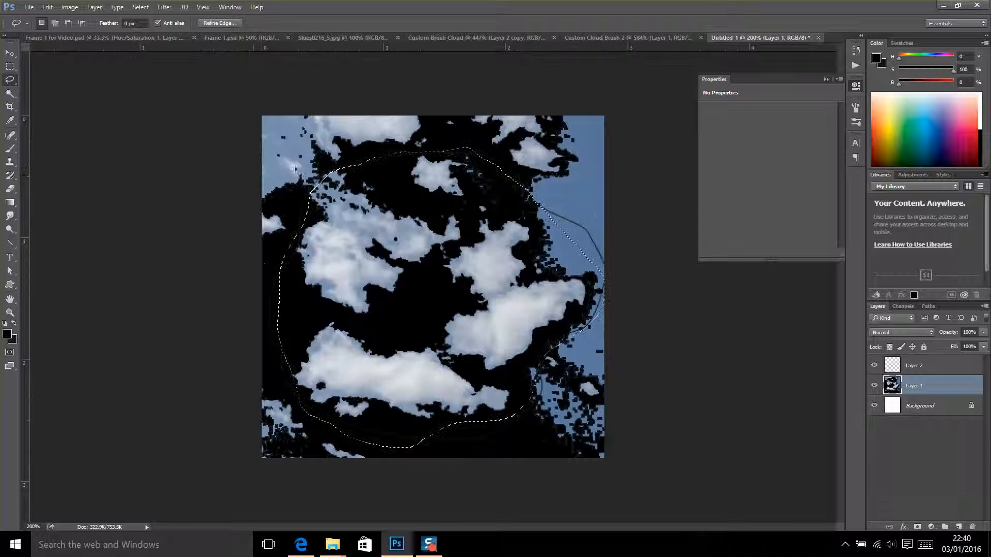
Invert the selection so it covers everything outside the lassoed cloud group.
{"action": "left_click", "coordinate": [140, 7]}
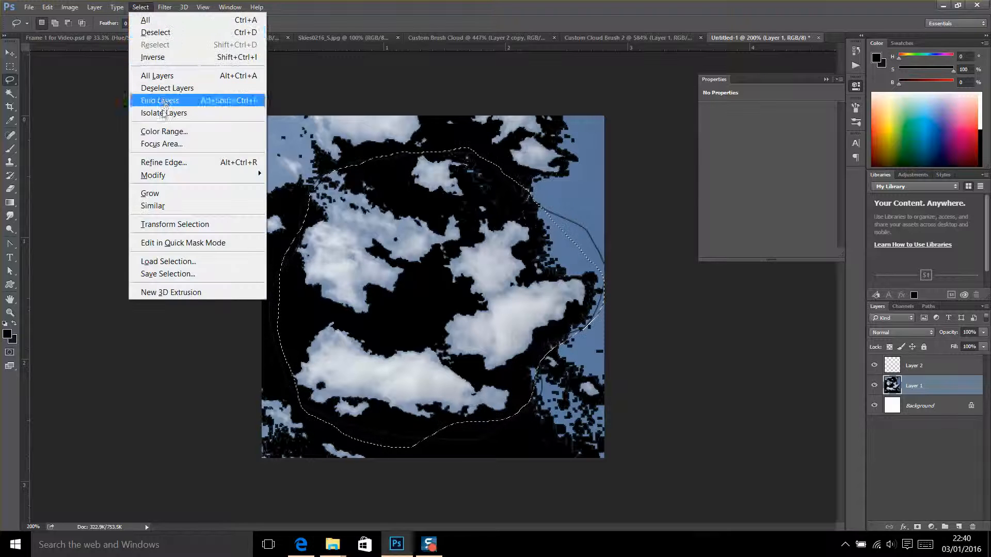
{"action": "left_click", "coordinate": [165, 56]}
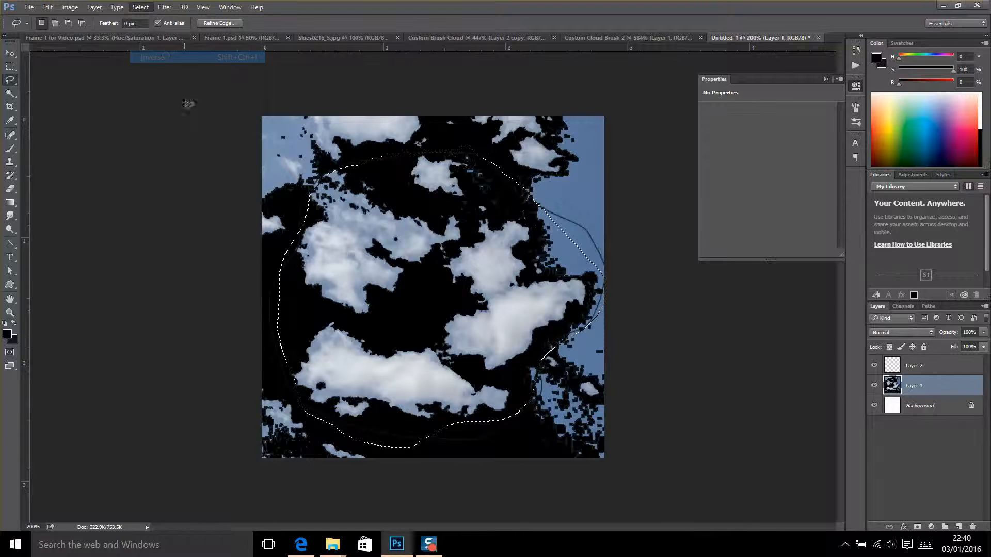
{"action": "left_click", "coordinate": [10, 189]}
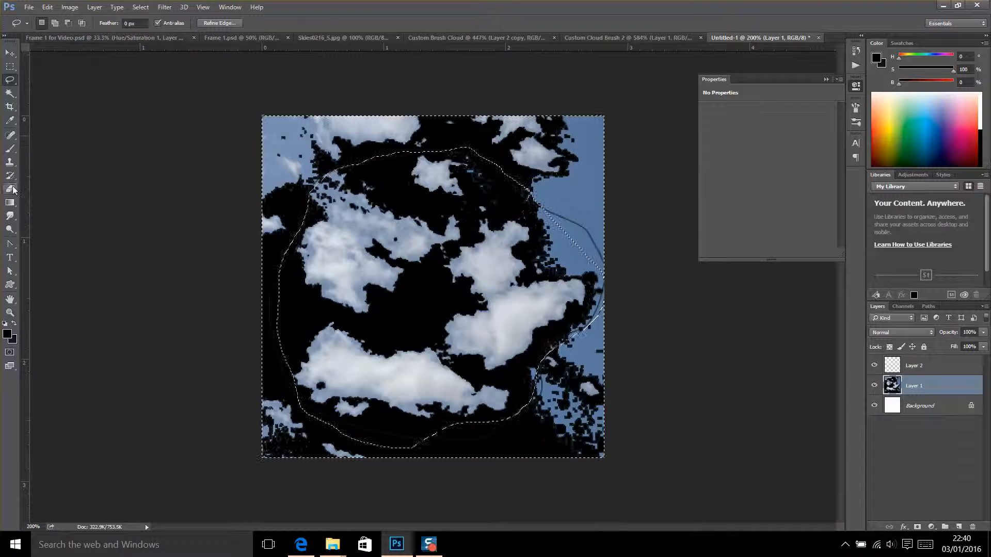
{"action": "mouse_move", "coordinate": [261, 130]}
{"action": "left_mouse_down"}
{"action": "mouse_move", "coordinate": [283, 155]}
{"action": "mouse_move", "coordinate": [281, 175]}
{"action": "left_mouse_up"}
{"action": "key", "text": "ctrl+z"}
Paint the selected area outside the cloud group solid black and clear the selection.
{"action": "left_click", "coordinate": [10, 149]}
{"action": "mouse_move", "coordinate": [330, 109]}
{"action": "left_mouse_down"}
{"action": "mouse_move", "coordinate": [354, 111]}
{"action": "mouse_move", "coordinate": [248, 161]}
{"action": "mouse_move", "coordinate": [333, 188]}
{"action": "mouse_move", "coordinate": [429, 155]}
{"action": "mouse_move", "coordinate": [604, 202]}
{"action": "mouse_move", "coordinate": [654, 201]}
{"action": "mouse_move", "coordinate": [589, 439]}
{"action": "mouse_move", "coordinate": [243, 429]}
{"action": "mouse_move", "coordinate": [631, 458]}
{"action": "mouse_move", "coordinate": [607, 165]}
{"action": "mouse_move", "coordinate": [221, 432]}
{"action": "mouse_move", "coordinate": [704, 234]}
{"action": "left_mouse_up"}
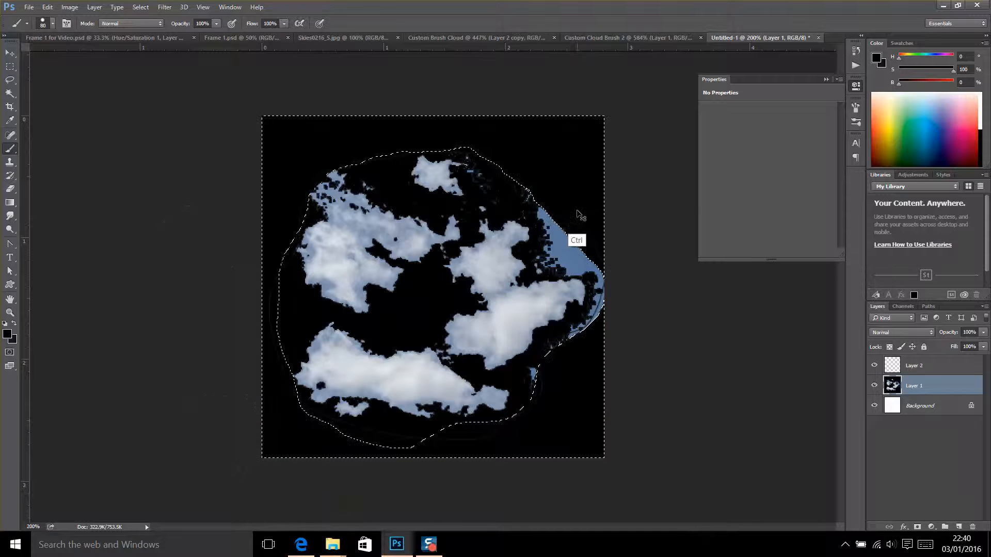
{"action": "key", "text": "ctrl+d"}
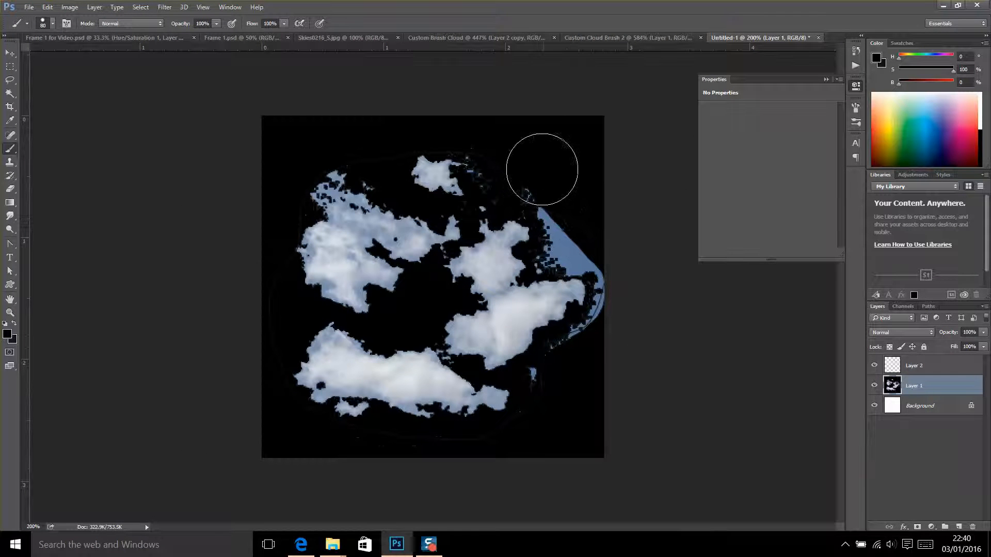
Reduce the brush to 50 px and paint black over the remaining blue patch and specks right of the clouds.
{"action": "key", "text": "bracketleft"}
{"action": "key", "text": "bracketleft"}
{"action": "key", "text": "bracketleft"}
{"action": "mouse_move", "coordinate": [543, 179]}
{"action": "left_mouse_down"}
{"action": "mouse_move", "coordinate": [548, 191]}
{"action": "mouse_move", "coordinate": [502, 182]}
{"action": "left_mouse_up"}
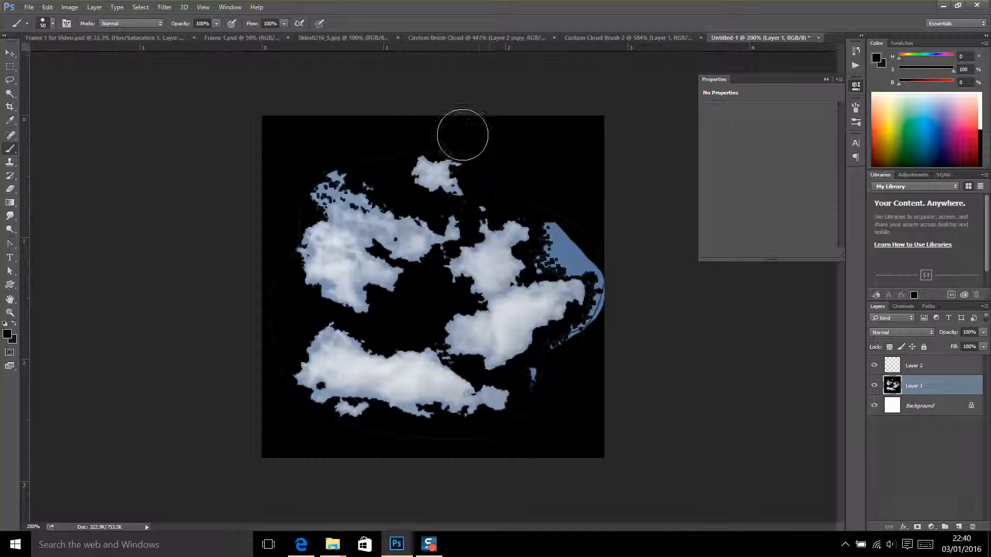
{"action": "mouse_move", "coordinate": [573, 210]}
{"action": "left_mouse_down"}
{"action": "mouse_move", "coordinate": [560, 253]}
{"action": "mouse_move", "coordinate": [586, 258]}
{"action": "mouse_move", "coordinate": [573, 261]}
{"action": "mouse_move", "coordinate": [585, 259]}
{"action": "mouse_move", "coordinate": [599, 294]}
{"action": "mouse_move", "coordinate": [562, 347]}
{"action": "mouse_move", "coordinate": [587, 325]}
{"action": "mouse_move", "coordinate": [544, 363]}
{"action": "mouse_move", "coordinate": [531, 441]}
{"action": "left_mouse_up"}
Paint out the stray fragments around the upper-left cloud and between the clouds in black, reducing the brush to 15 px.
{"action": "key", "text": "bracketleft"}
{"action": "key", "text": "bracketleft"}
{"action": "mouse_move", "coordinate": [347, 161]}
{"action": "left_mouse_down"}
{"action": "mouse_move", "coordinate": [312, 208]}
{"action": "mouse_move", "coordinate": [338, 180]}
{"action": "mouse_move", "coordinate": [323, 189]}
{"action": "mouse_move", "coordinate": [372, 176]}
{"action": "mouse_move", "coordinate": [389, 195]}
{"action": "left_mouse_up"}
{"action": "key", "text": "bracketleft"}
{"action": "key", "text": "bracketleft"}
{"action": "key", "text": "bracketleft"}
{"action": "key", "text": "bracketleft"}
{"action": "key", "text": "bracketleft"}
{"action": "key", "text": "bracketleft"}
{"action": "left_click_drag", "start_coordinate": [484, 204], "coordinate": [488, 211]}
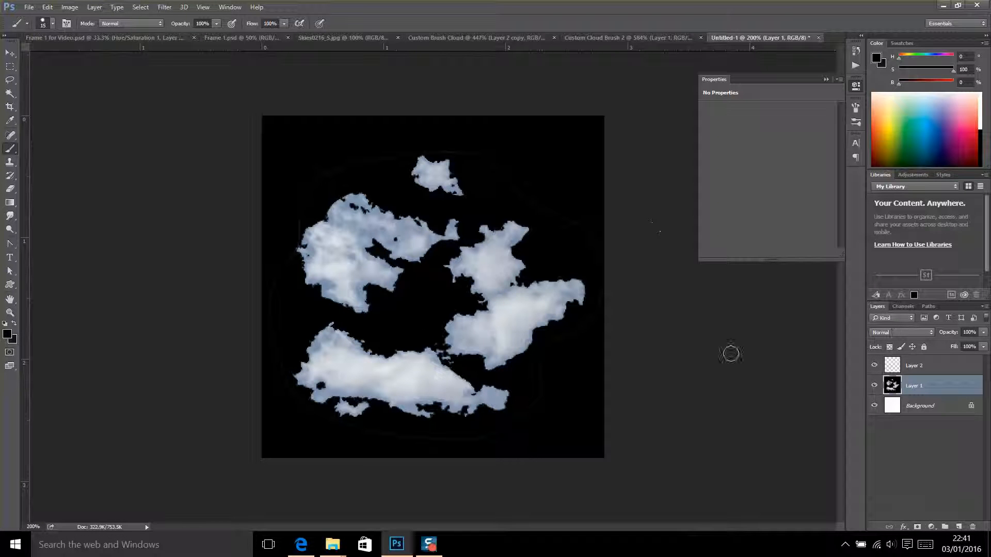
Desaturate the clouds on Layer 1 and hide Layer 2 with its outline.
{"action": "left_click", "coordinate": [117, 7]}
{"action": "mouse_move", "coordinate": [69, 7]}
{"action": "mouse_move", "coordinate": [91, 40]}
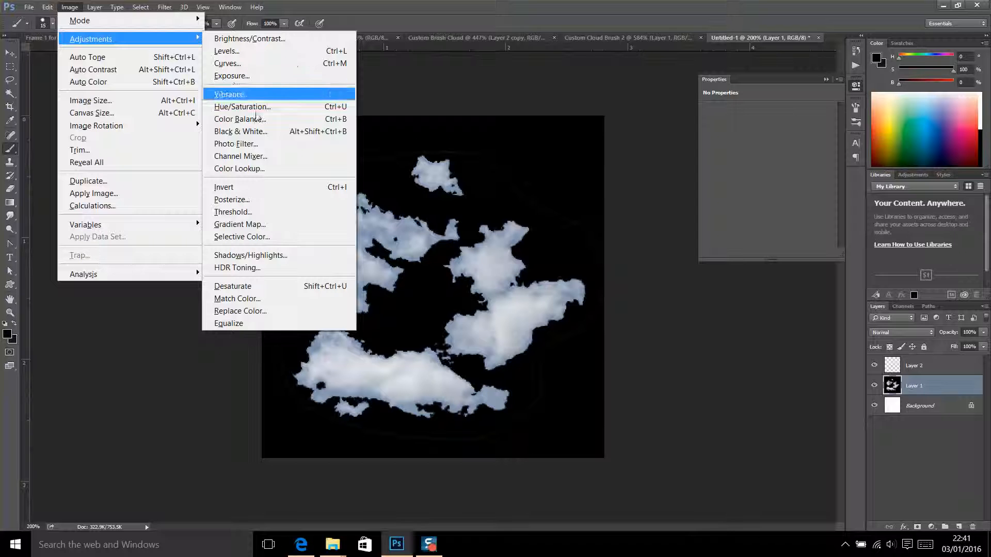
{"action": "left_click", "coordinate": [259, 287]}
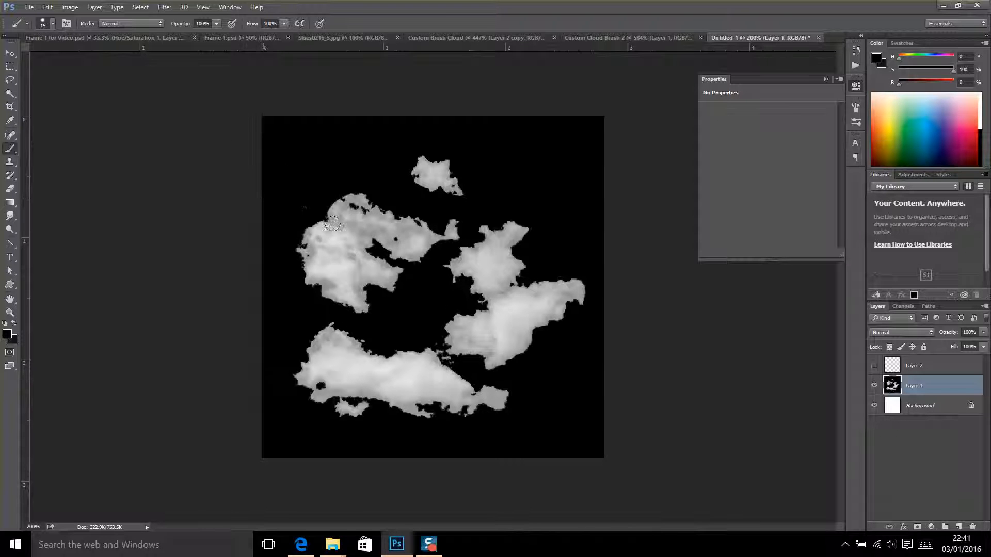
Increase the contrast of Layer 1 with Levels, setting the input black point to 114 and white point to 209.
{"action": "left_click", "coordinate": [69, 7]}
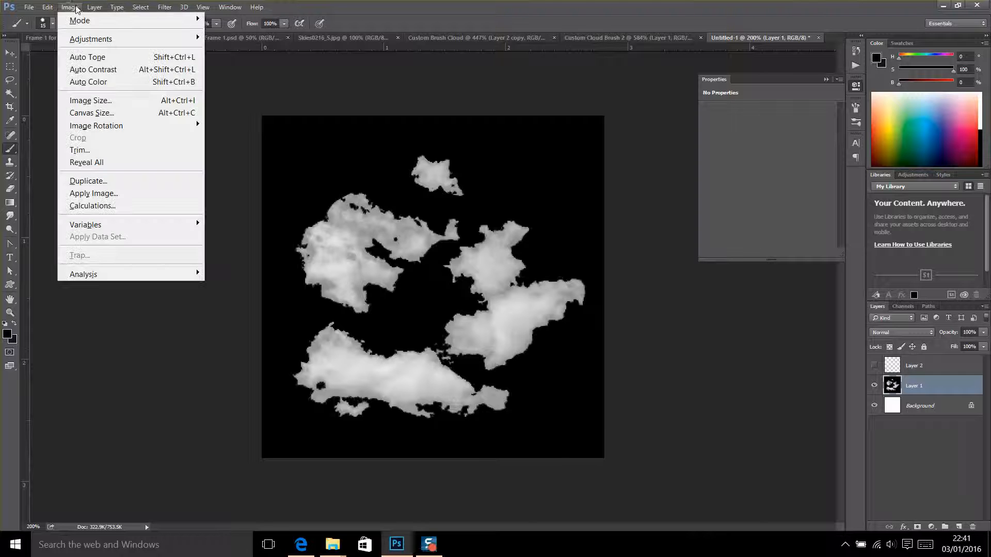
{"action": "mouse_move", "coordinate": [107, 41]}
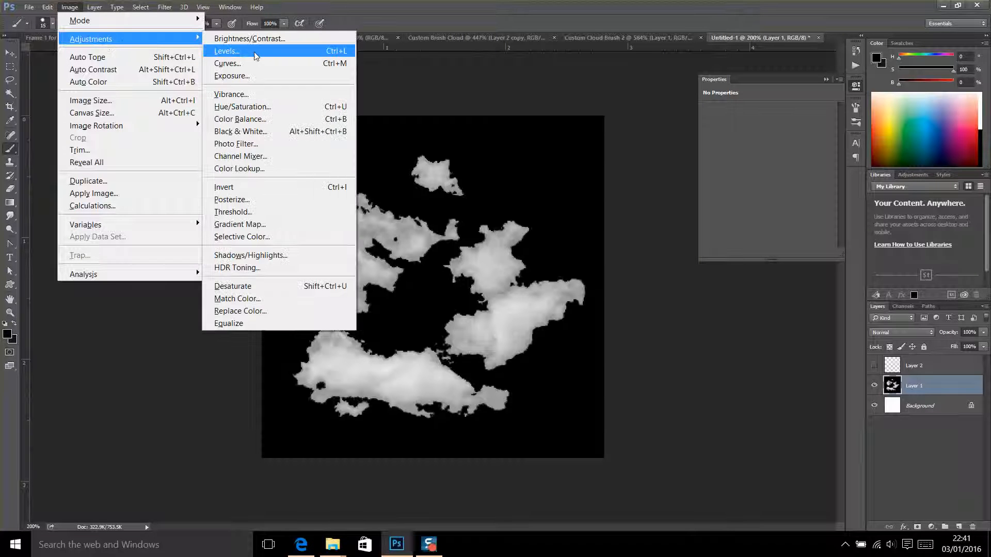
{"action": "left_click", "coordinate": [255, 53]}
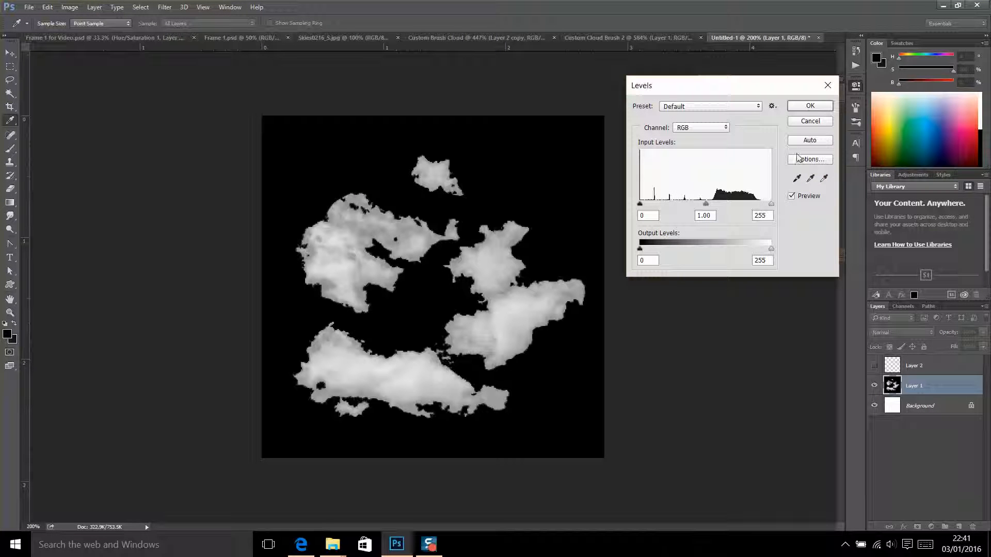
{"action": "left_click_drag", "start_coordinate": [640, 205], "coordinate": [697, 216]}
{"action": "left_click_drag", "start_coordinate": [773, 209], "coordinate": [723, 209]}
{"action": "left_click", "coordinate": [723, 206]}
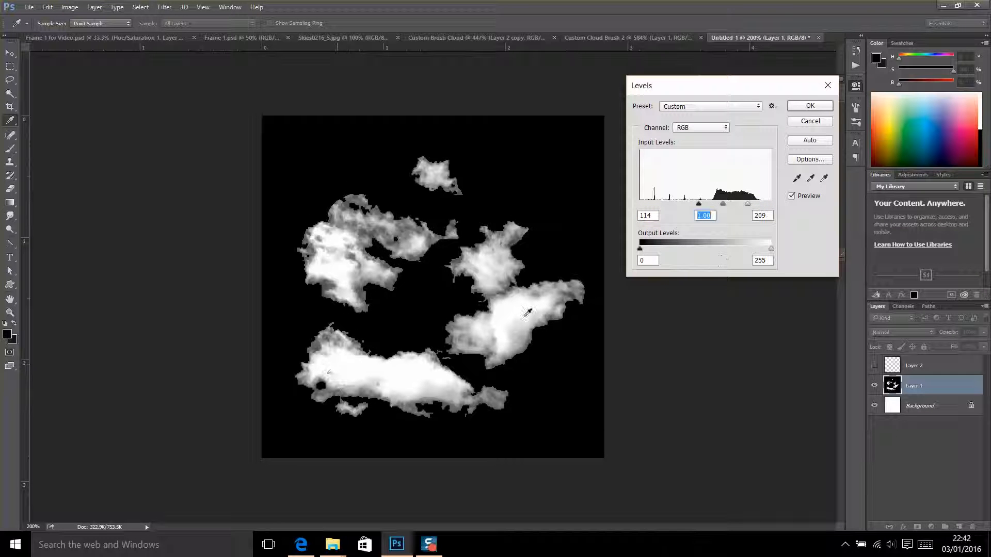
{"action": "left_click", "coordinate": [808, 106]}
{"action": "key", "text": "b"}
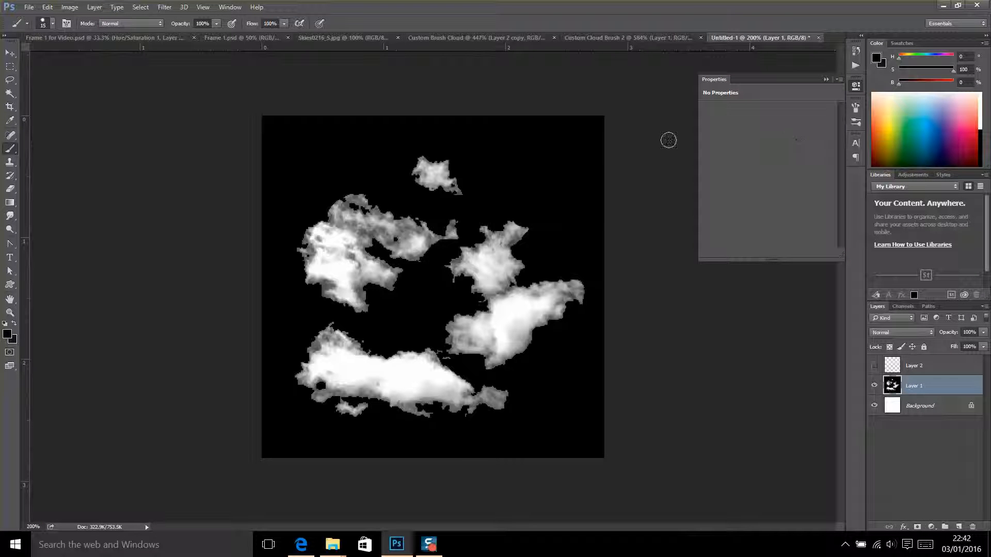
Invert the colours of Layer 1 to get dark clouds on a white background.
{"action": "left_click", "coordinate": [72, 8]}
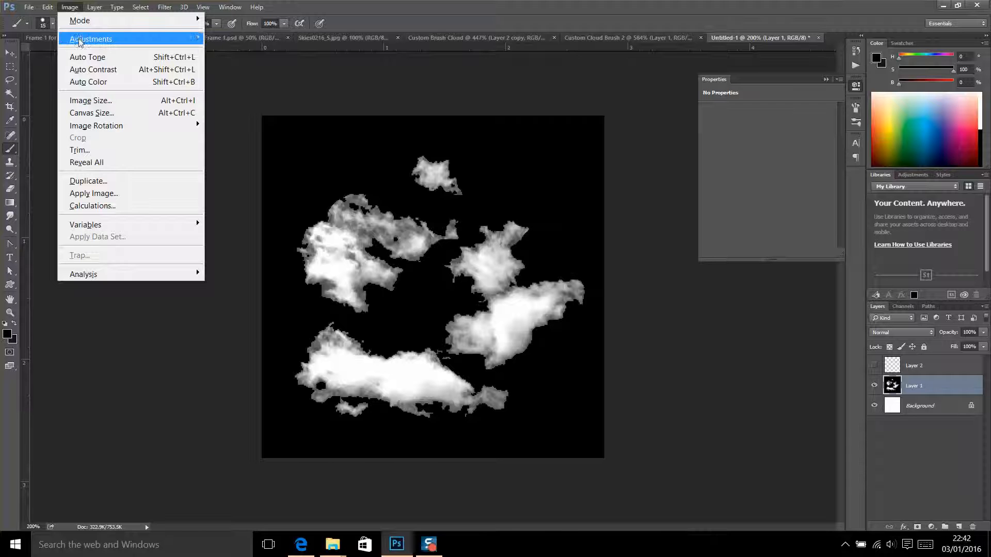
{"action": "mouse_move", "coordinate": [80, 41]}
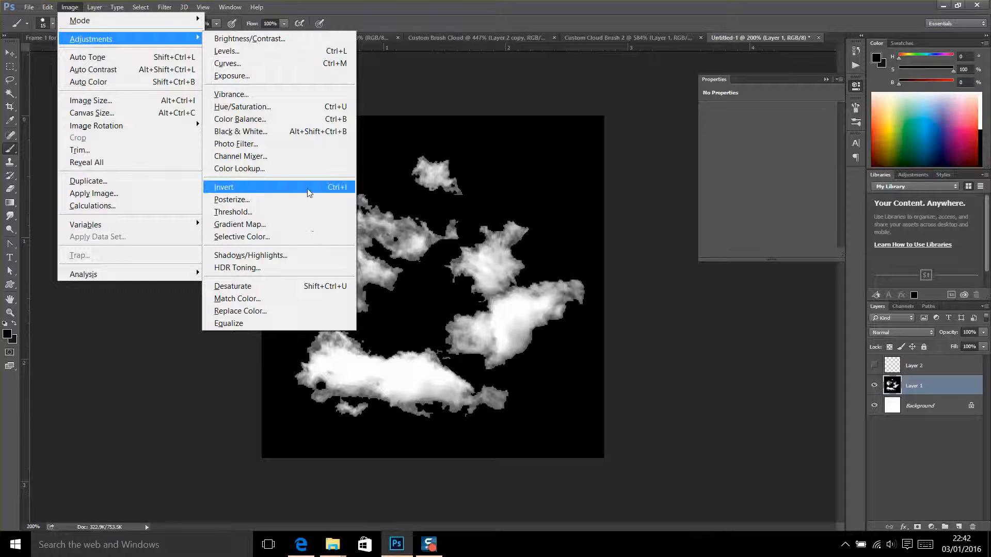
{"action": "left_click", "coordinate": [340, 189]}
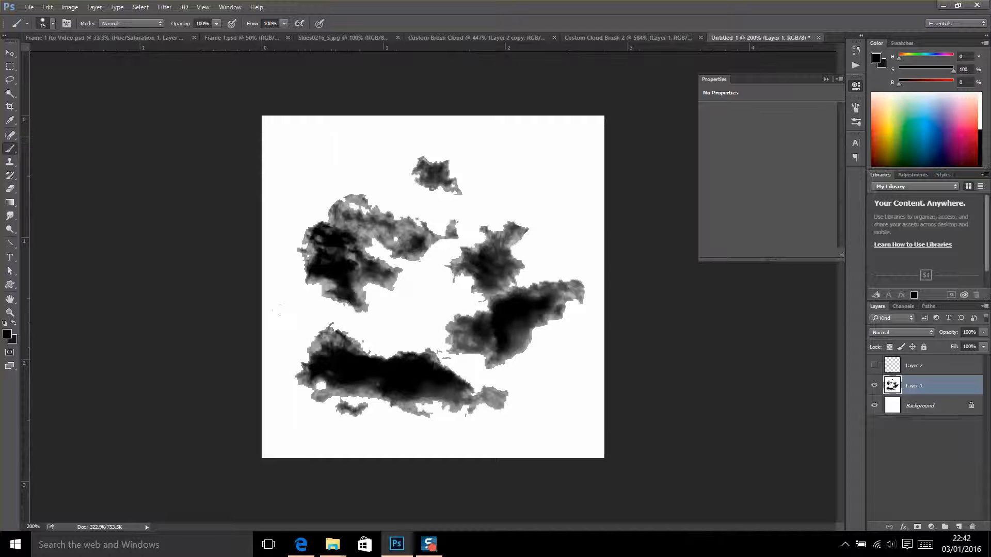
Select the entire canvas of the cloud image and define it as a brush preset named Sampled Brush 2.
{"action": "left_click", "coordinate": [10, 68]}
{"action": "left_click_drag", "start_coordinate": [239, 91], "coordinate": [671, 503]}
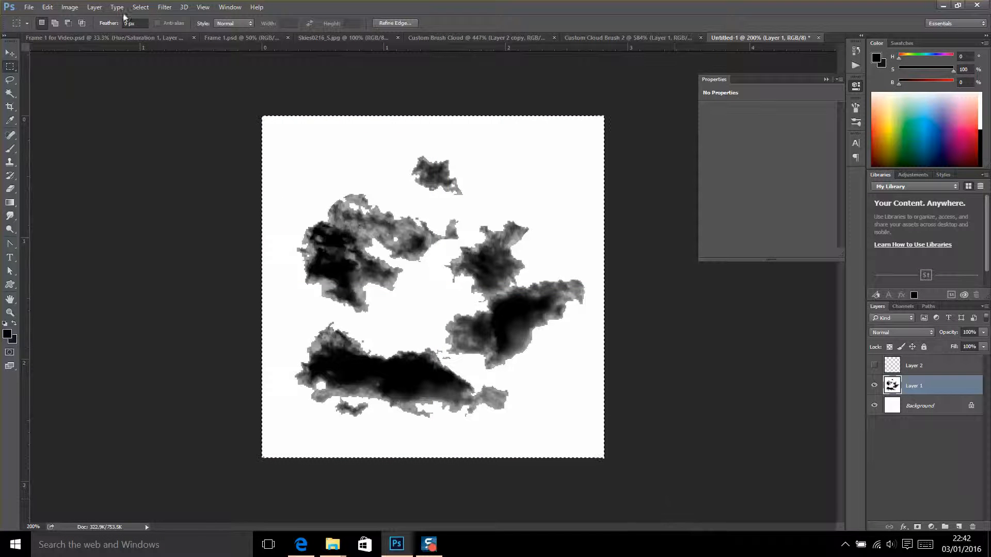
{"action": "left_click", "coordinate": [72, 9]}
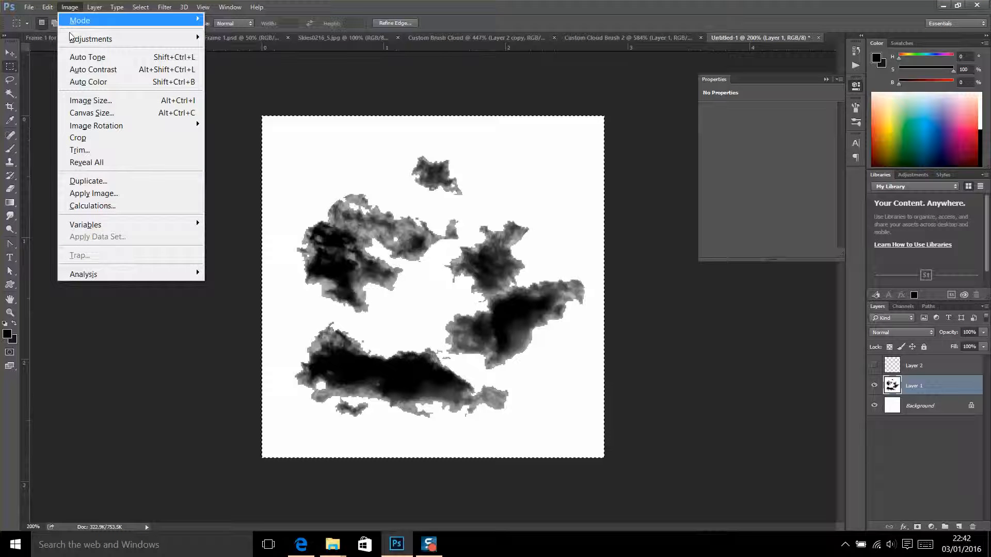
{"action": "left_click", "coordinate": [70, 7]}
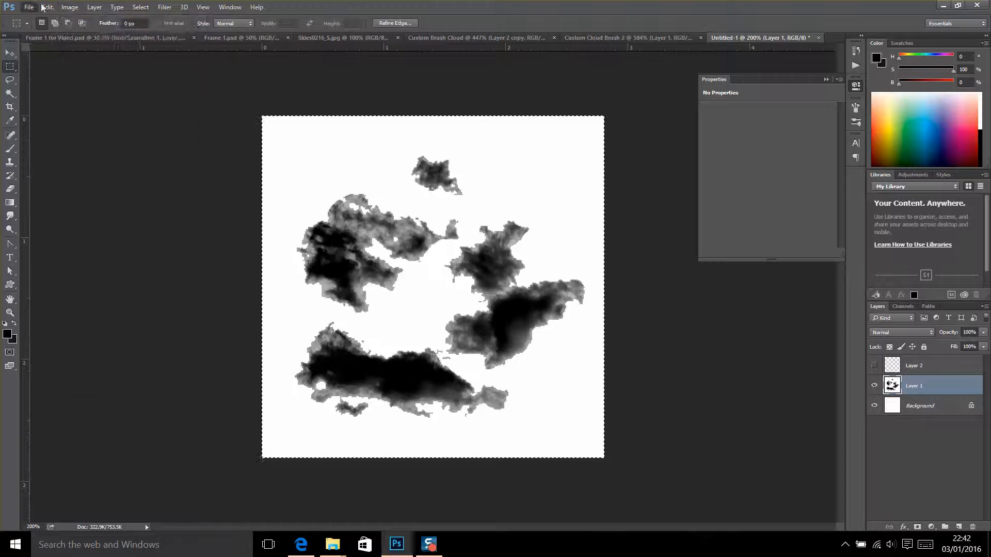
{"action": "left_click", "coordinate": [47, 6]}
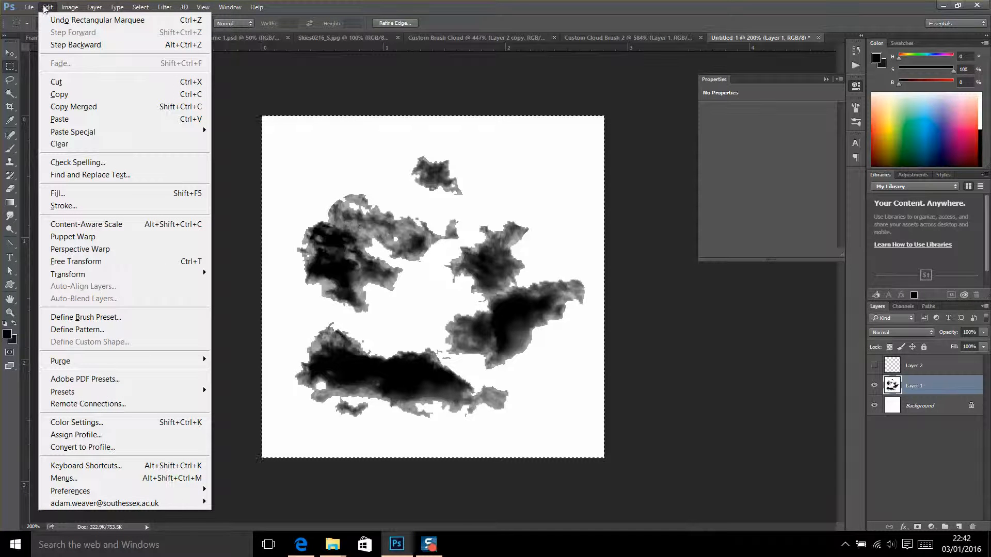
{"action": "left_click", "coordinate": [116, 319]}
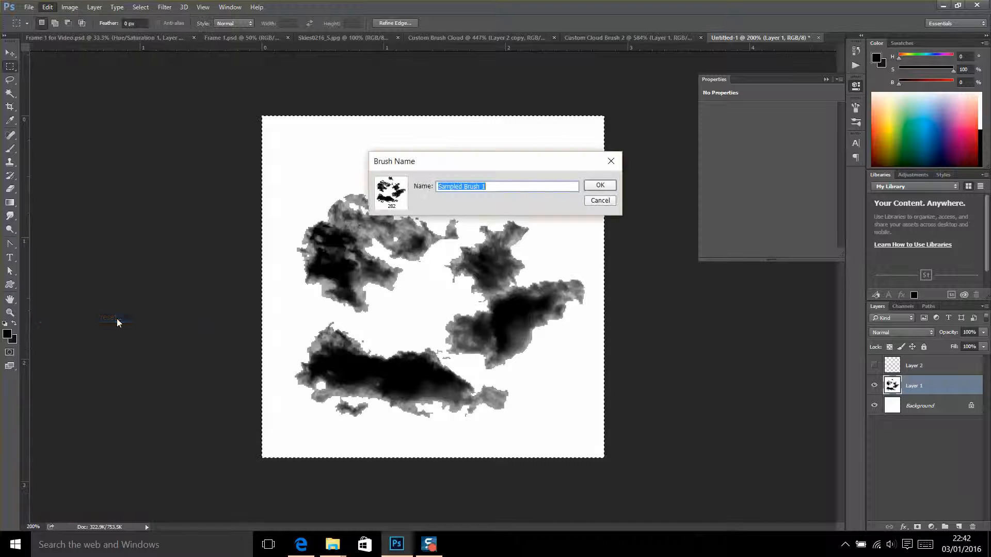
{"action": "left_click", "coordinate": [496, 185]}
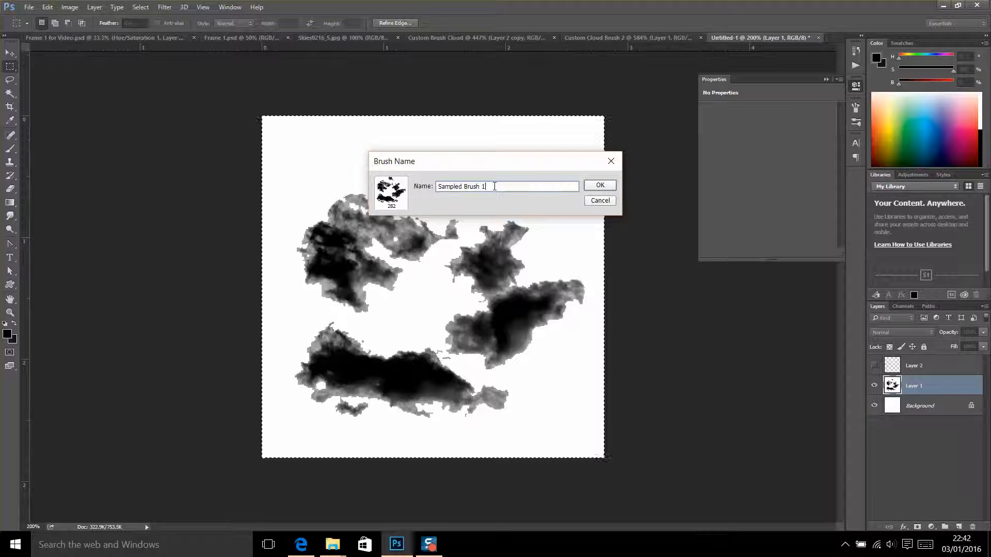
{"action": "key", "text": "BackSpace"}
{"action": "type", "text": "2"}
{"action": "left_click", "coordinate": [601, 186]}
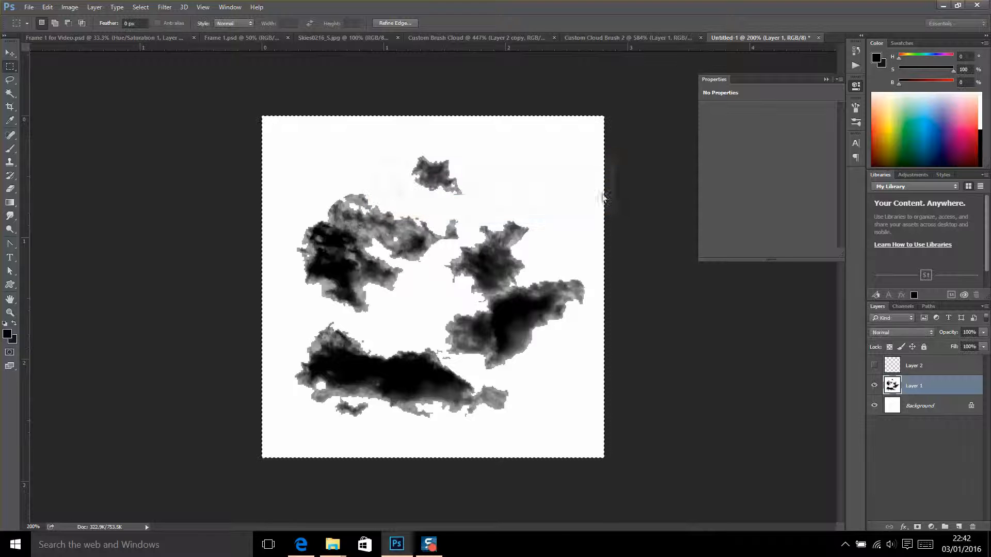
In Frame 1 for Video.psd, add a new layer named Clouds above the fence layer in the Panel 1 group.
{"action": "left_click", "coordinate": [93, 46]}
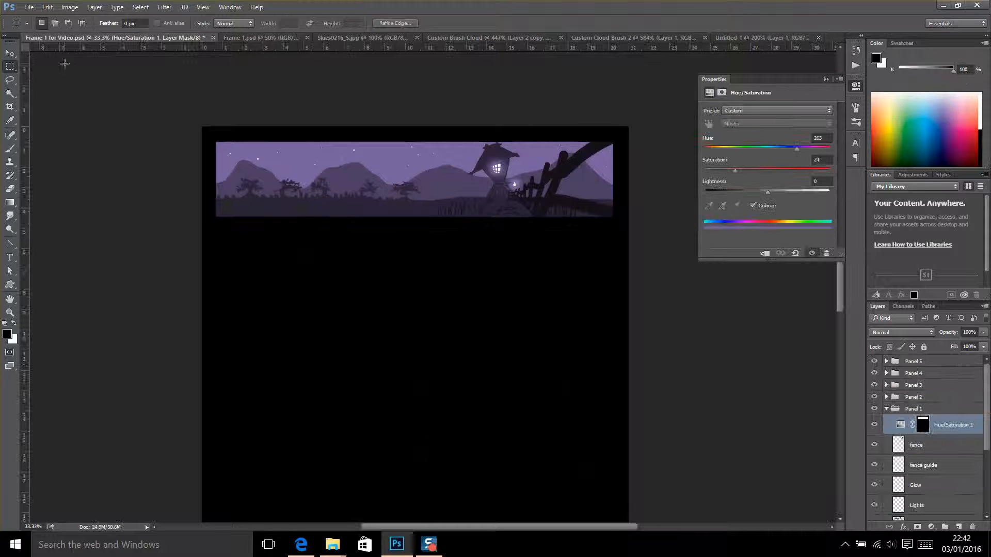
{"action": "key", "text": "ctrl+plus"}
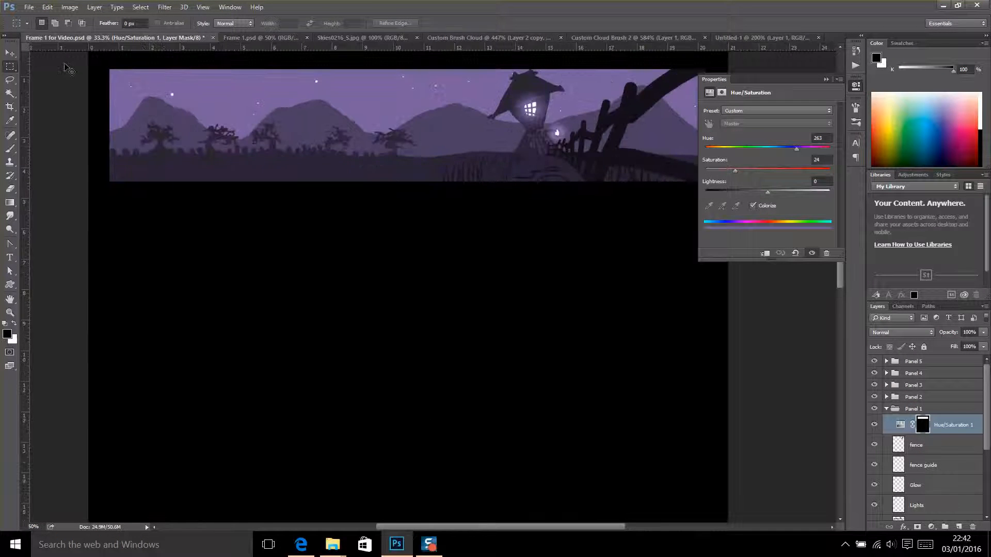
{"action": "left_click", "coordinate": [826, 80]}
{"action": "left_click_drag", "start_coordinate": [840, 185], "coordinate": [842, 144]}
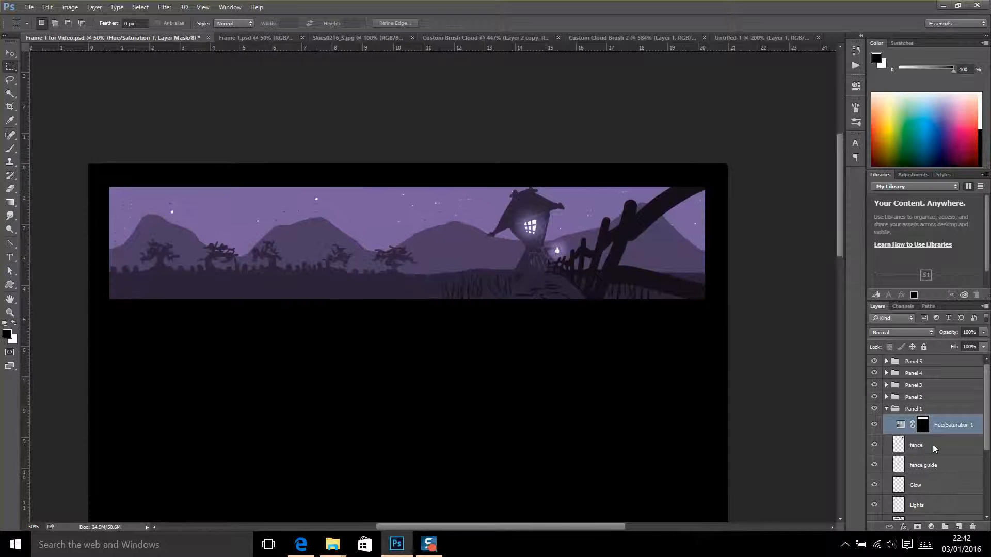
{"action": "left_click", "coordinate": [932, 447]}
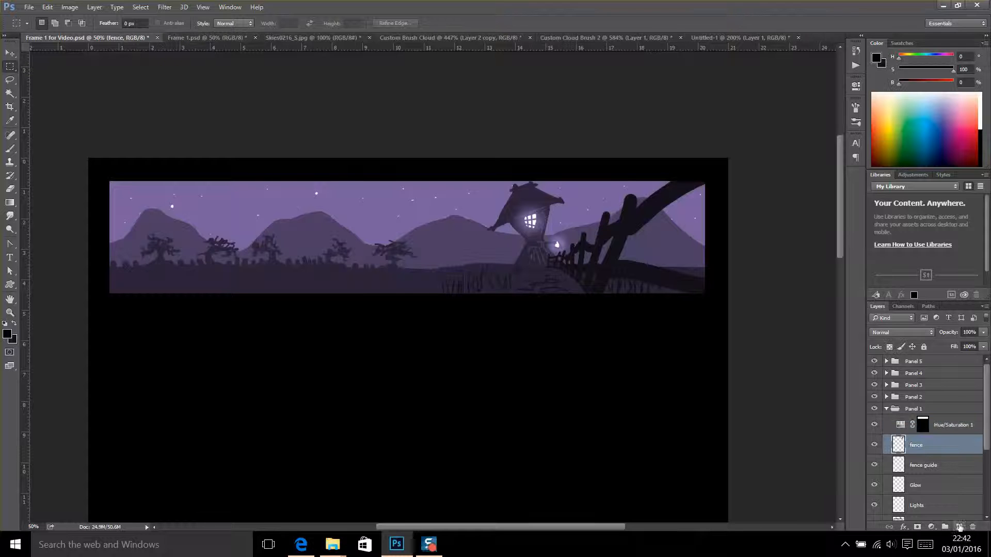
{"action": "left_click", "coordinate": [959, 527]}
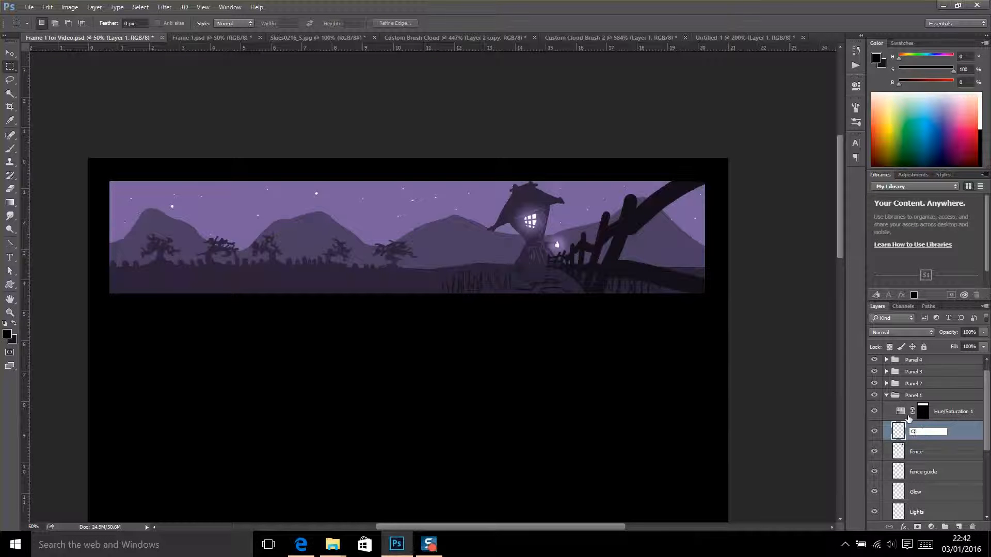
{"action": "type", "text": "Clouds"}
{"action": "key", "text": "Return"}
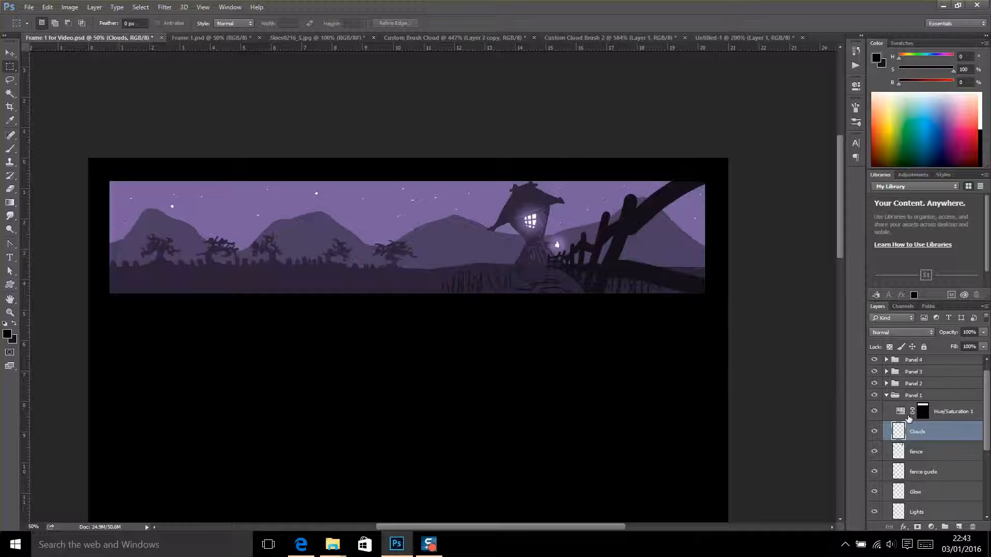
Try the new cloud brush in black on the Clouds layer and undo the stroke.
{"action": "left_click", "coordinate": [10, 149]}
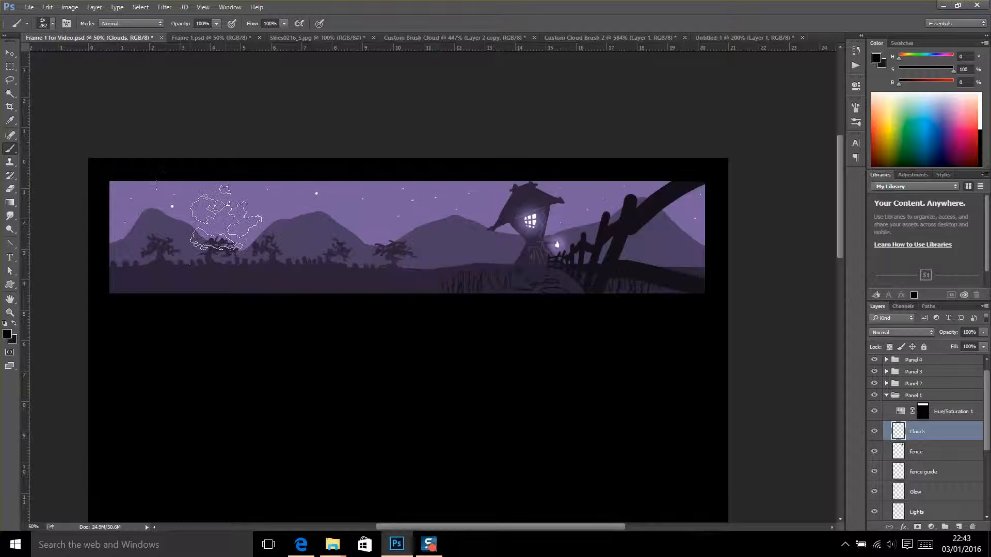
{"action": "left_click_drag", "start_coordinate": [210, 204], "coordinate": [243, 232]}
{"action": "key", "text": "ctrl+z"}
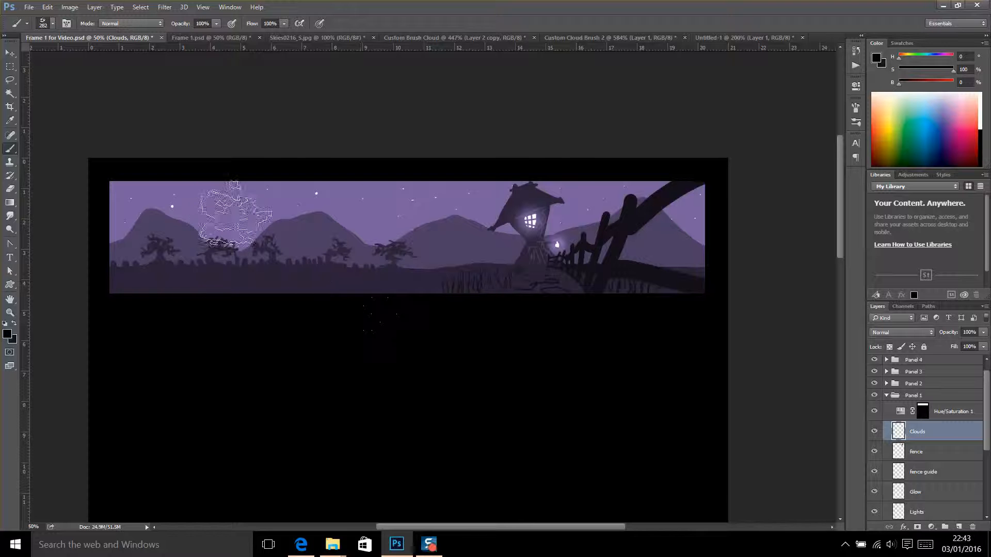
Set the foreground colour to white for the Brush tool.
{"action": "left_click", "coordinate": [7, 335]}
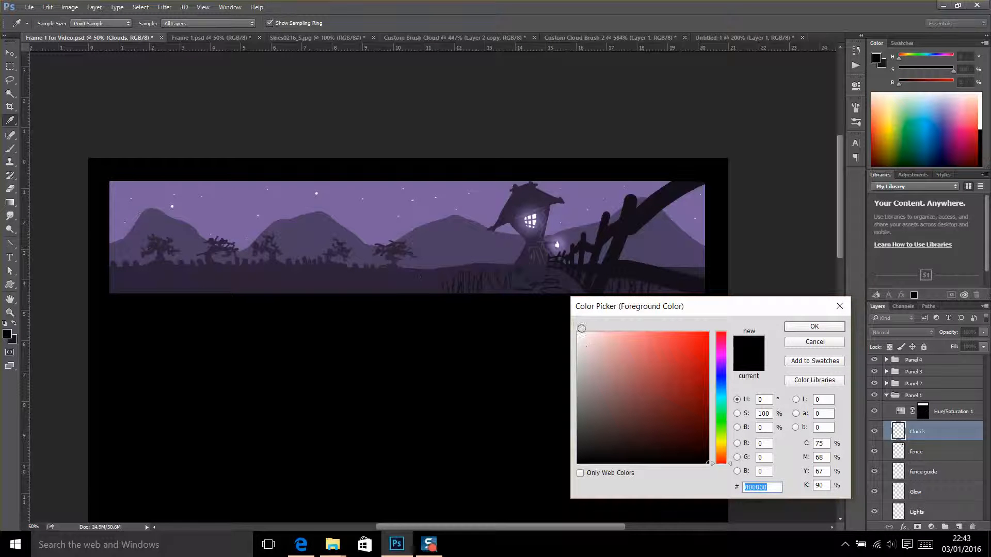
{"action": "left_click", "coordinate": [581, 328]}
{"action": "left_click", "coordinate": [815, 326]}
{"action": "key", "text": "b"}
Try stamping three white clouds over the mountains and trees in the comic panel, and undo them.
{"action": "left_click_drag", "start_coordinate": [129, 248], "coordinate": [147, 238]}
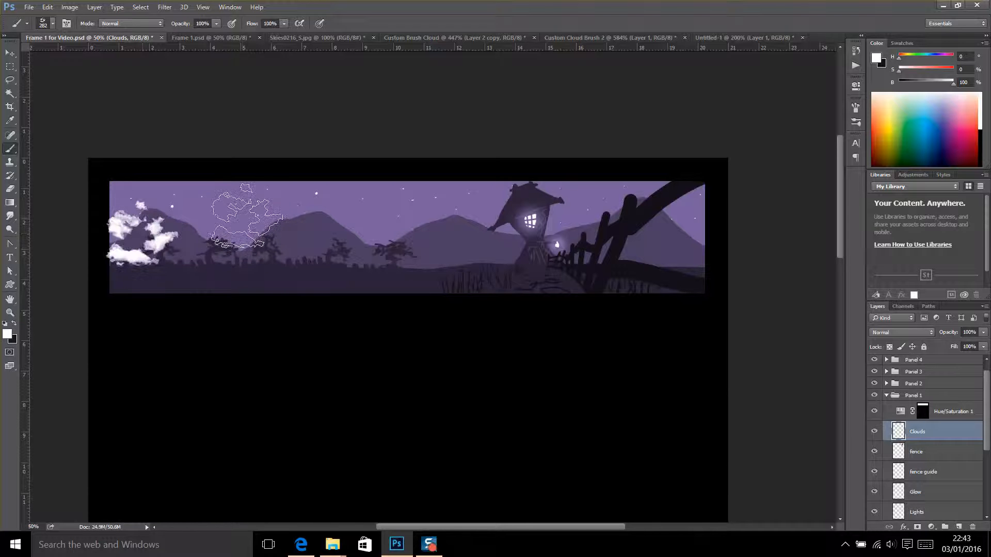
{"action": "left_click", "coordinate": [247, 216]}
{"action": "left_click", "coordinate": [347, 239]}
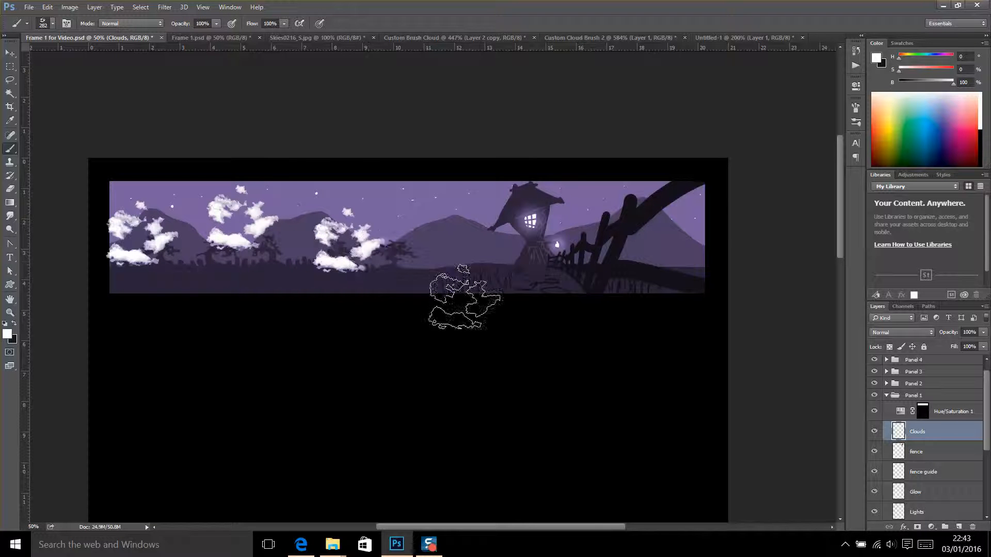
{"action": "key", "text": "ctrl+alt+z"}
{"action": "key", "text": "ctrl+alt+z"}
{"action": "key", "text": "ctrl+alt+z"}
{"action": "key", "text": "ctrl+alt+z"}
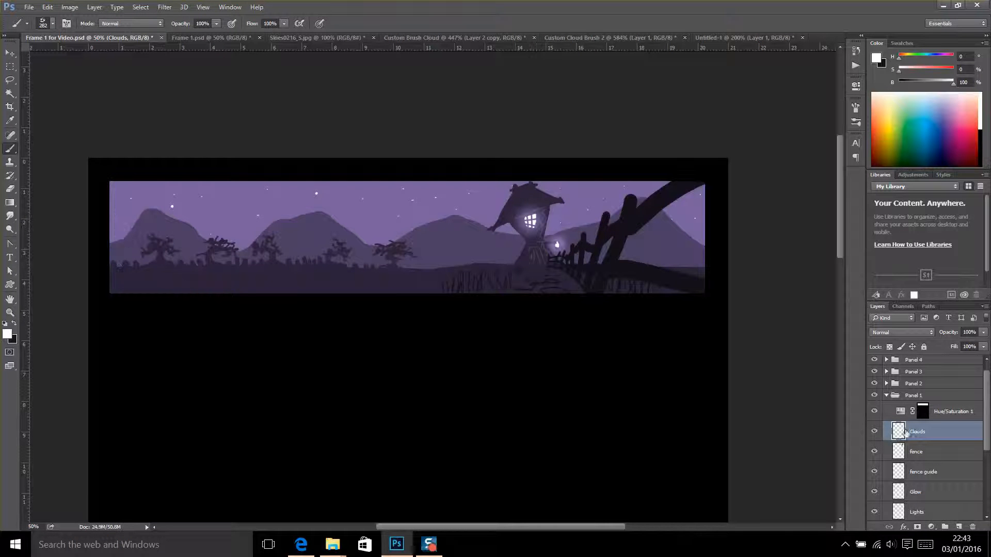
Load the Hue/Saturation 1 layer mask as a selection around the panel, and undo a test cloud stamped inside it.
{"action": "left_click", "coordinate": [923, 414], "text": "ctrl"}
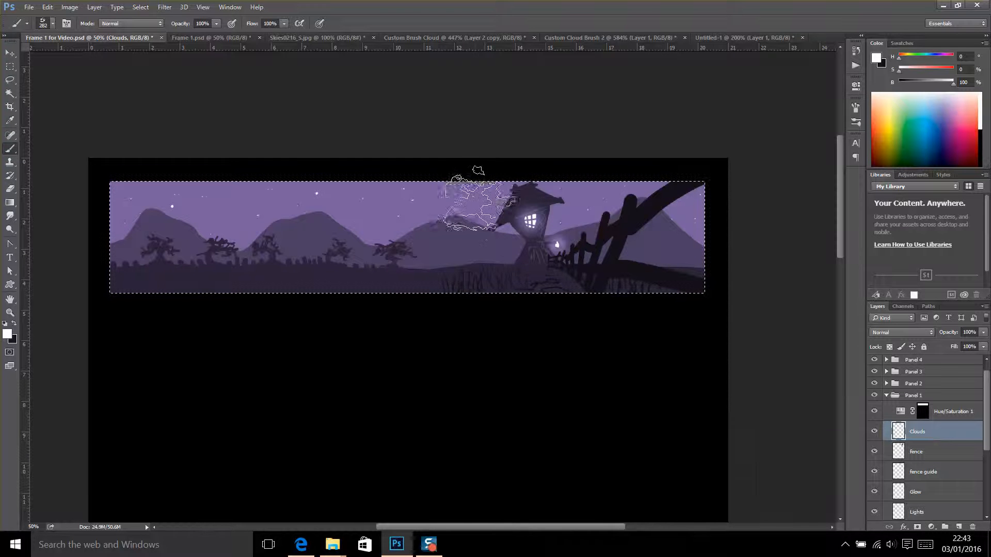
{"action": "left_click", "coordinate": [477, 202]}
{"action": "key", "text": "ctrl+alt+z"}
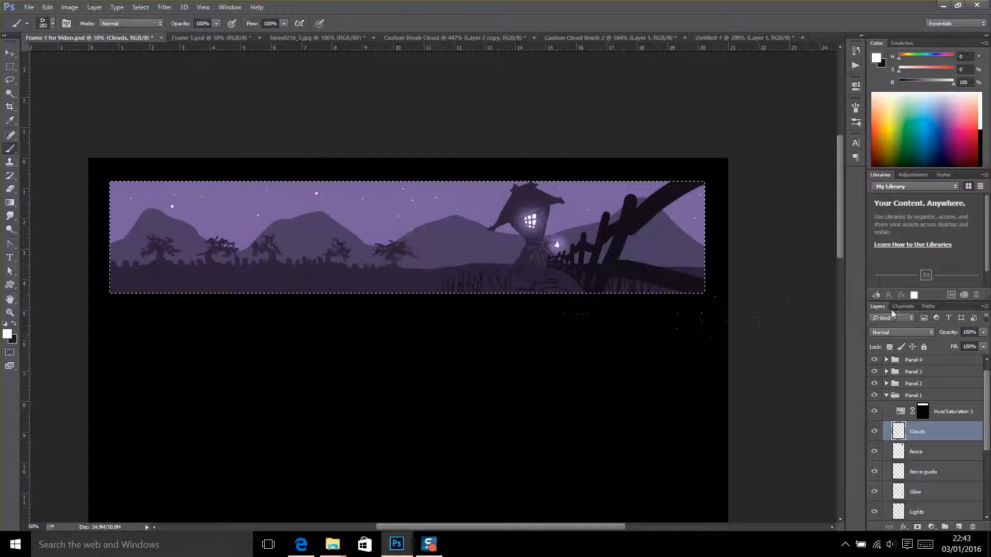
Lower the Clouds layer's opacity to 37%, try several cloud stamps across the panel and undo them.
{"action": "left_click", "coordinate": [984, 334]}
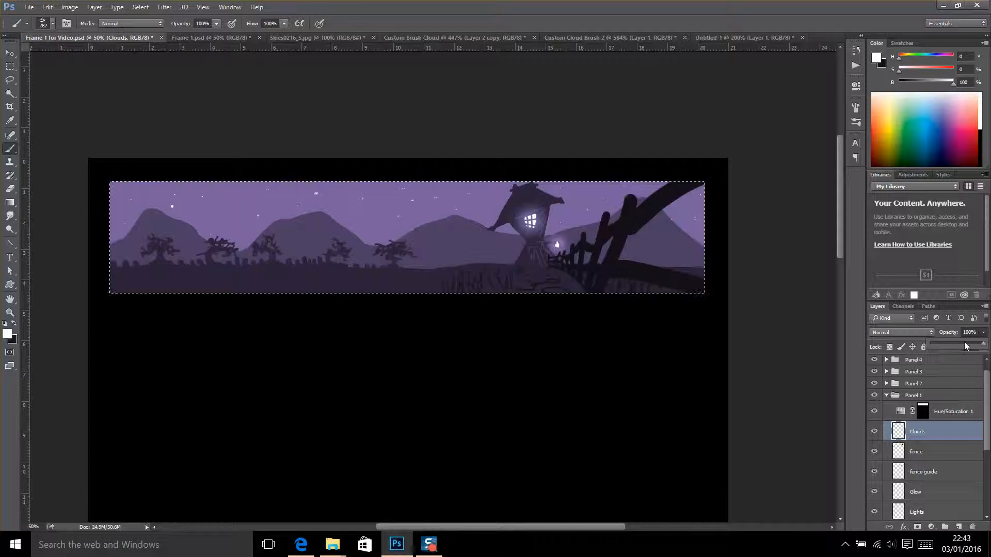
{"action": "left_click_drag", "start_coordinate": [950, 342], "coordinate": [950, 343]}
{"action": "left_click", "coordinate": [374, 223]}
{"action": "mouse_move", "coordinate": [214, 206]}
{"action": "left_mouse_down"}
{"action": "mouse_move", "coordinate": [188, 210]}
{"action": "mouse_move", "coordinate": [157, 235]}
{"action": "left_mouse_up"}
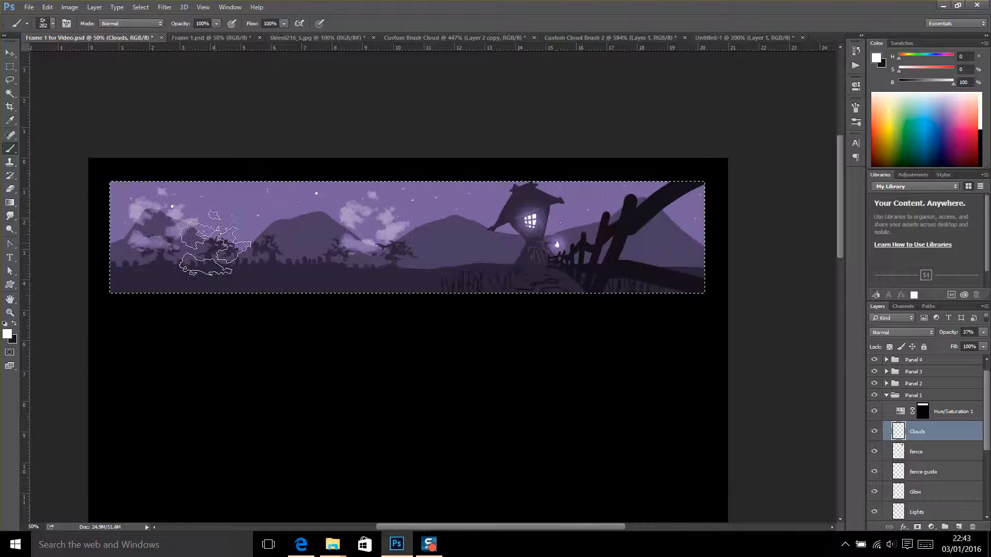
{"action": "left_click_drag", "start_coordinate": [202, 238], "coordinate": [292, 236]}
{"action": "key", "text": "ctrl+alt+z"}
{"action": "key", "text": "ctrl+alt+z"}
{"action": "key", "text": "ctrl+alt+z"}
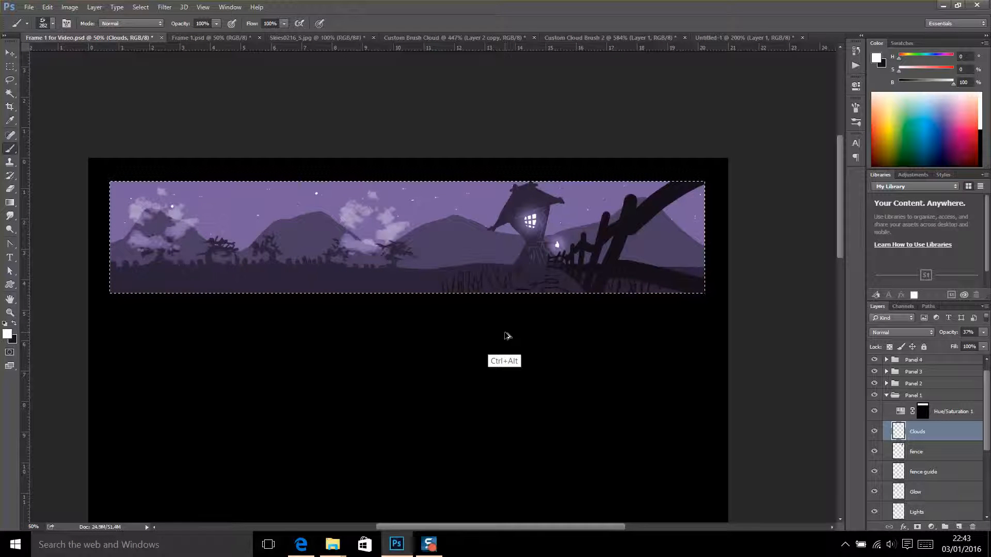
{"action": "key", "text": "ctrl+alt+z"}
{"action": "key", "text": "ctrl+alt+z"}
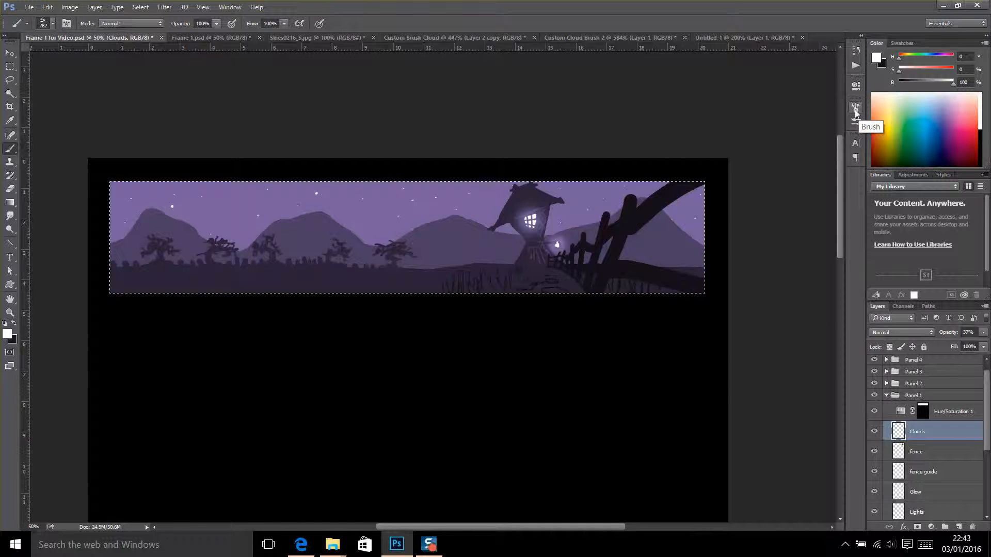
Enable Scattering in the cloud brush settings and set Scatter to 204%.
{"action": "left_click", "coordinate": [855, 109]}
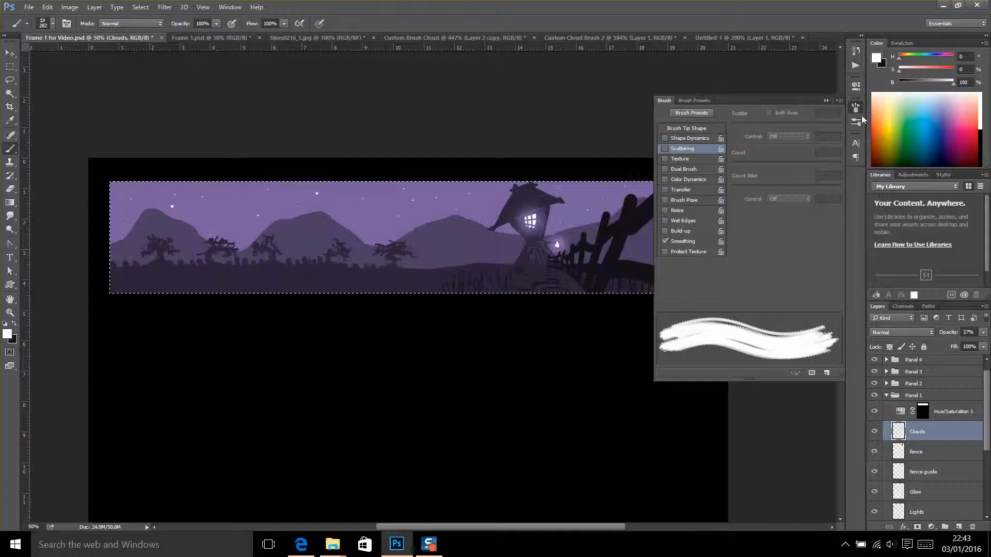
{"action": "left_click", "coordinate": [228, 8]}
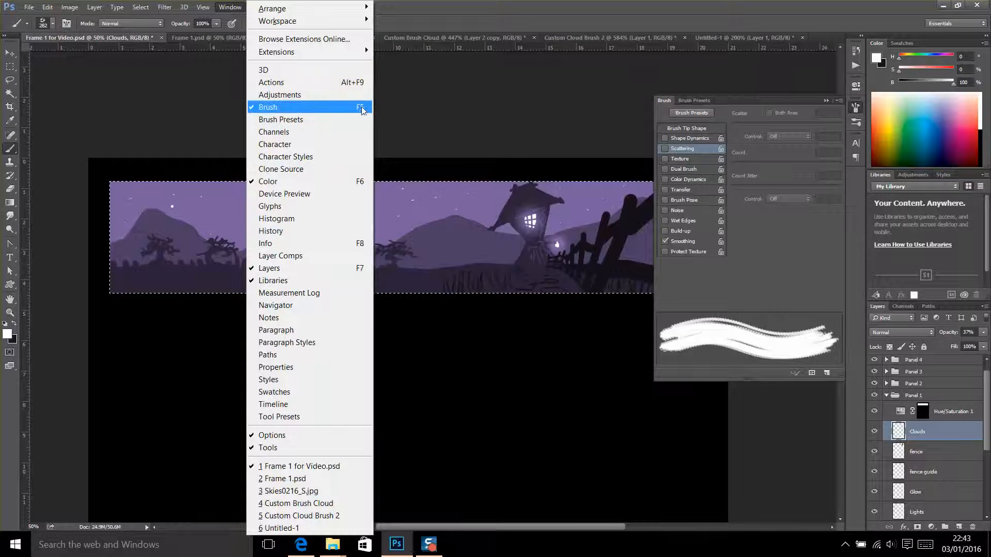
{"action": "left_click", "coordinate": [767, 109]}
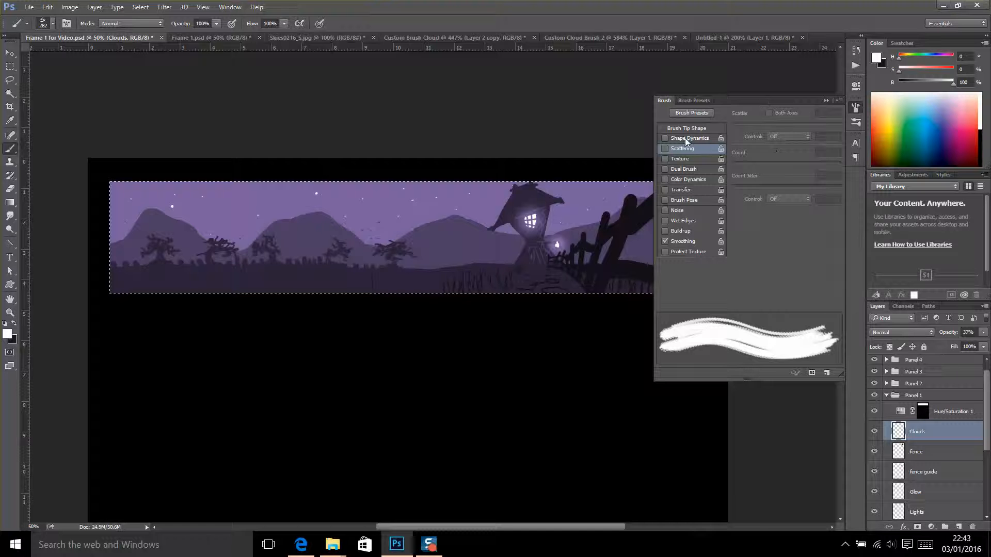
{"action": "left_click", "coordinate": [665, 148]}
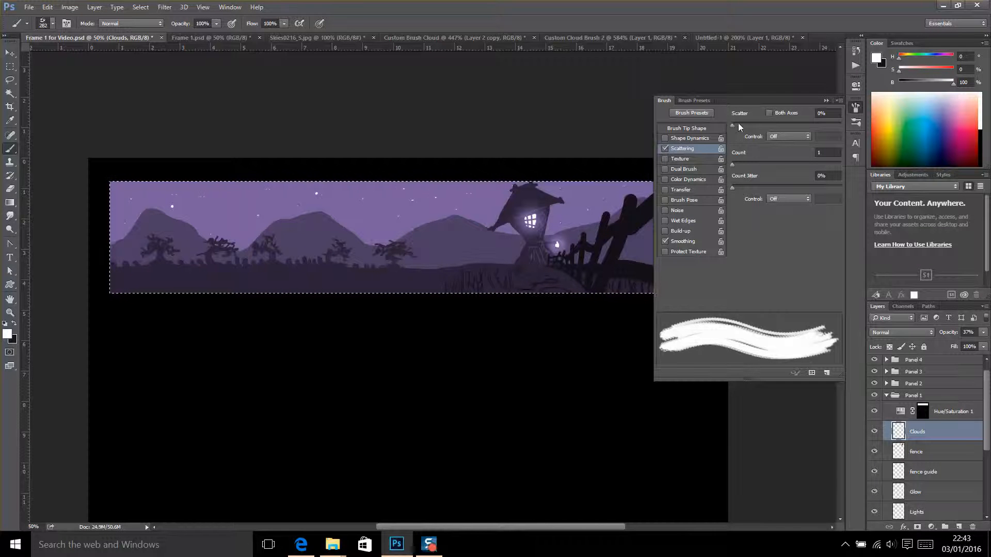
{"action": "left_click_drag", "start_coordinate": [733, 127], "coordinate": [757, 129]}
Try a scattered cloud stroke across the middle of the panel and undo it.
{"action": "left_click_drag", "start_coordinate": [245, 219], "coordinate": [455, 240]}
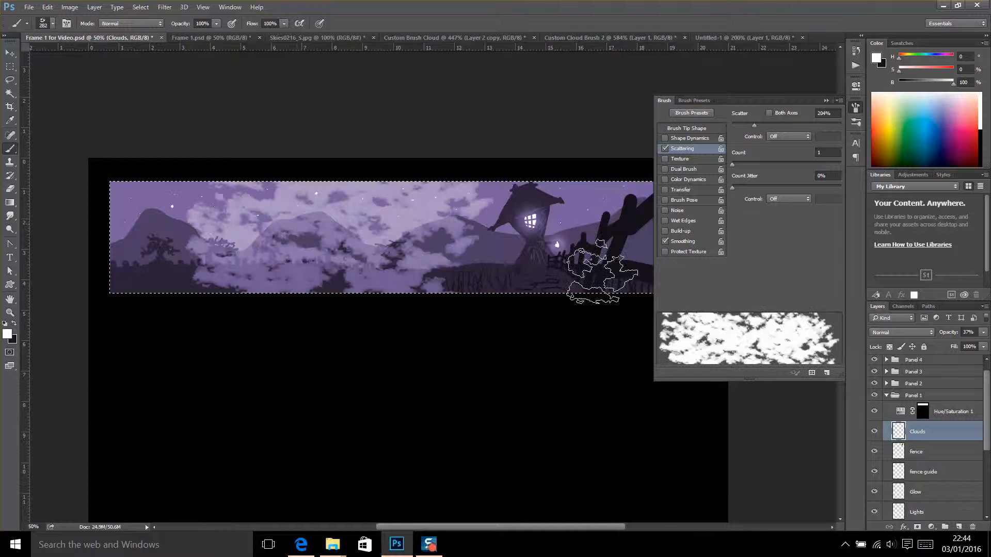
{"action": "key", "text": "alt"}
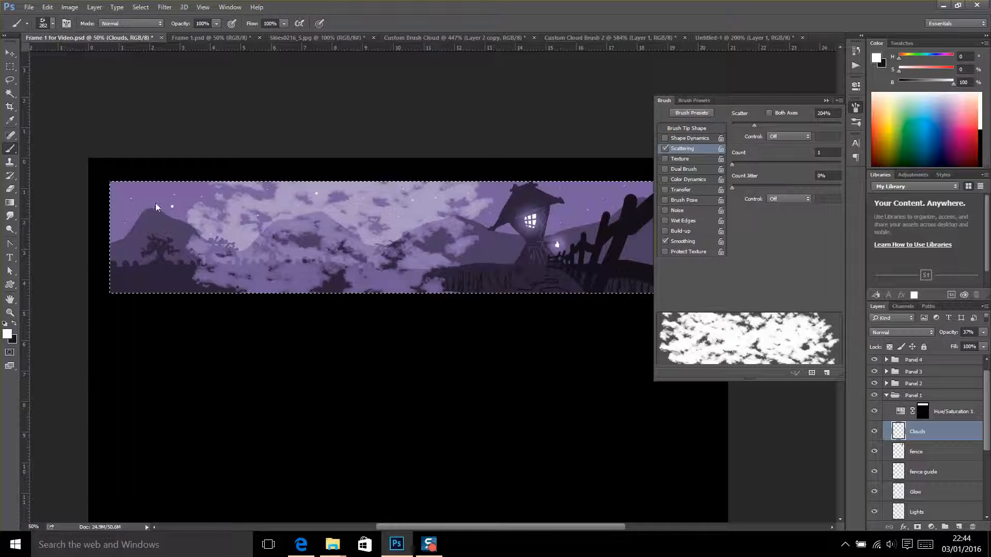
{"action": "key", "text": "ctrl+z"}
Paint scattered white clouds across the panel and reduce the Clouds layer's opacity to 8%.
{"action": "left_click_drag", "start_coordinate": [155, 228], "coordinate": [646, 237]}
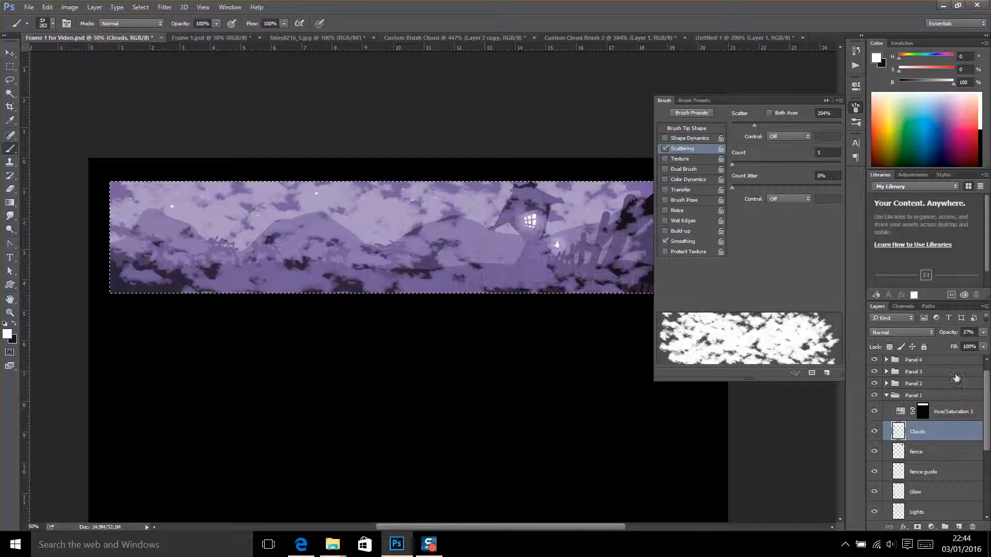
{"action": "left_click", "coordinate": [983, 332]}
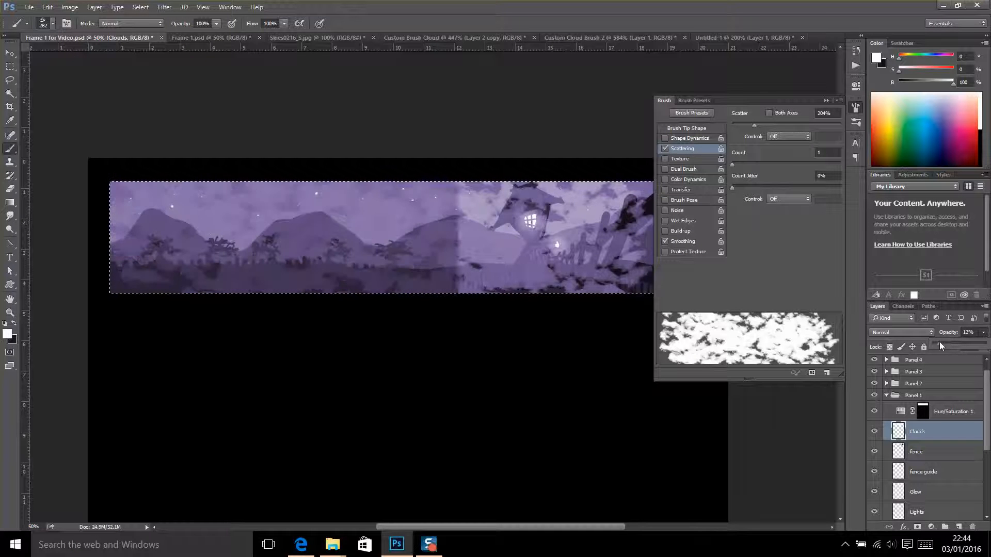
{"action": "left_click_drag", "start_coordinate": [936, 342], "coordinate": [936, 342]}
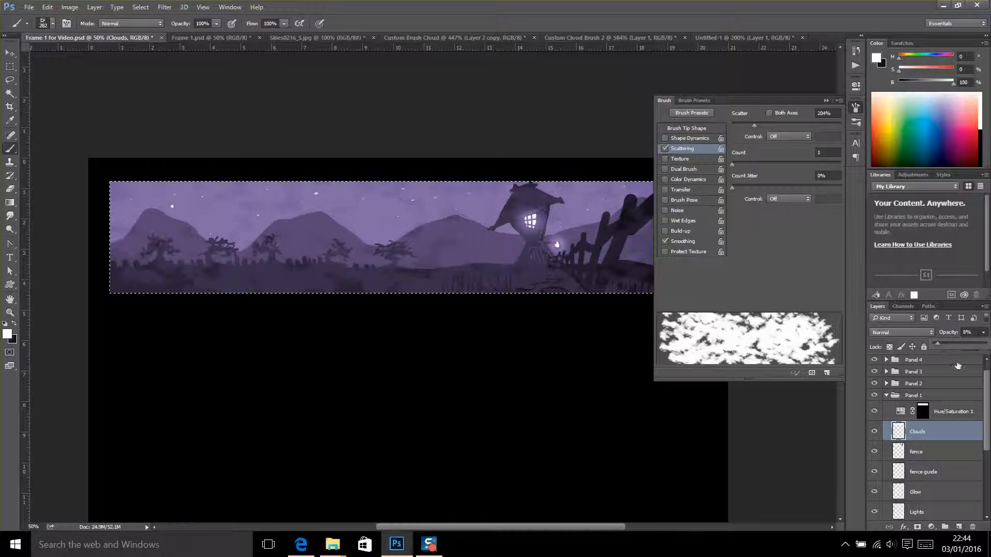
{"action": "left_click", "coordinate": [523, 113]}
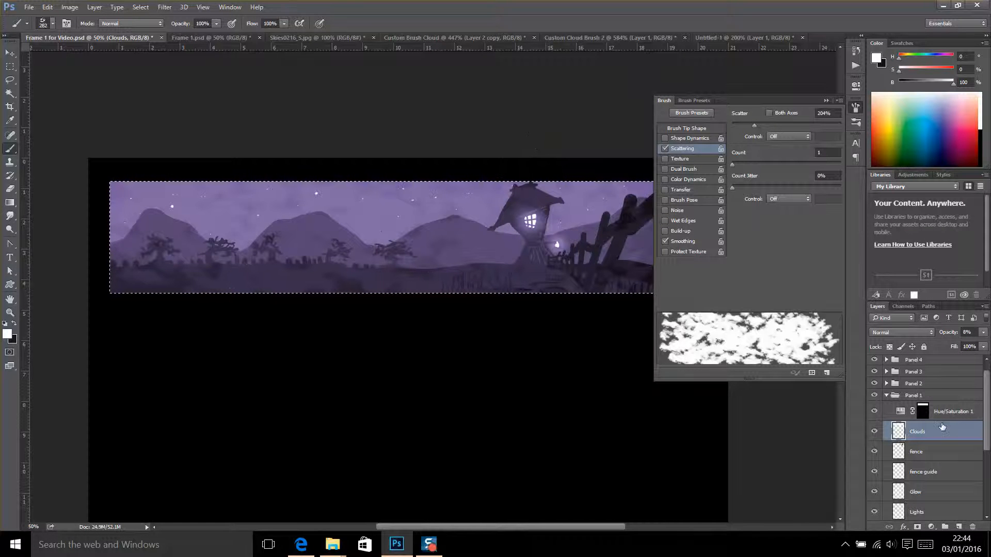
Add a new layer above the Clouds layer and lower its opacity to 11%.
{"action": "left_click", "coordinate": [959, 527]}
{"action": "left_click", "coordinate": [983, 333]}
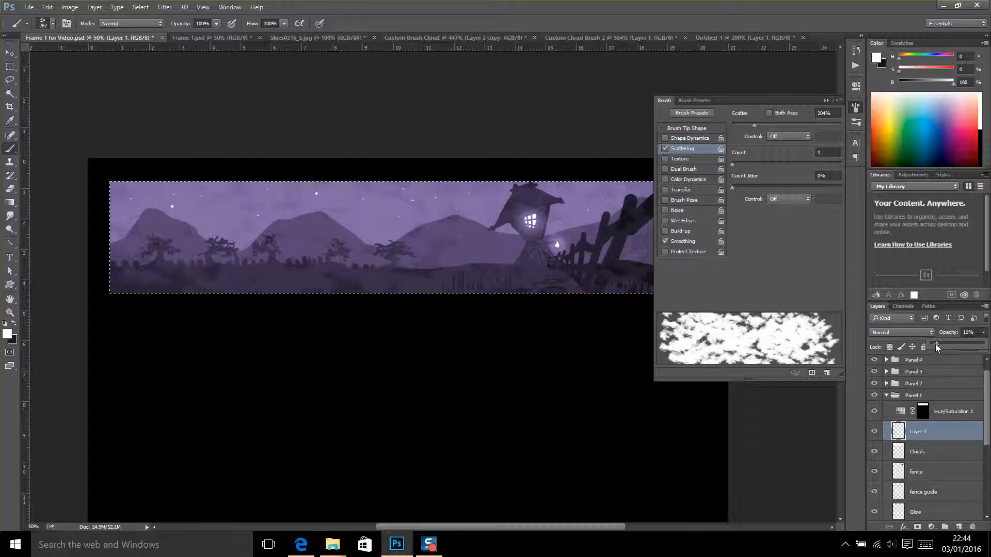
Enable Shape Dynamics for the cloud brush with an Angle Jitter of 21% and turn Scattering off.
{"action": "left_click", "coordinate": [664, 149]}
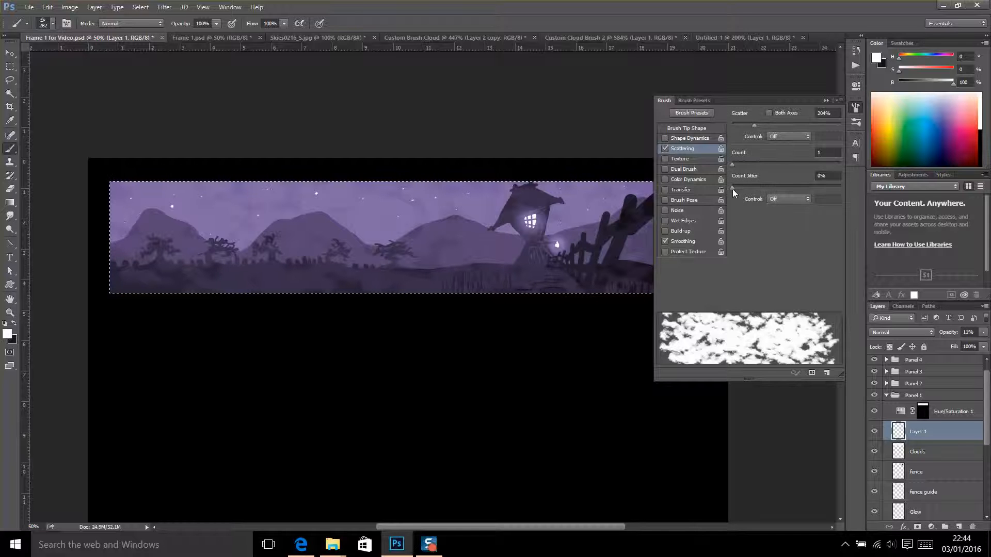
{"action": "left_click", "coordinate": [664, 146]}
{"action": "left_click", "coordinate": [665, 140]}
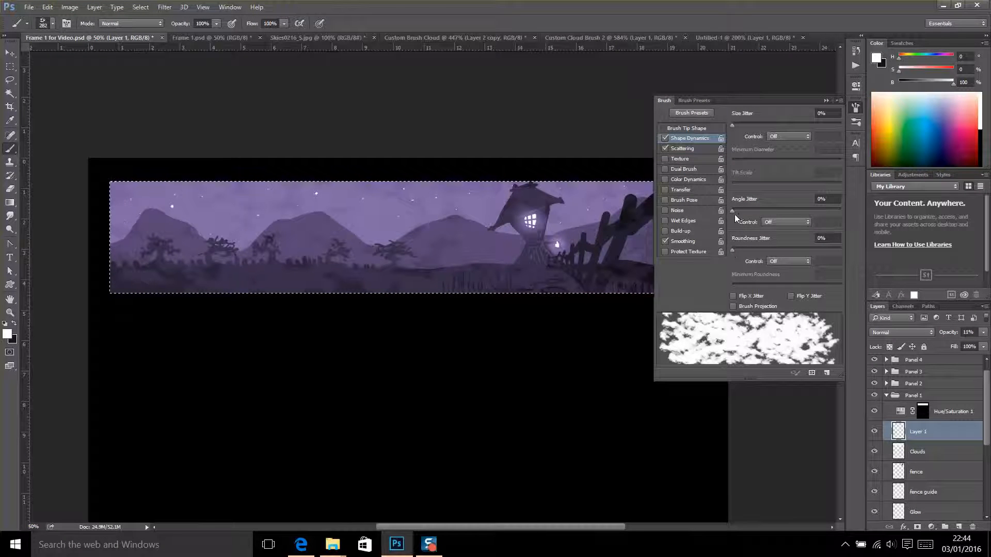
{"action": "mouse_move", "coordinate": [736, 215]}
{"action": "left_mouse_down"}
{"action": "mouse_move", "coordinate": [764, 215]}
{"action": "mouse_move", "coordinate": [755, 212]}
{"action": "left_mouse_up"}
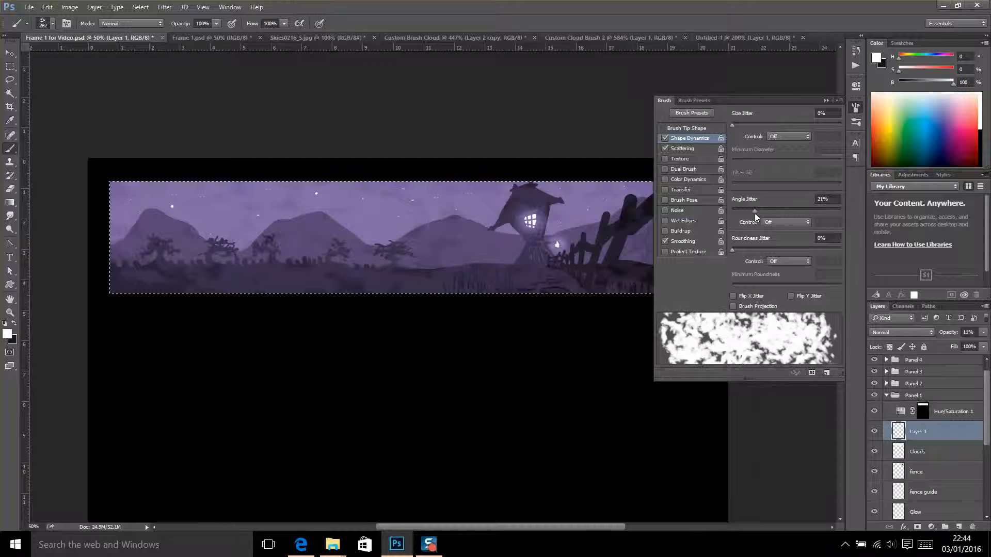
{"action": "left_click", "coordinate": [665, 148]}
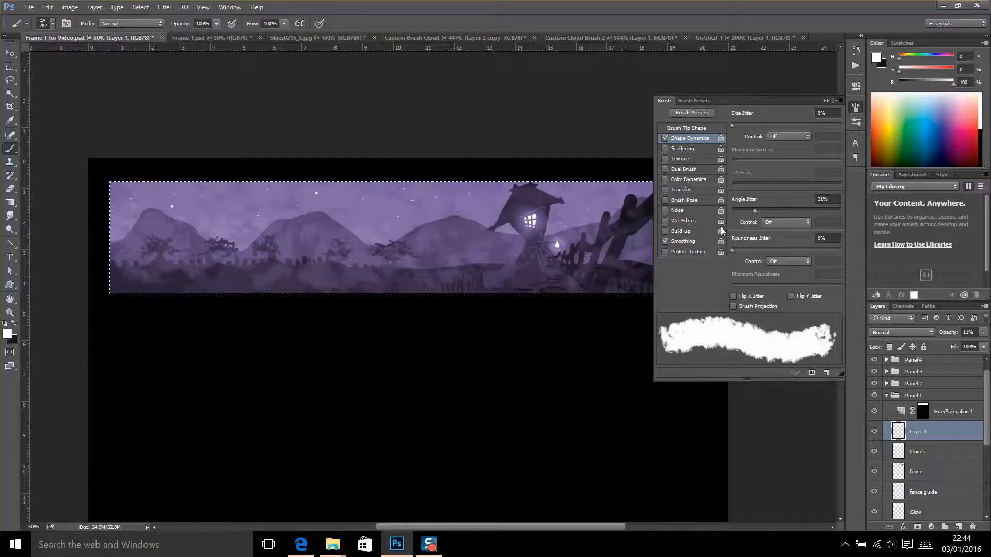
Paint faint misty clouds across the lower part of the panel and set the new layer's opacity to 11%.
{"action": "left_click", "coordinate": [826, 101]}
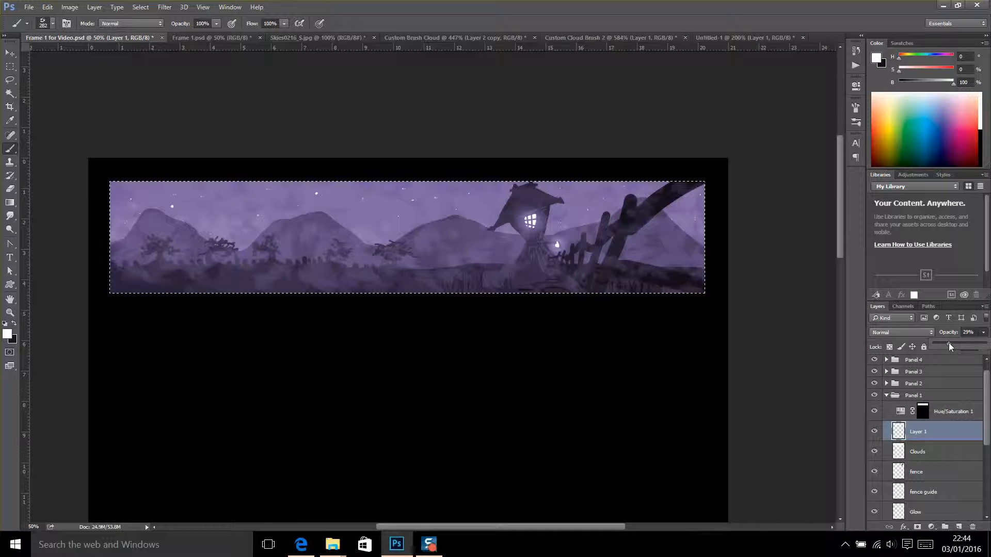
{"action": "left_click_drag", "start_coordinate": [935, 344], "coordinate": [936, 345]}
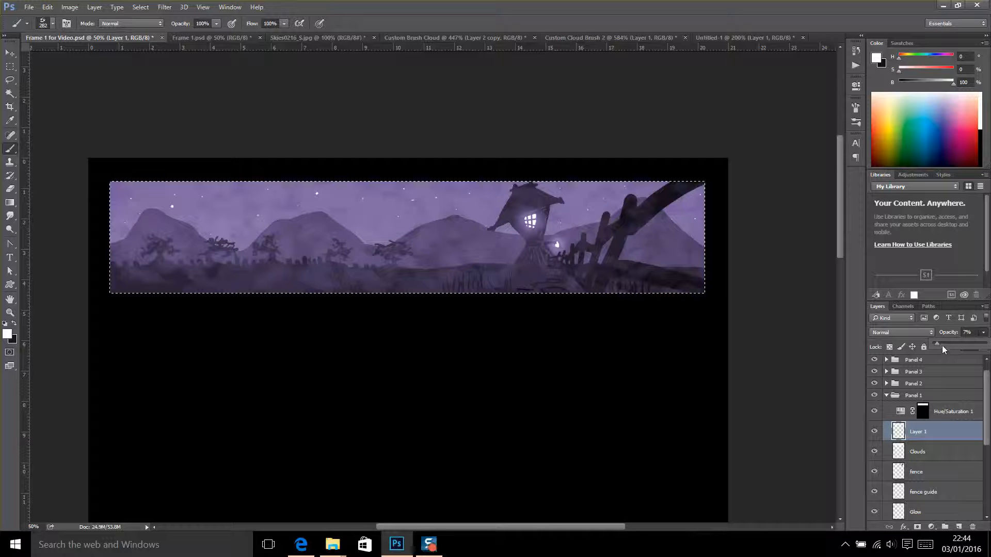
{"action": "left_click", "coordinate": [937, 344]}
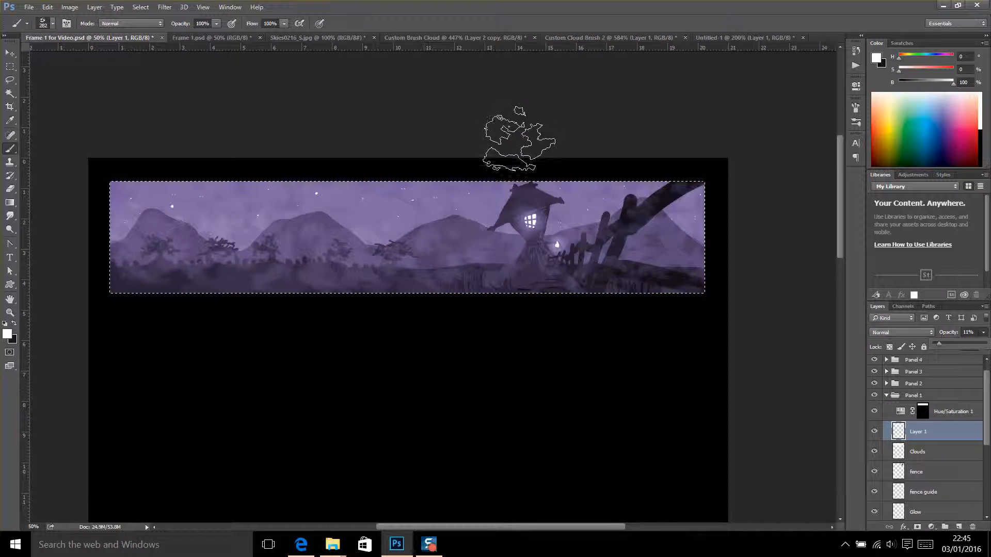
Select the Clouds layer and look through the brush presets for foliage and texture brushes.
{"action": "left_click", "coordinate": [941, 453]}
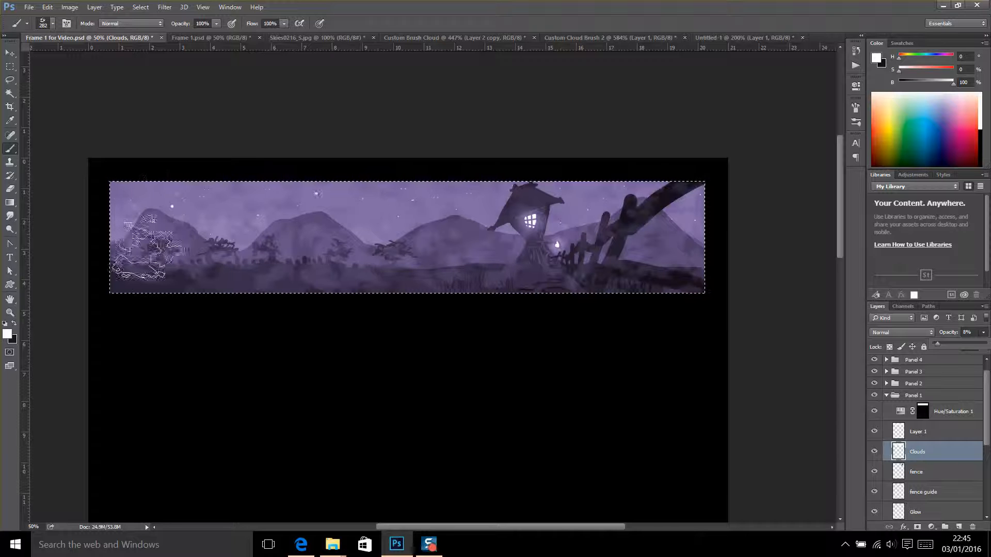
{"action": "left_click", "coordinate": [51, 24]}
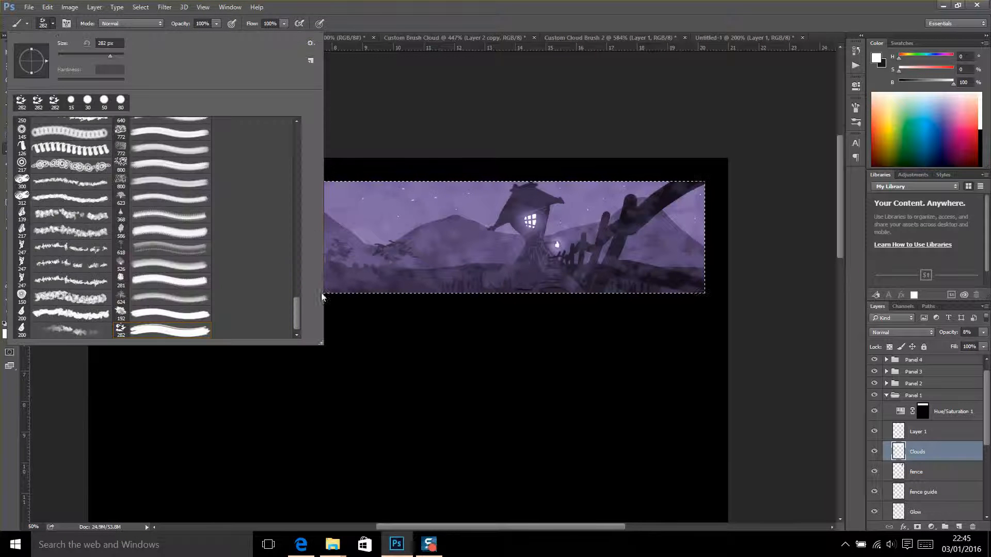
{"action": "left_click_drag", "start_coordinate": [295, 315], "coordinate": [295, 249]}
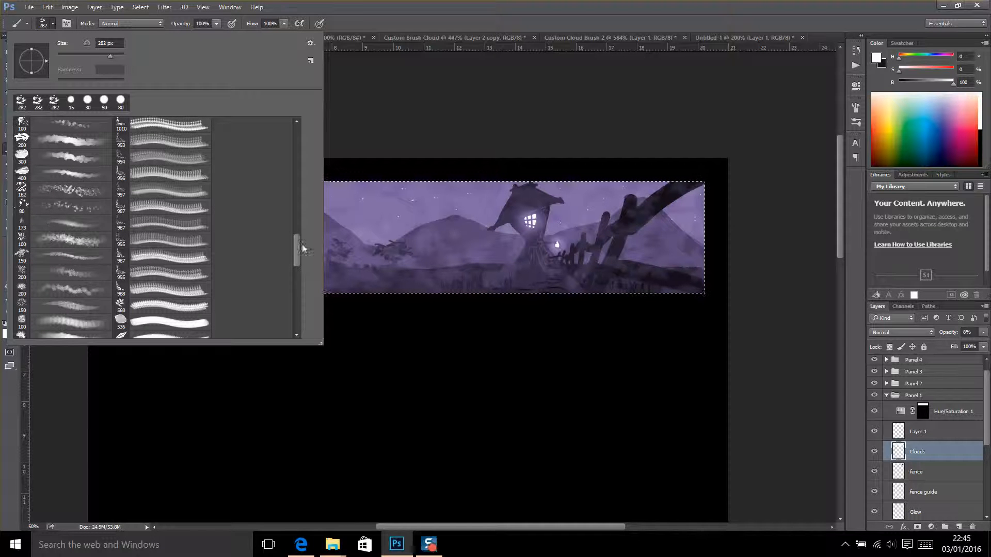
{"action": "left_click_drag", "start_coordinate": [295, 246], "coordinate": [298, 218]}
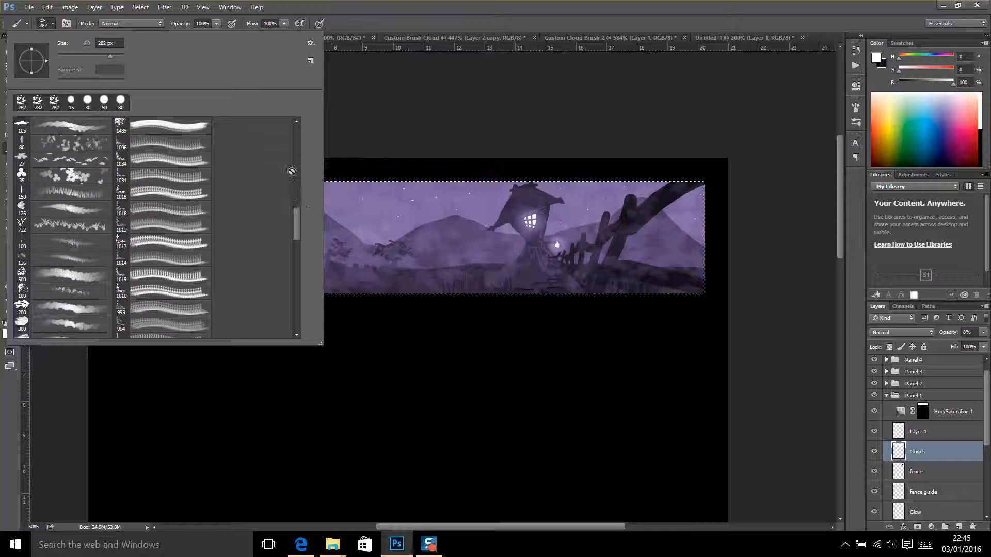
{"action": "mouse_move", "coordinate": [298, 222]}
{"action": "left_mouse_down"}
{"action": "mouse_move", "coordinate": [295, 116]}
{"action": "mouse_move", "coordinate": [287, 206]}
{"action": "left_mouse_up"}
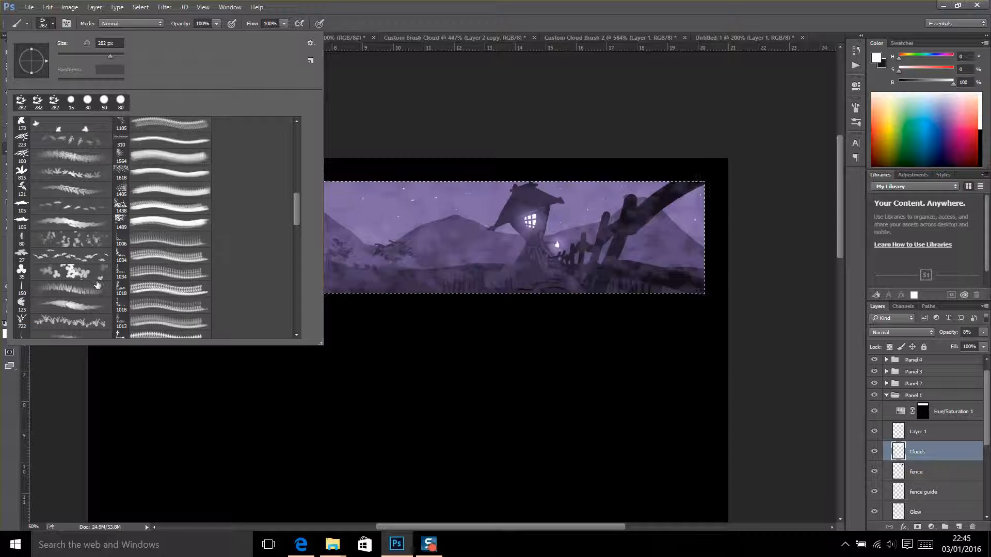
{"action": "left_click_drag", "start_coordinate": [296, 208], "coordinate": [291, 237]}
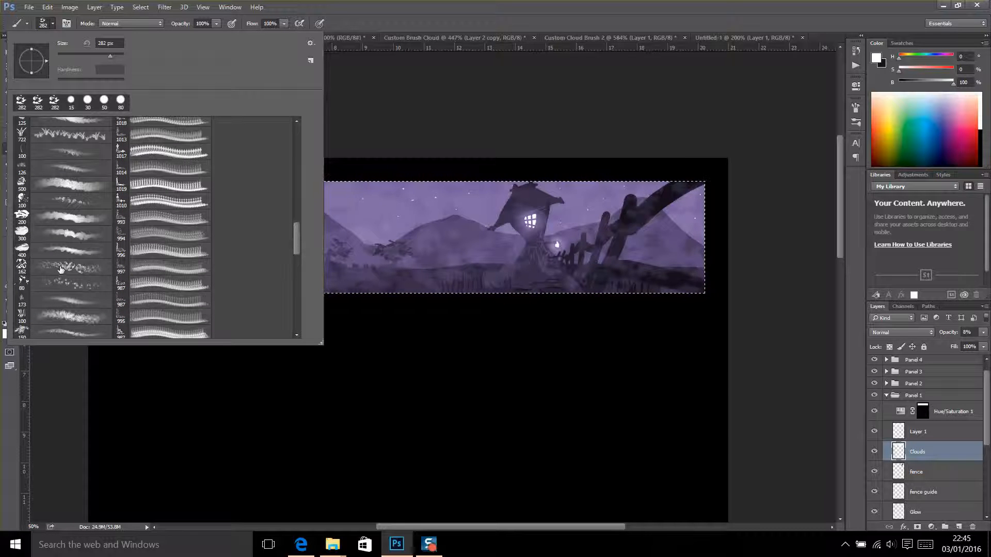
{"action": "left_click", "coordinate": [80, 291]}
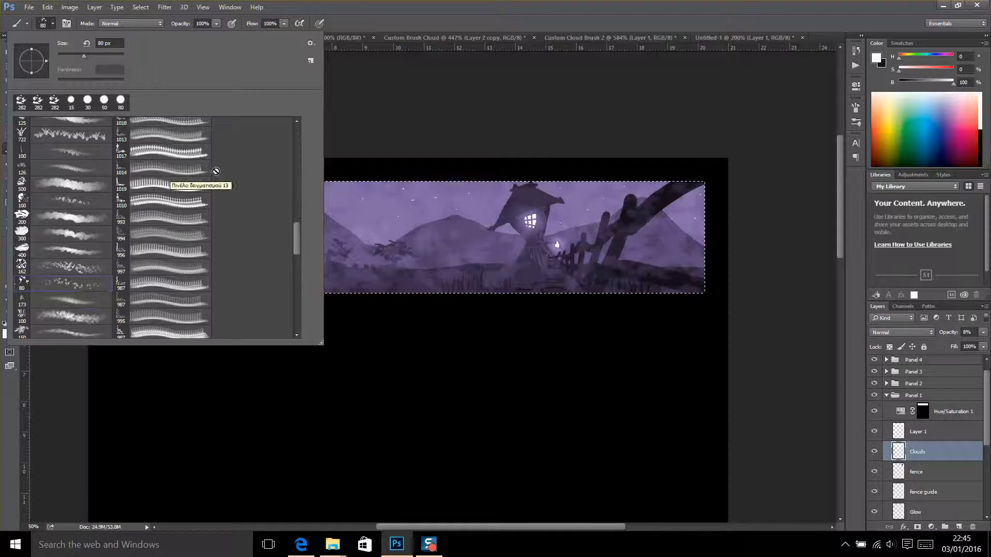
{"action": "left_click", "coordinate": [74, 313]}
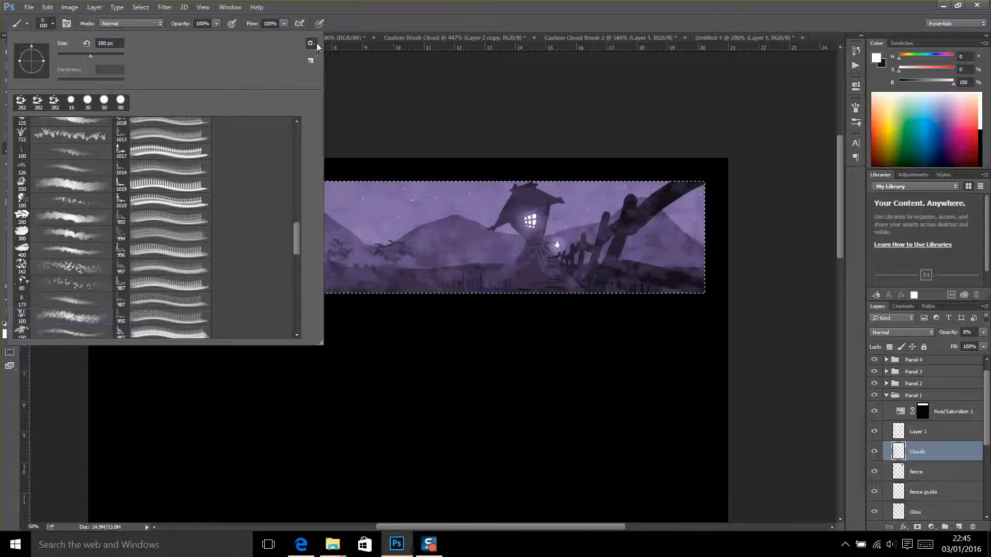
Show the brush presets as large thumbnails and choose the 800 px leafy branch brush.
{"action": "left_click", "coordinate": [316, 45]}
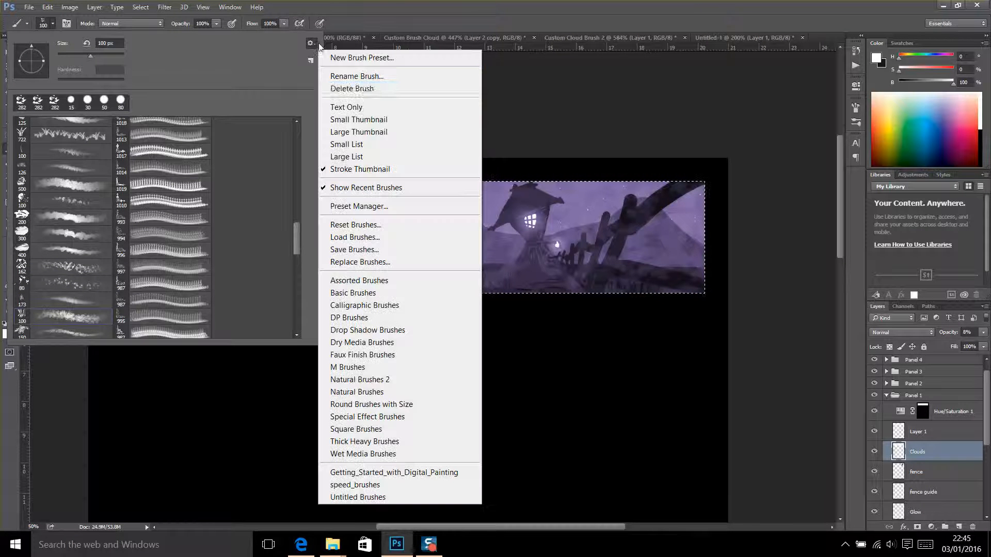
{"action": "left_click", "coordinate": [380, 133]}
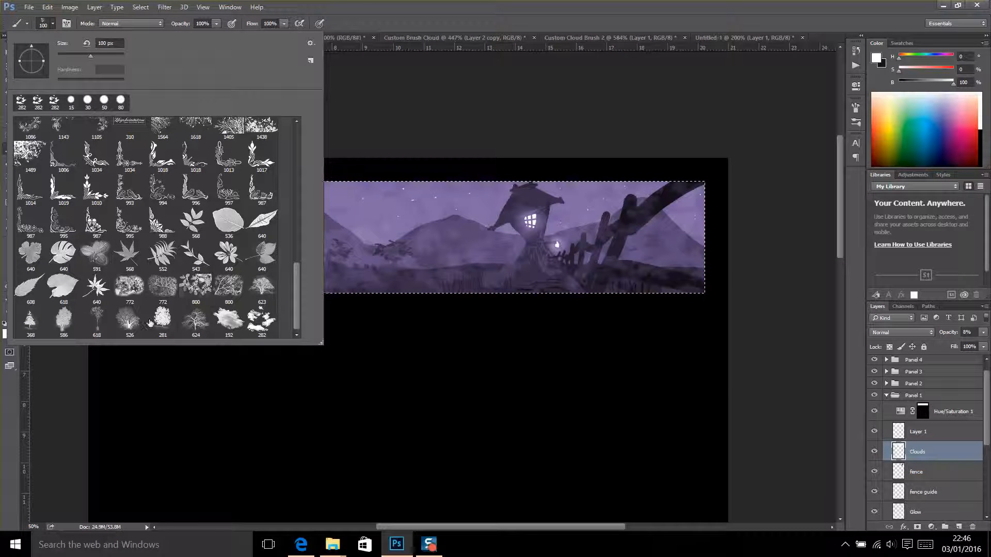
{"action": "left_click", "coordinate": [221, 289]}
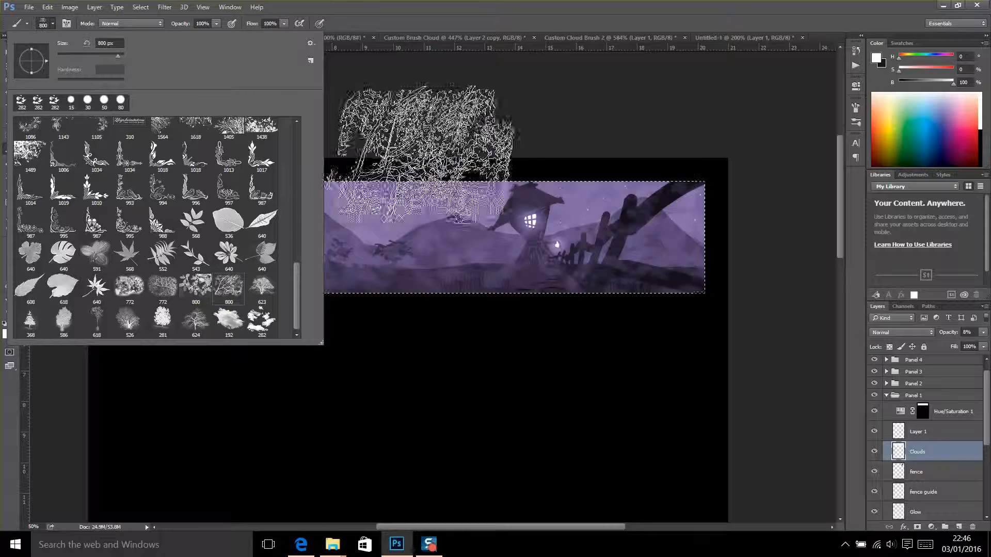
{"action": "left_click", "coordinate": [426, 98]}
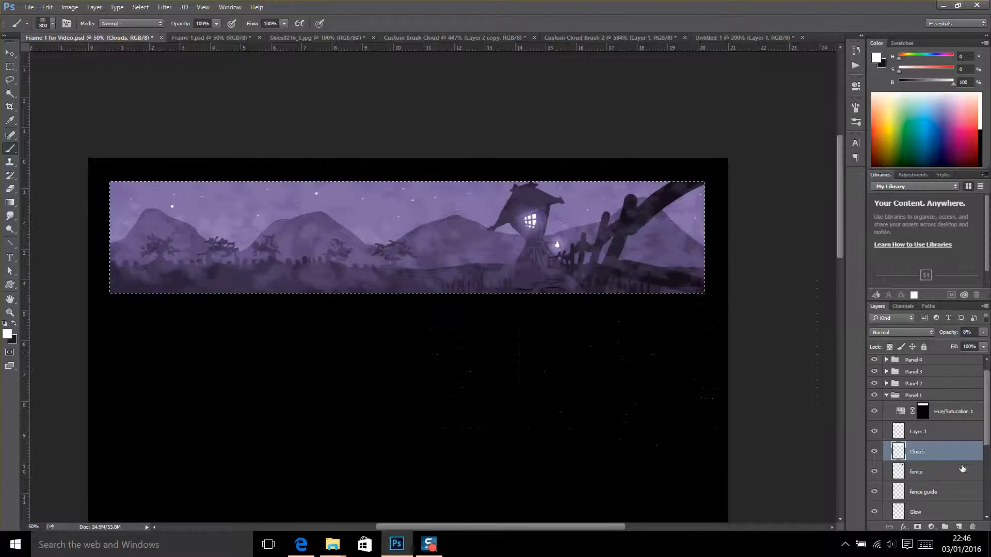
Clear the panel selection and add a new layer above Clouds for the branch brush, reduced to 80 px.
{"action": "left_click", "coordinate": [248, 256]}
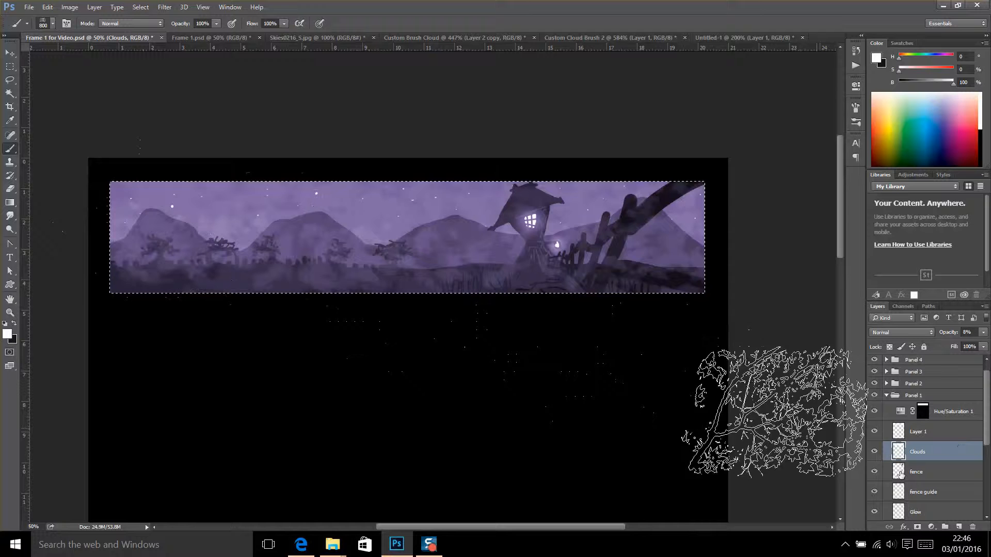
{"action": "key", "text": "ctrl+d"}
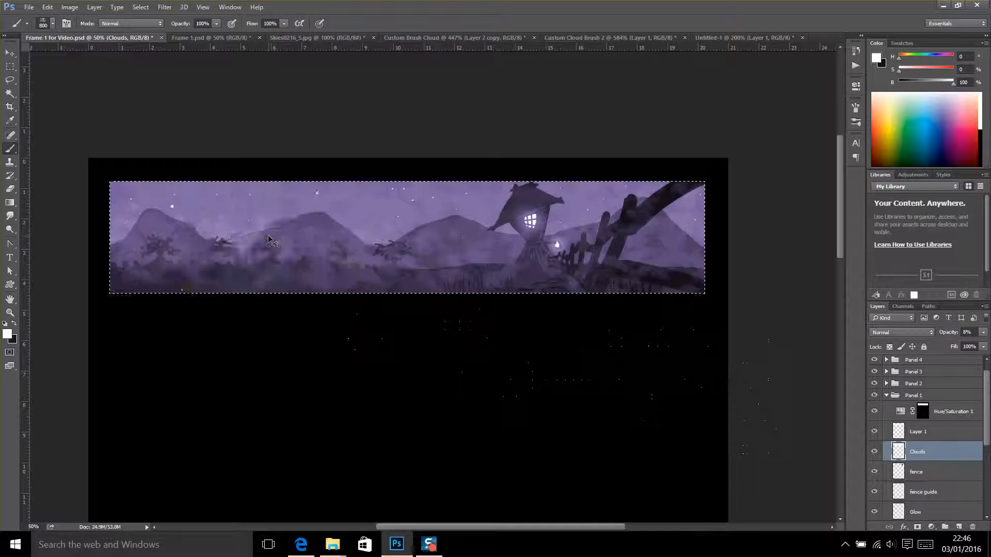
{"action": "key", "text": "ctrl+plus"}
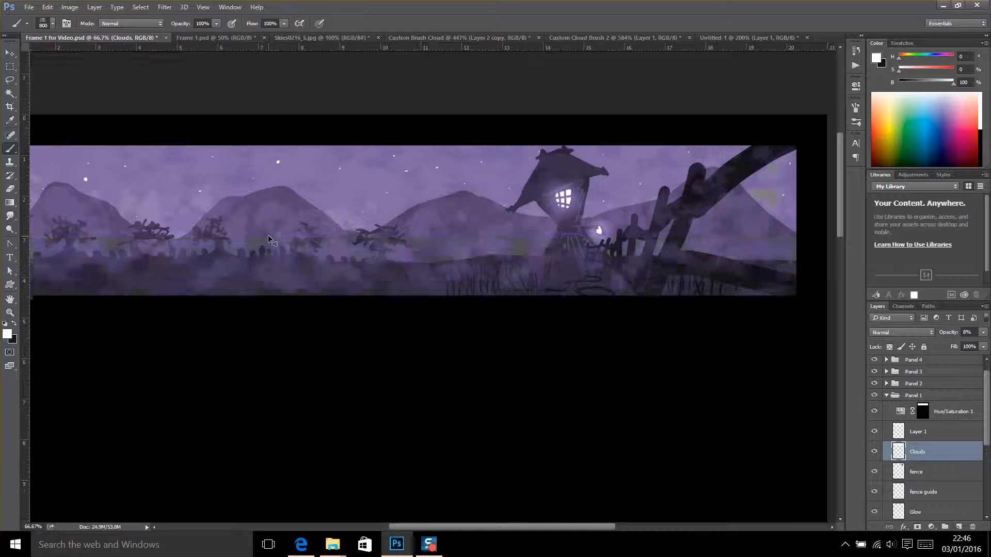
{"action": "key", "text": "ctrl+plus"}
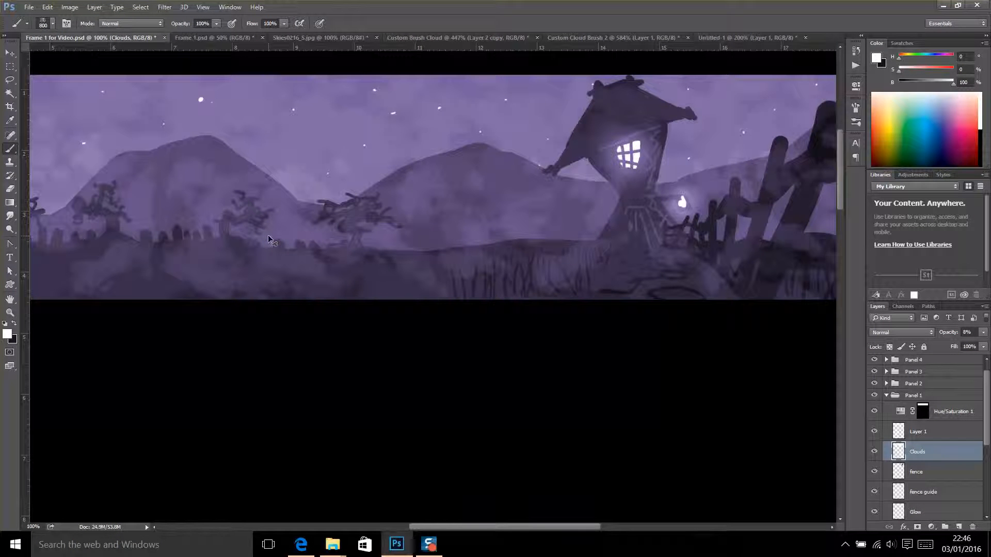
{"action": "key", "text": "ctrl+plus"}
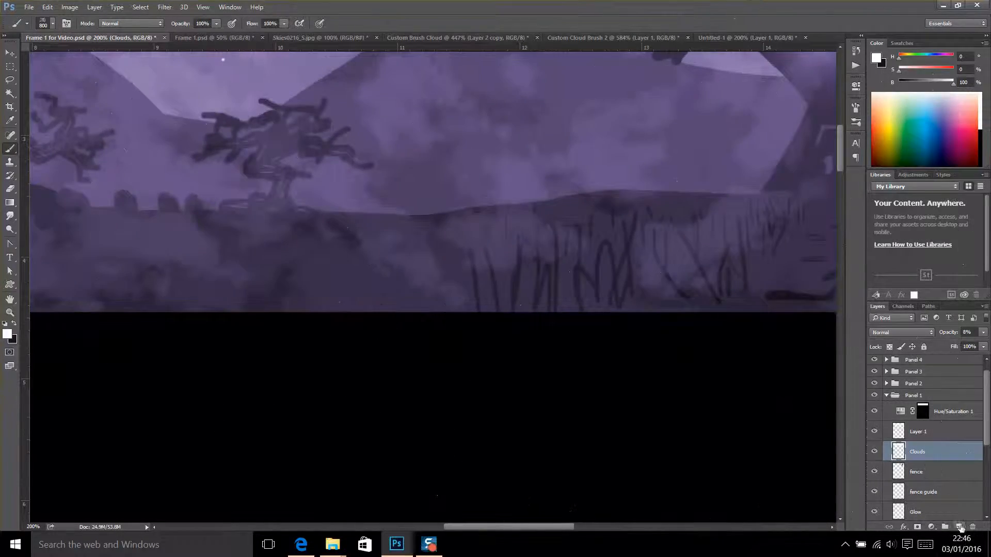
{"action": "left_click", "coordinate": [959, 527]}
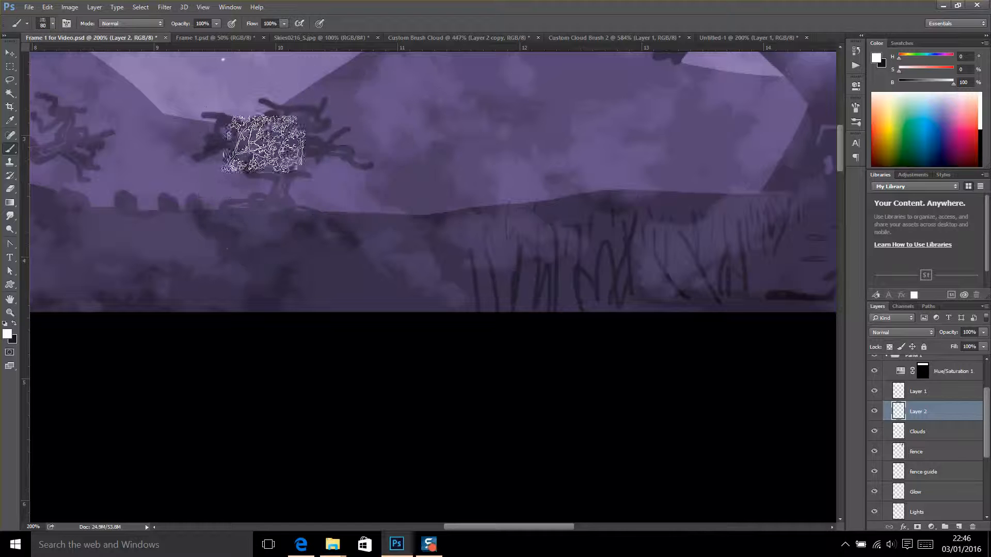
Try white branch-brush strokes over the bare tree left of the lantern house and undo them.
{"action": "mouse_move", "coordinate": [233, 145]}
{"action": "left_mouse_down"}
{"action": "mouse_move", "coordinate": [258, 160]}
{"action": "mouse_move", "coordinate": [309, 126]}
{"action": "mouse_move", "coordinate": [370, 169]}
{"action": "left_mouse_up"}
{"action": "key", "text": "ctrl+z"}
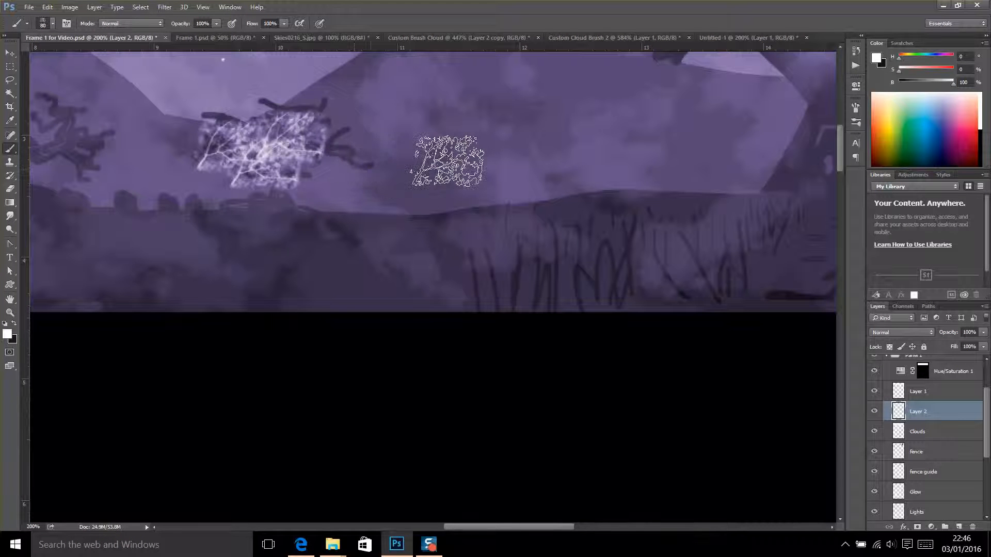
{"action": "key", "text": "ctrl+alt+z"}
{"action": "key", "text": "ctrl+alt+z"}
{"action": "key", "text": "ctrl+alt+z"}
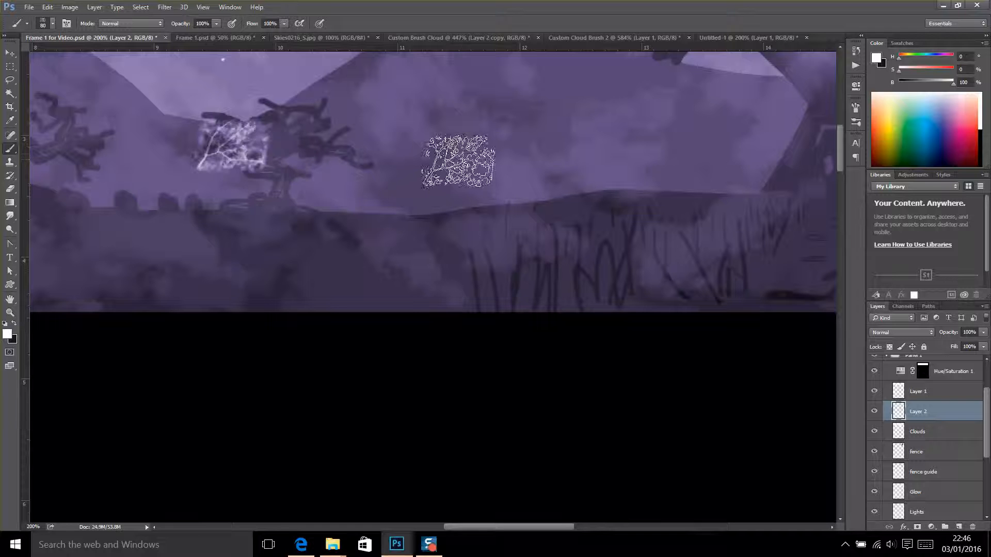
Enable Shape Dynamics for the branch brush and set Angle Jitter to 23%.
{"action": "left_click", "coordinate": [857, 110]}
{"action": "left_click", "coordinate": [665, 148]}
{"action": "left_click", "coordinate": [665, 138]}
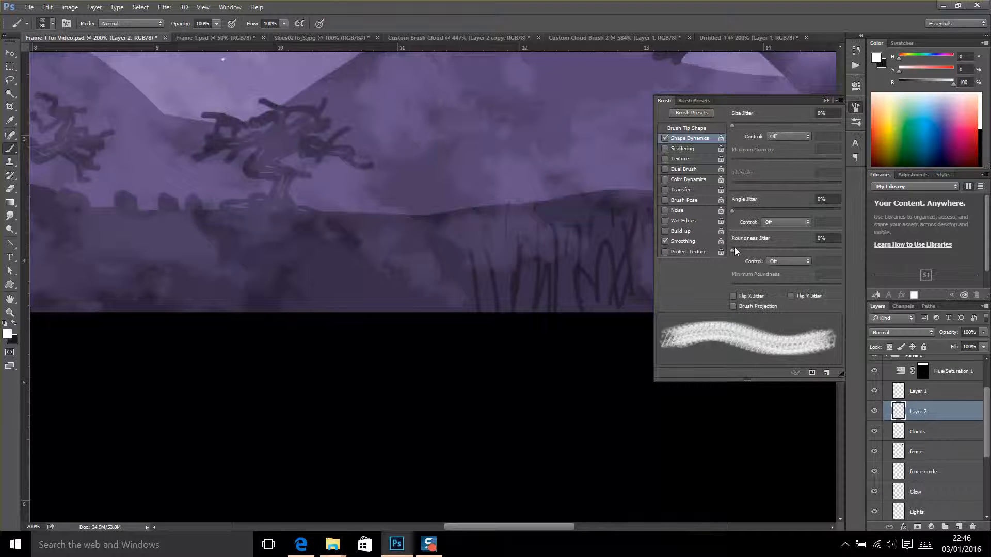
{"action": "left_click_drag", "start_coordinate": [745, 212], "coordinate": [757, 210]}
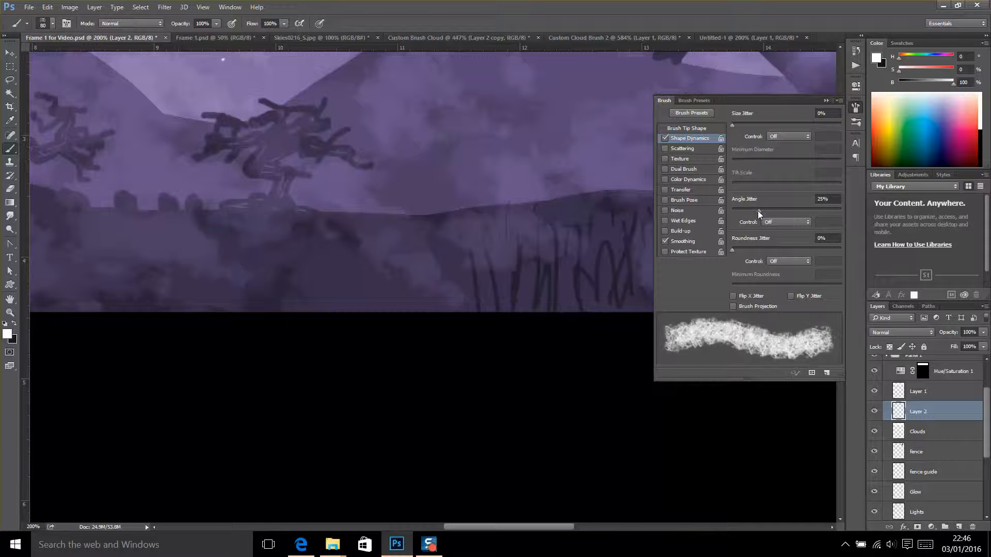
Undo a white test stroke, swap to the dark foreground color and paint foliage over the tree's crown.
{"action": "left_click_drag", "start_coordinate": [277, 131], "coordinate": [271, 144]}
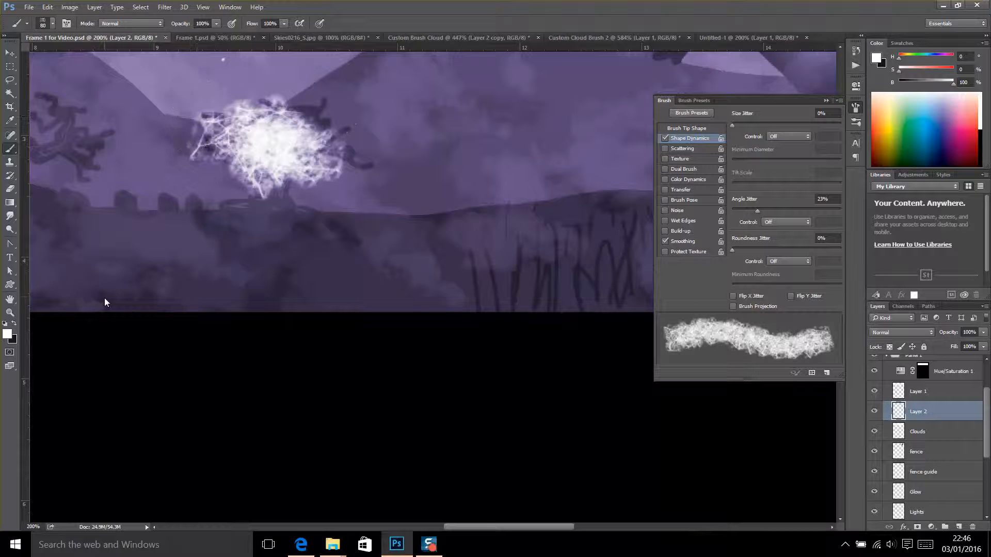
{"action": "key", "text": "ctrl+z"}
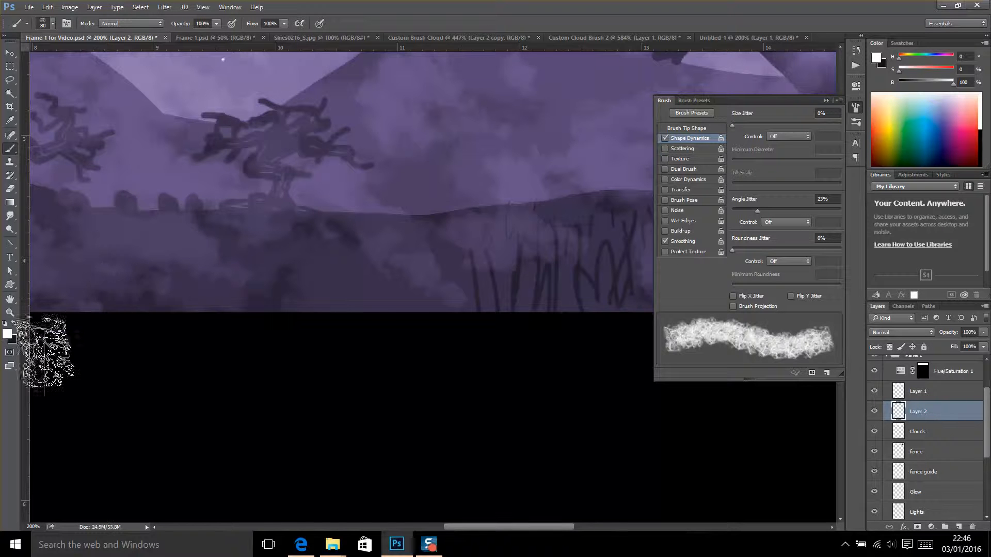
{"action": "left_click", "coordinate": [14, 324]}
{"action": "left_click", "coordinate": [222, 131]}
{"action": "left_click_drag", "start_coordinate": [302, 132], "coordinate": [362, 136]}
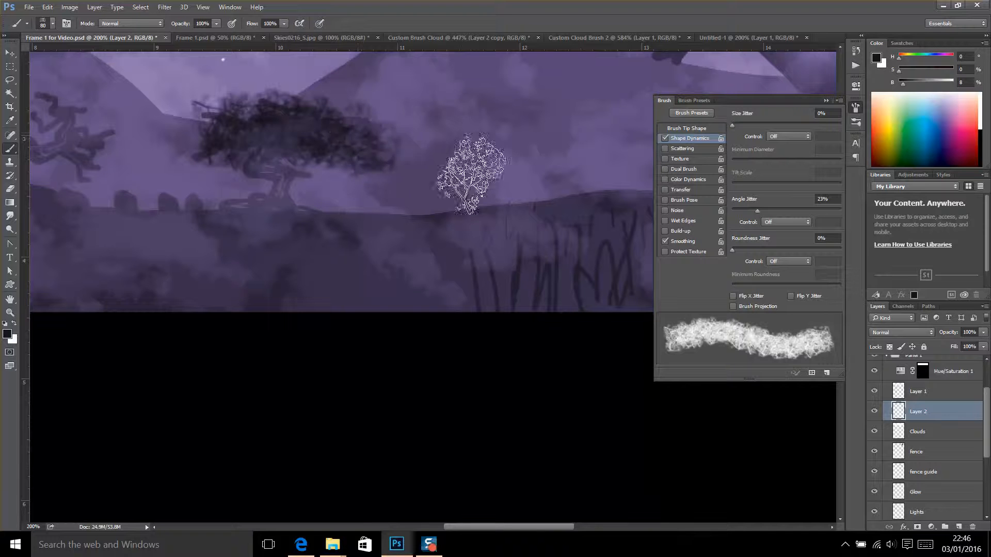
{"action": "left_click_drag", "start_coordinate": [199, 129], "coordinate": [223, 124]}
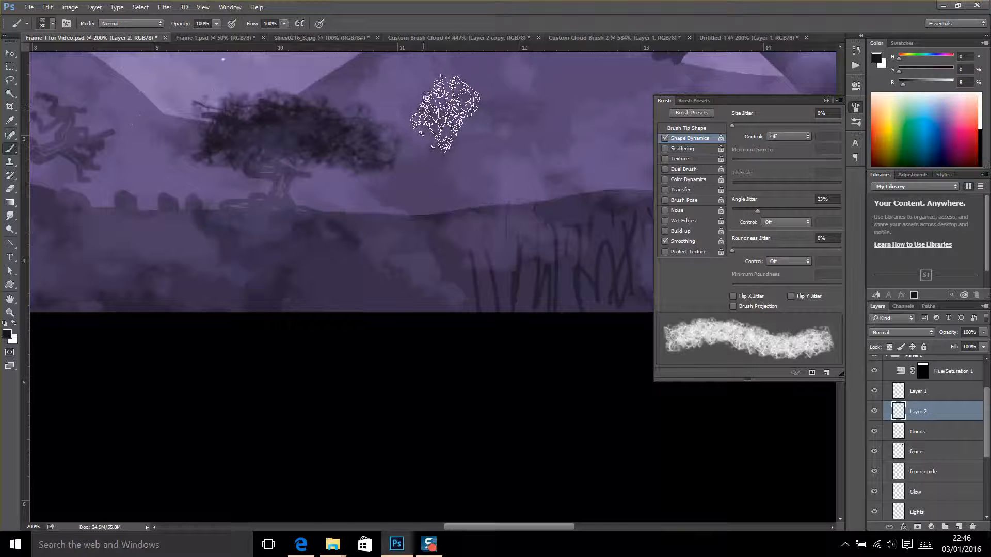
Lower the foliage layer's opacity to 55%.
{"action": "left_click", "coordinate": [982, 333]}
{"action": "left_click_drag", "start_coordinate": [963, 344], "coordinate": [960, 344]}
{"action": "left_click", "coordinate": [252, 122]}
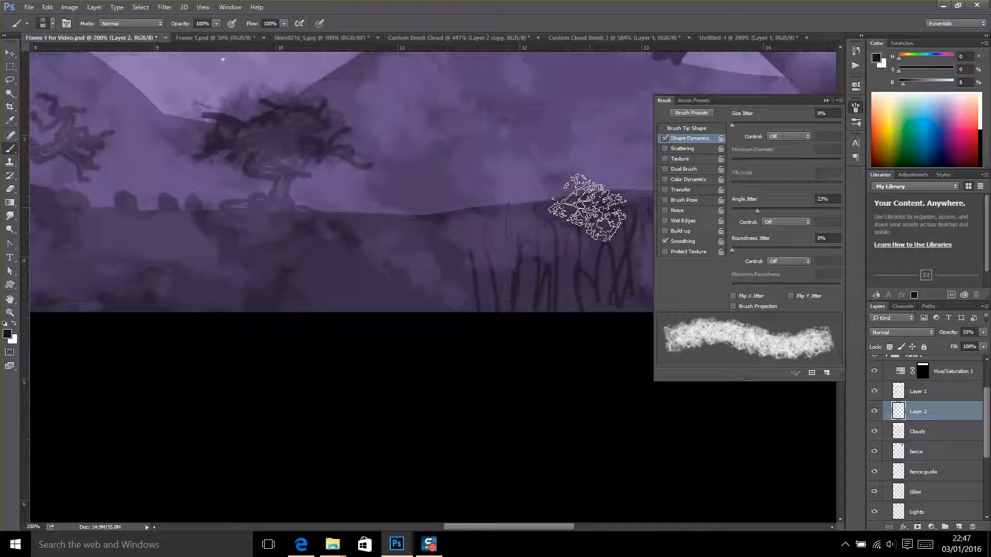
Close the brush settings, switch to Frame 1.psd and show the Clouds 1 and Clouds 2 layers in the Panel 1 group.
{"action": "left_click", "coordinate": [826, 101]}
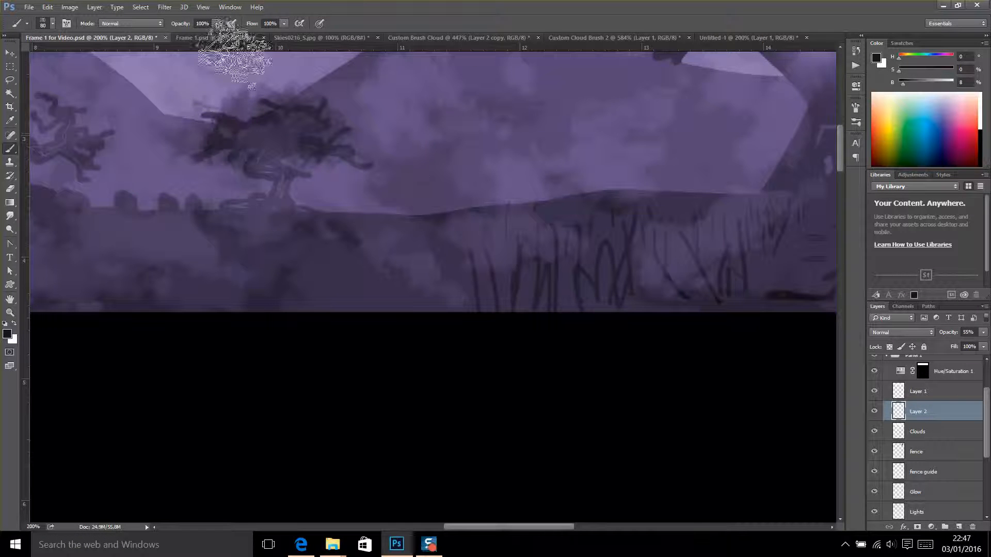
{"action": "left_click", "coordinate": [218, 37]}
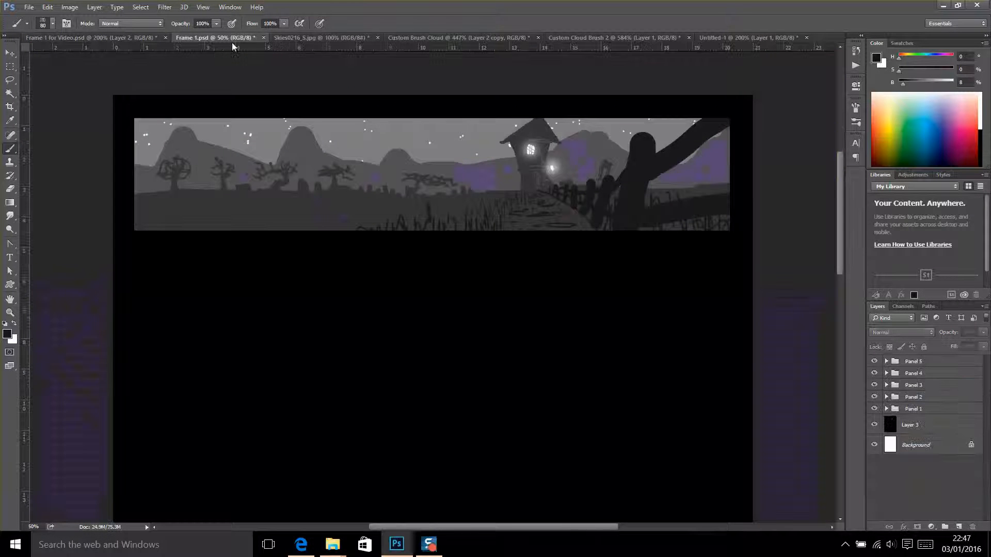
{"action": "left_click", "coordinate": [886, 409]}
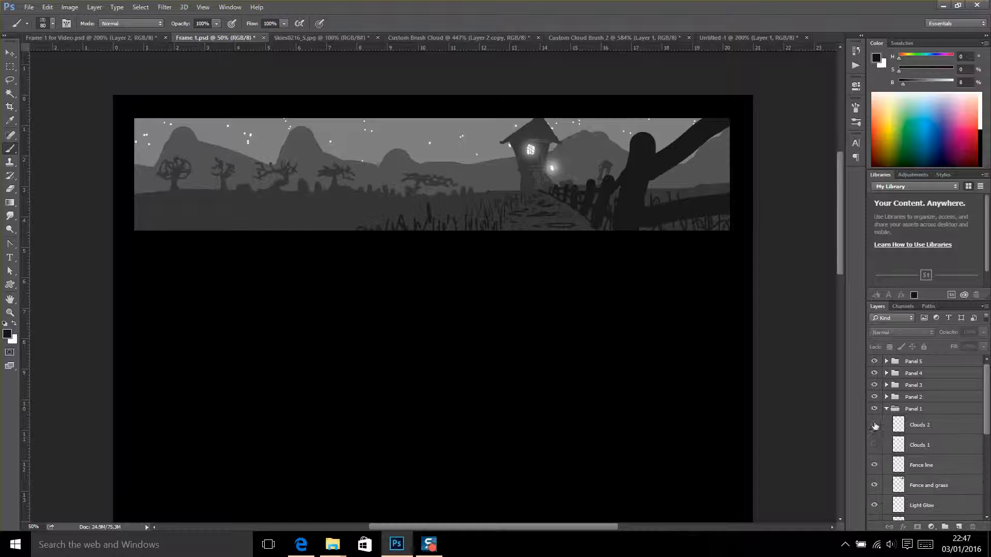
{"action": "left_click_drag", "start_coordinate": [875, 443], "coordinate": [875, 424]}
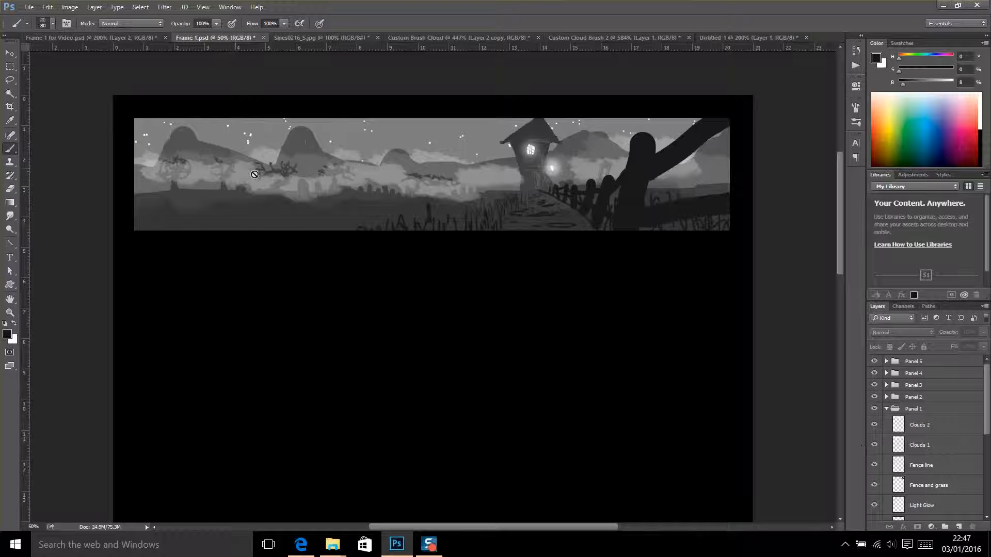
Set the opacity of Clouds 2 to 11% and Clouds 1 to 9%, and return to Frame 1 for Video.psd.
{"action": "left_click", "coordinate": [949, 428]}
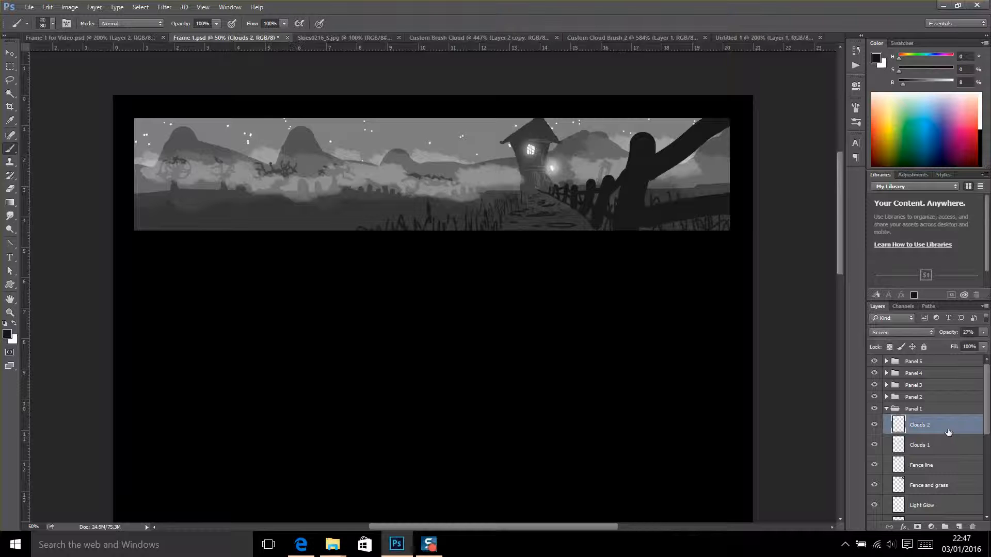
{"action": "left_click", "coordinate": [983, 334]}
{"action": "left_click_drag", "start_coordinate": [938, 343], "coordinate": [938, 342]}
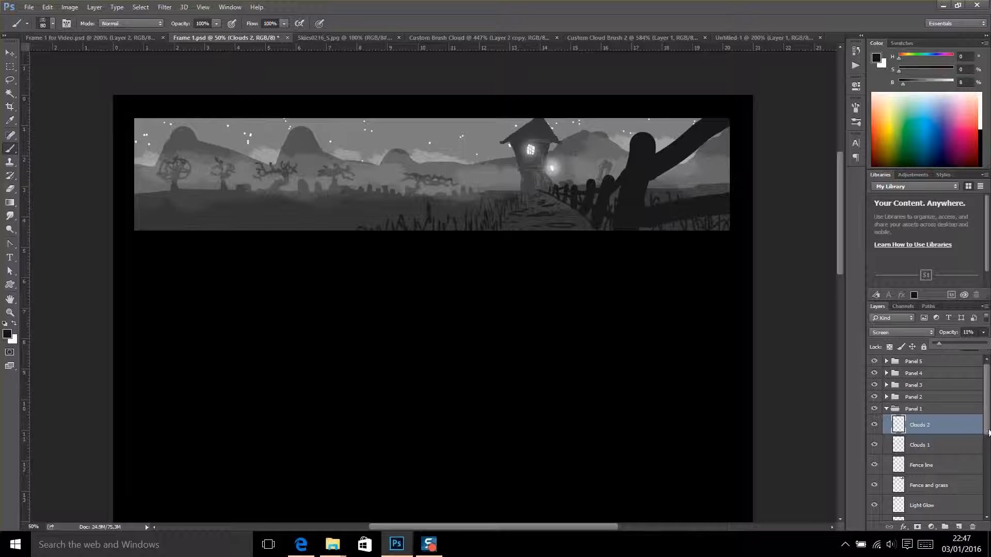
{"action": "left_click", "coordinate": [954, 442]}
{"action": "left_click", "coordinate": [954, 445]}
{"action": "left_click", "coordinate": [983, 333]}
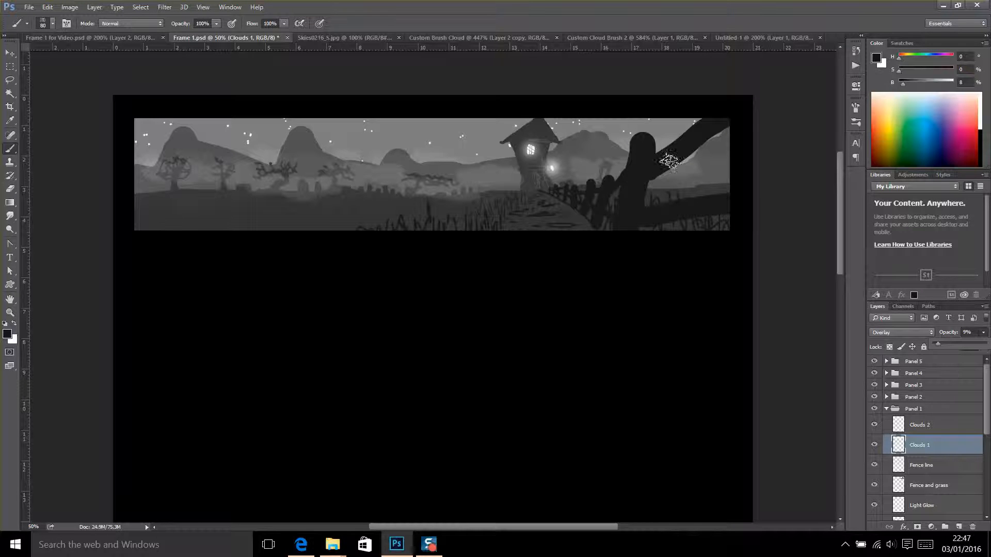
{"action": "left_click", "coordinate": [123, 41]}
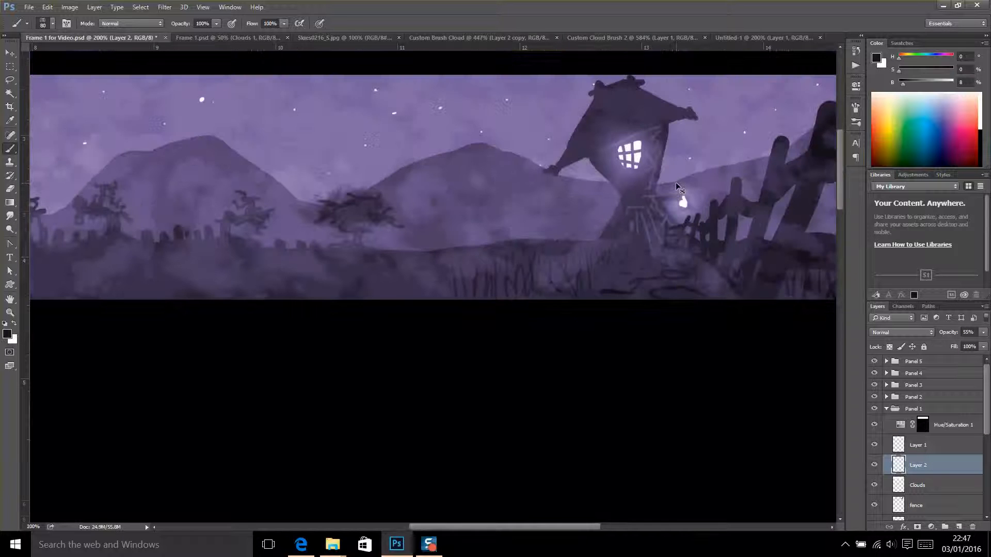
Load the fence layer's outline as a selection and add a layer mask from it to Layer 2.
{"action": "key", "text": "ctrl+minus"}
{"action": "key", "text": "ctrl+minus"}
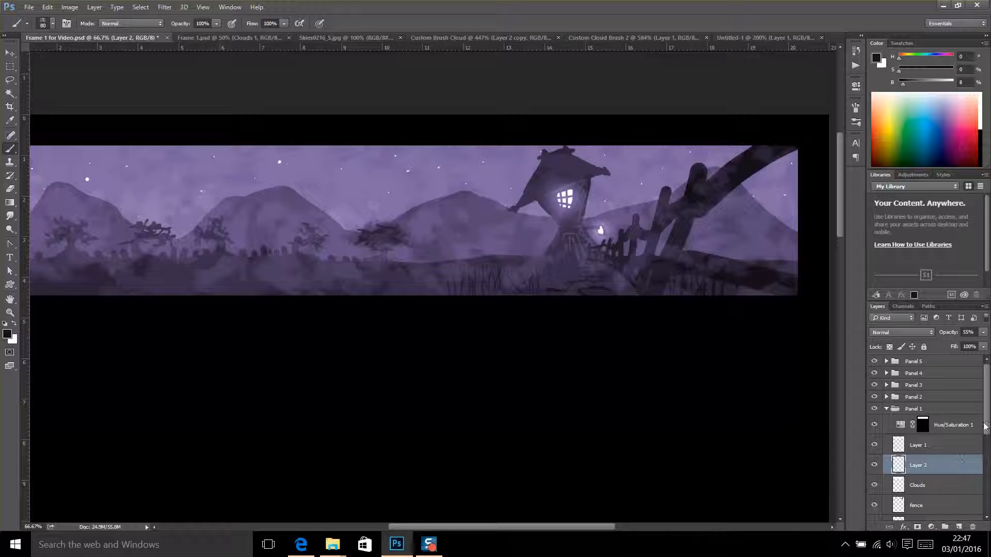
{"action": "scroll", "coordinate": [929, 429], "scroll_direction": "down", "scroll_amount": 3}
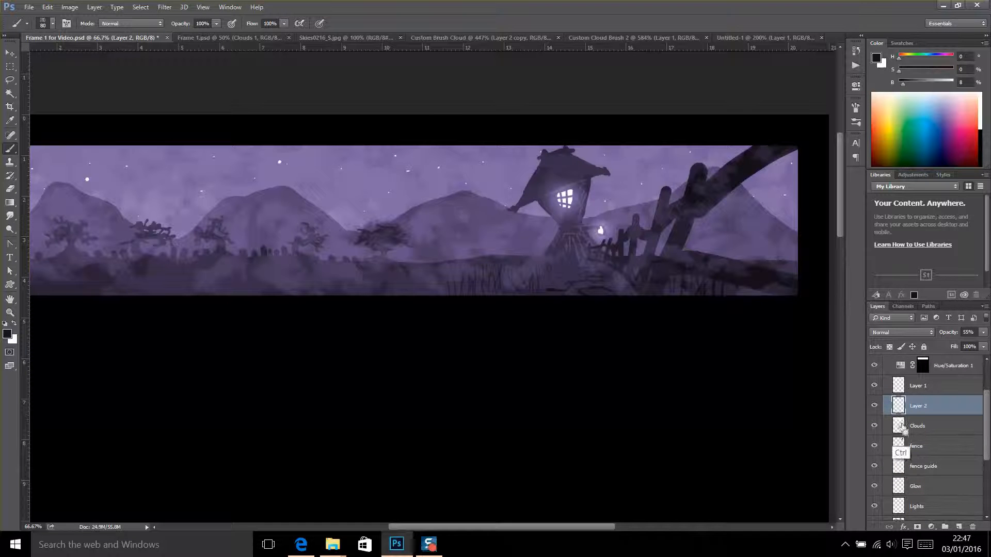
{"action": "left_click", "coordinate": [898, 460], "text": "ctrl"}
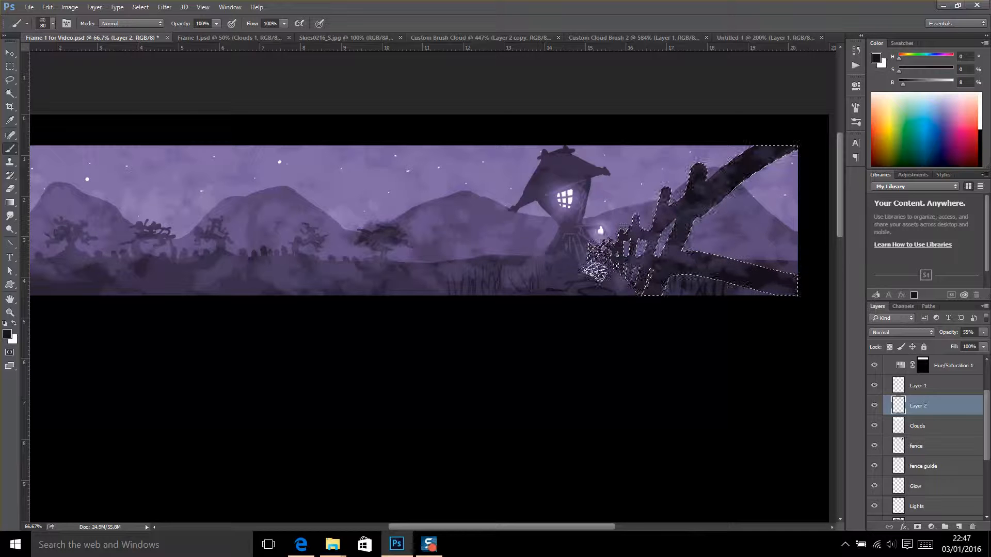
{"action": "left_click", "coordinate": [917, 527]}
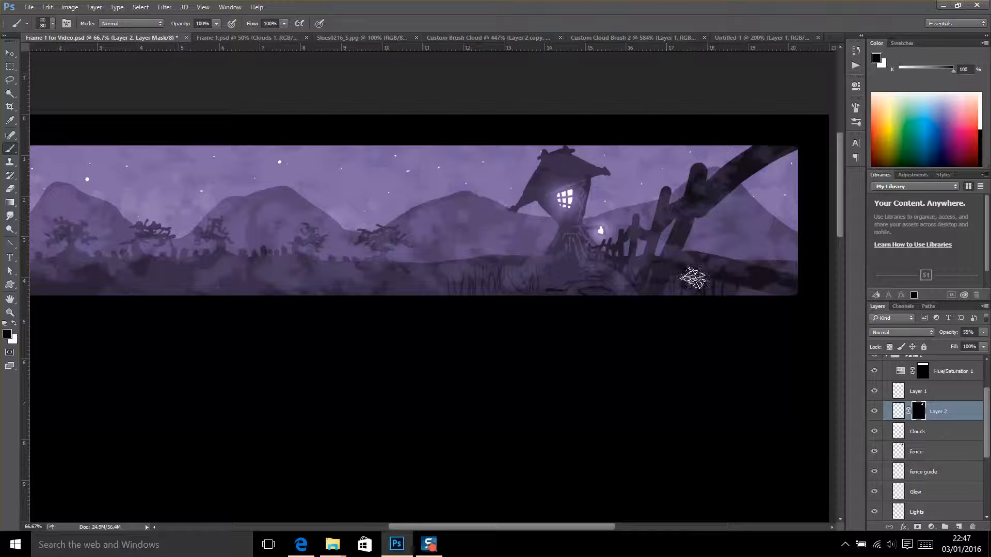
Target Layer 2's mask and swap the foreground color to white for the Brush.
{"action": "double_click", "coordinate": [920, 412]}
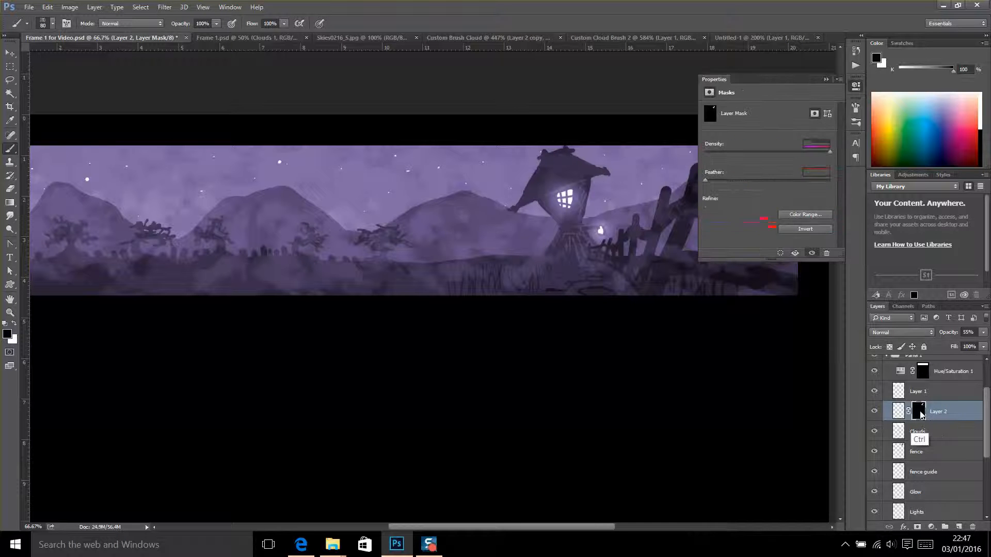
{"action": "left_click", "coordinate": [832, 79]}
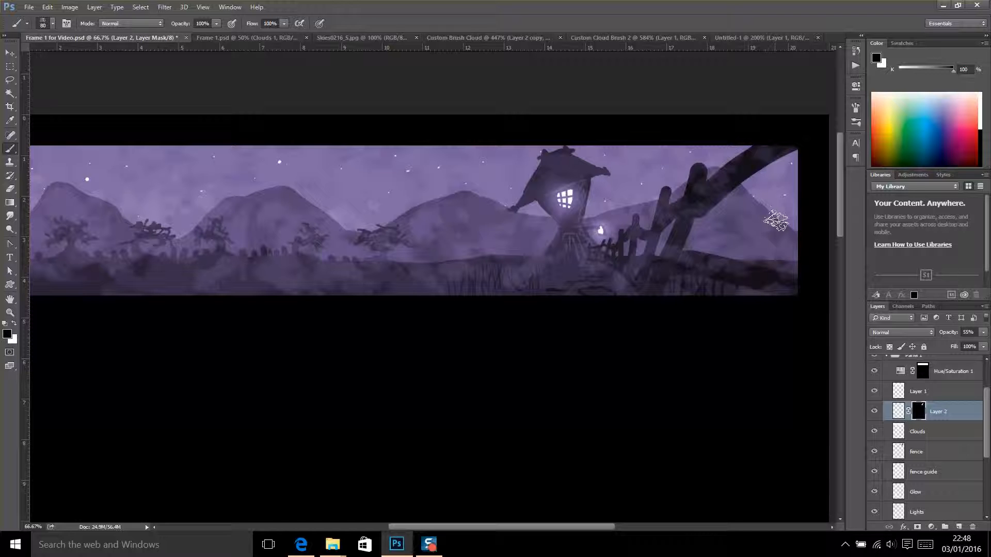
{"action": "scroll", "coordinate": [987, 406], "scroll_direction": "up", "scroll_amount": 2}
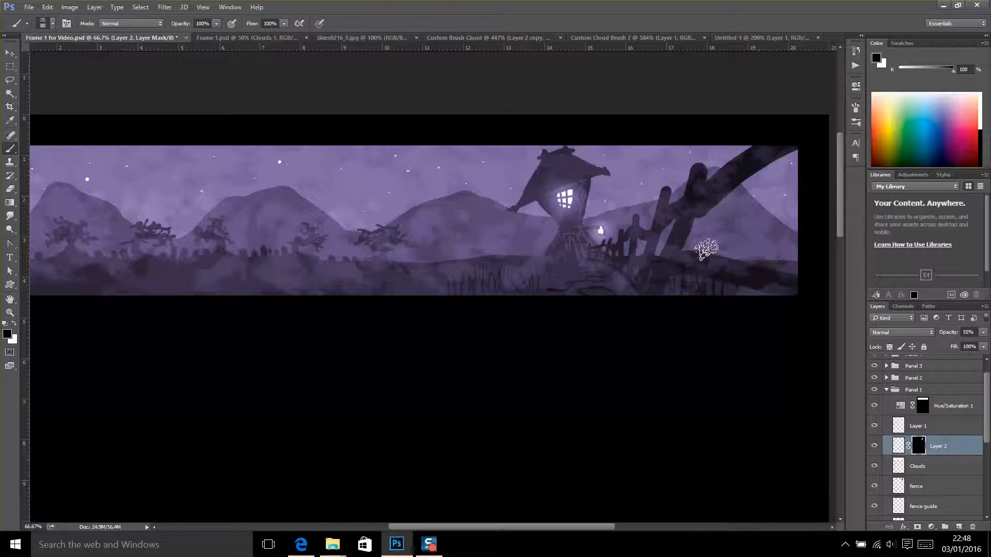
{"action": "key", "text": "z"}
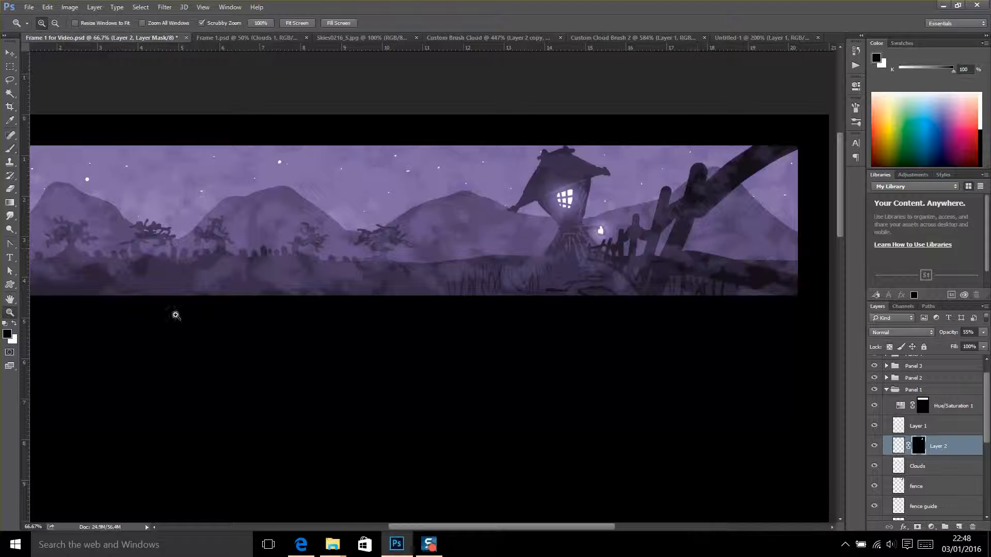
{"action": "left_click", "coordinate": [14, 323]}
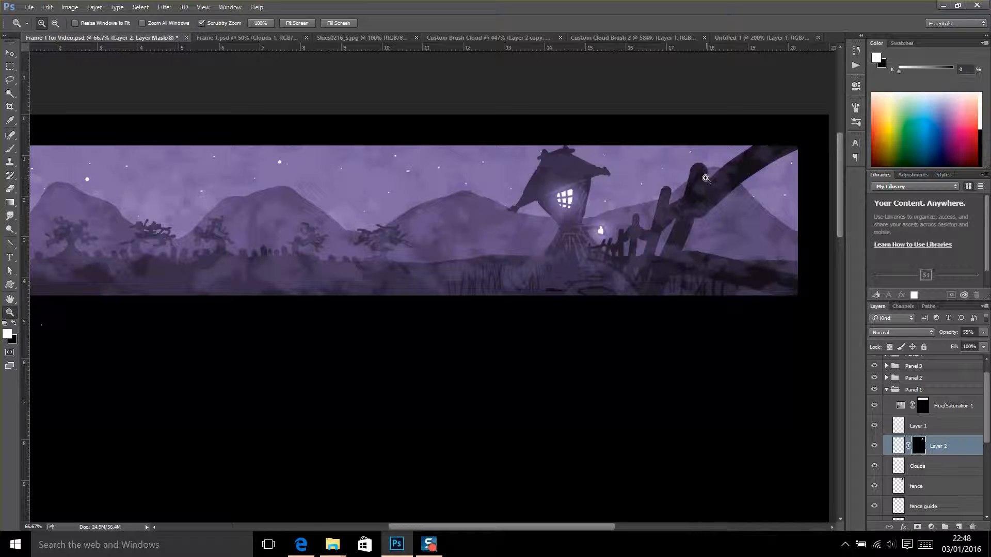
{"action": "left_click", "coordinate": [10, 148]}
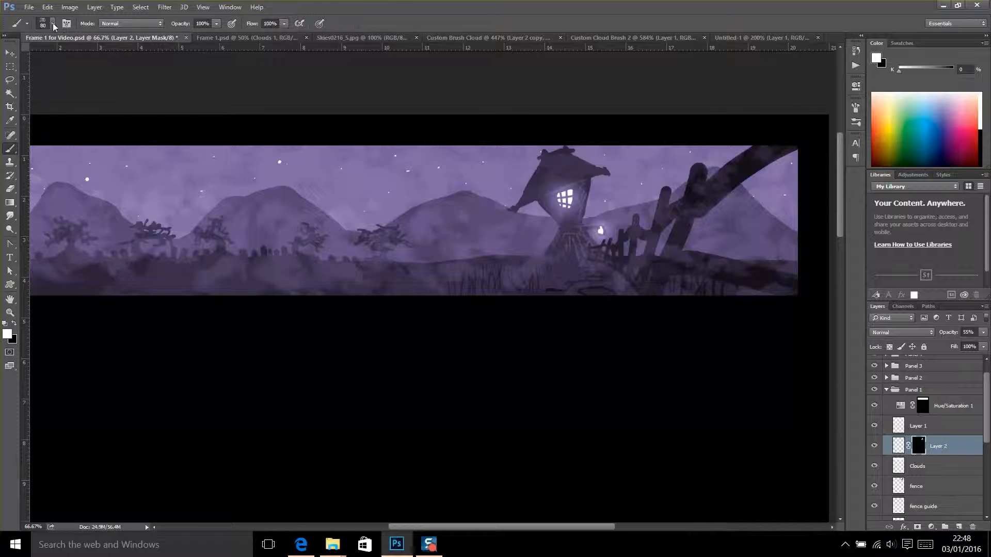
{"action": "double_click", "coordinate": [922, 446]}
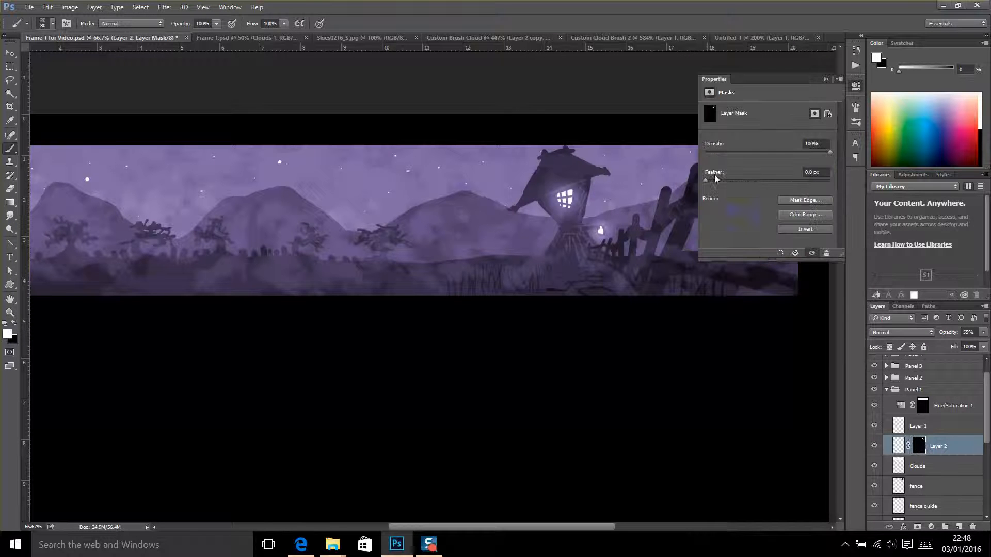
{"action": "left_click", "coordinate": [827, 80]}
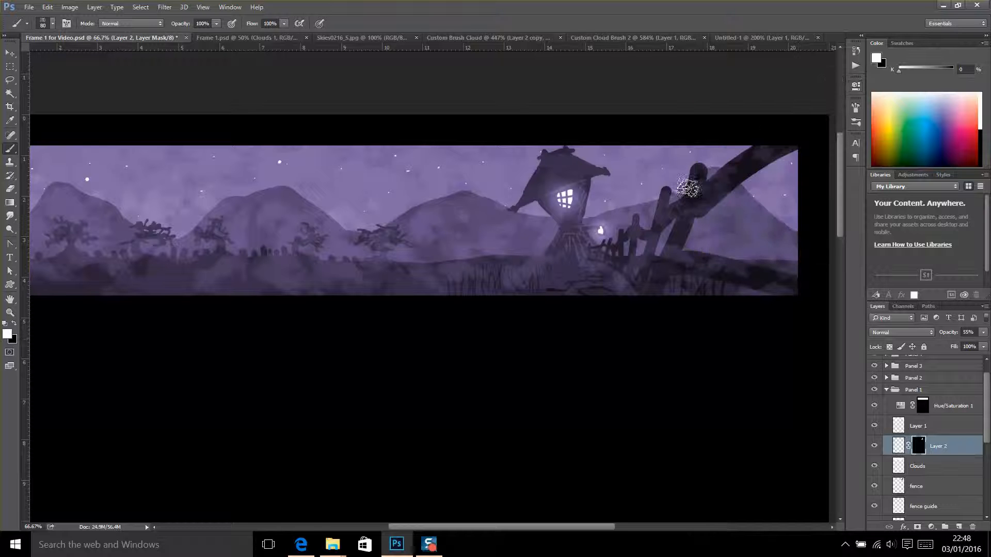
Replace the branch brush with a plain round brush at 20 px.
{"action": "left_click", "coordinate": [54, 25]}
{"action": "left_click_drag", "start_coordinate": [295, 283], "coordinate": [297, 137]}
{"action": "left_click", "coordinate": [26, 124]}
{"action": "left_click", "coordinate": [430, 84]}
Swap to black and paint over the upper fence beam on Layer 2's mask with a 60 px brush.
{"action": "double_click", "coordinate": [921, 447]}
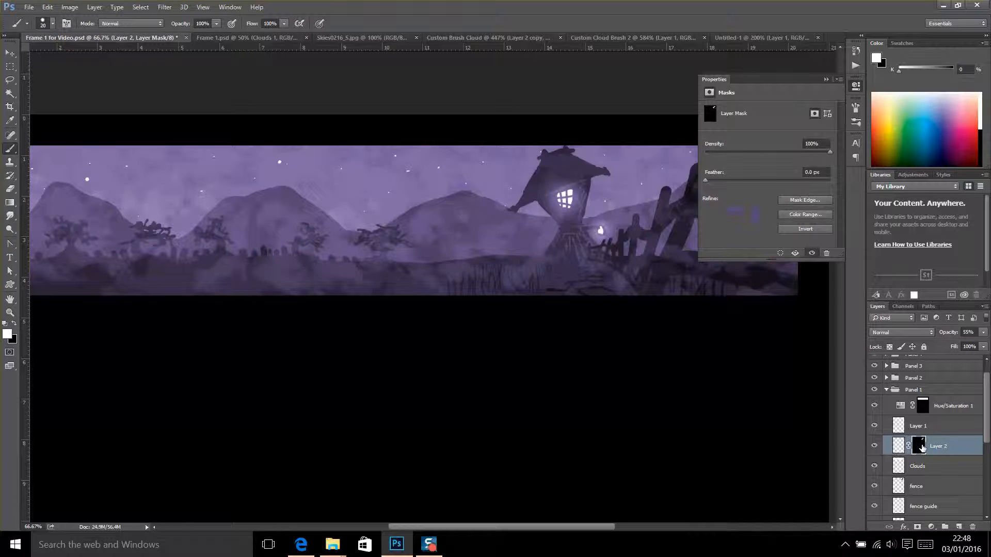
{"action": "left_click", "coordinate": [827, 79]}
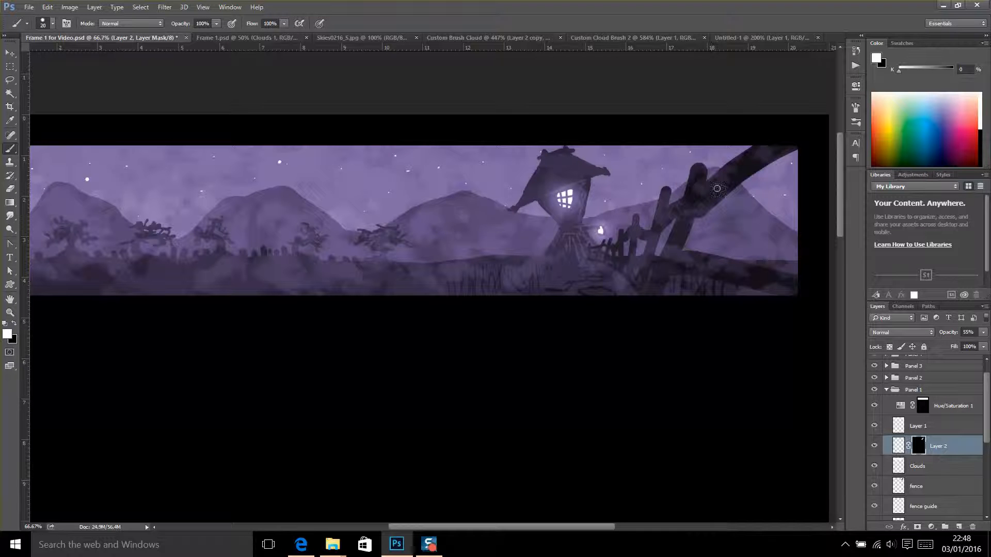
{"action": "left_click", "coordinate": [14, 325]}
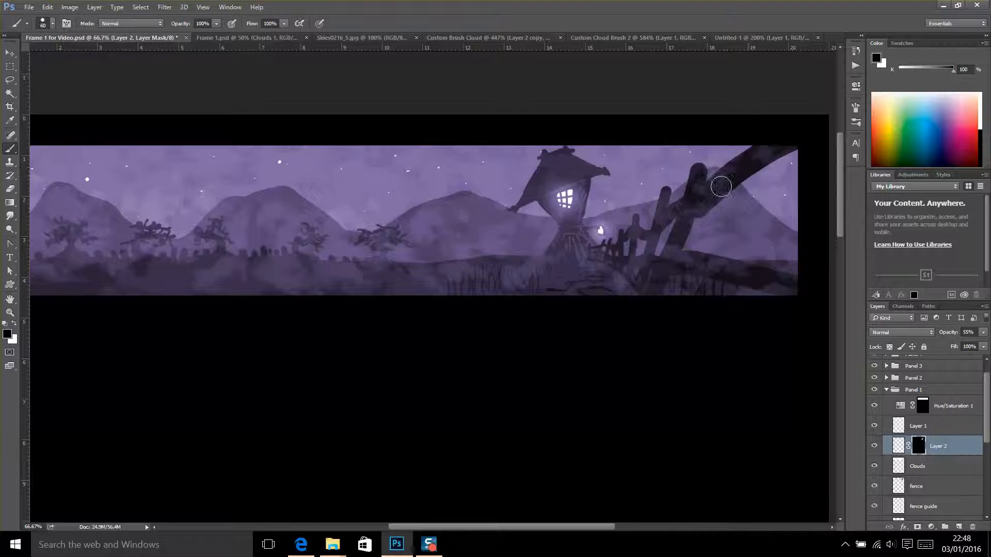
{"action": "left_click_drag", "start_coordinate": [760, 150], "coordinate": [781, 158]}
Add a white layer mask to Layer 1.
{"action": "left_click", "coordinate": [921, 428]}
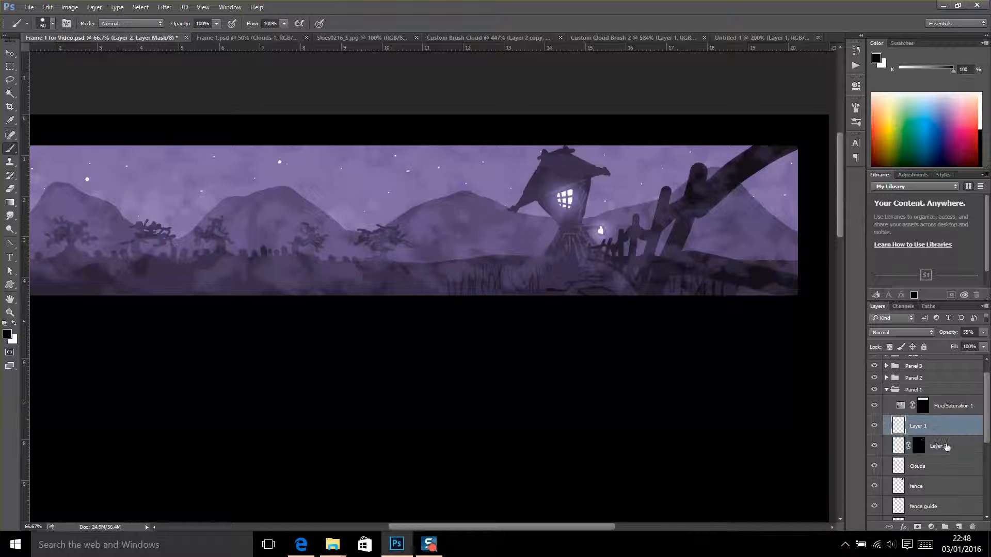
{"action": "left_click", "coordinate": [903, 528]}
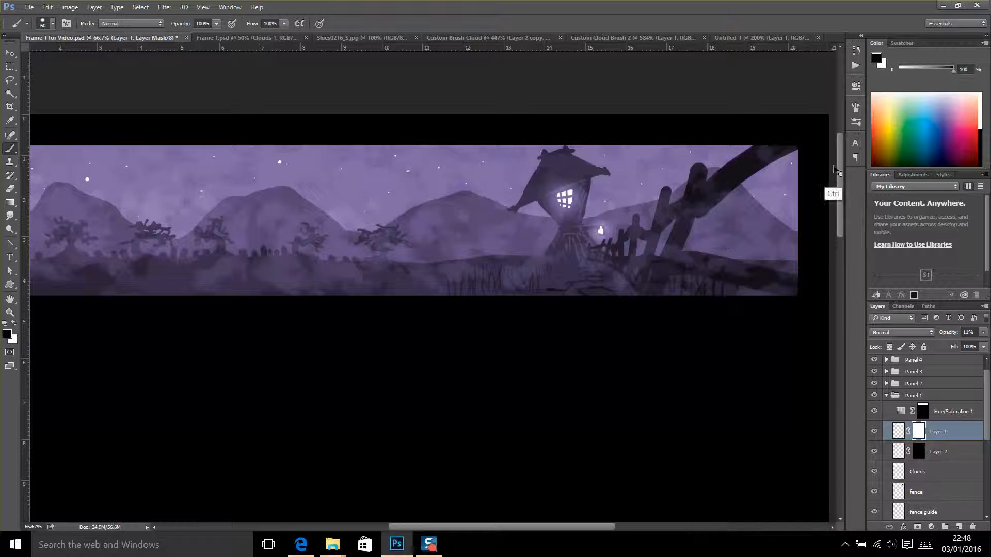
{"action": "left_click_drag", "start_coordinate": [988, 405], "coordinate": [980, 460]}
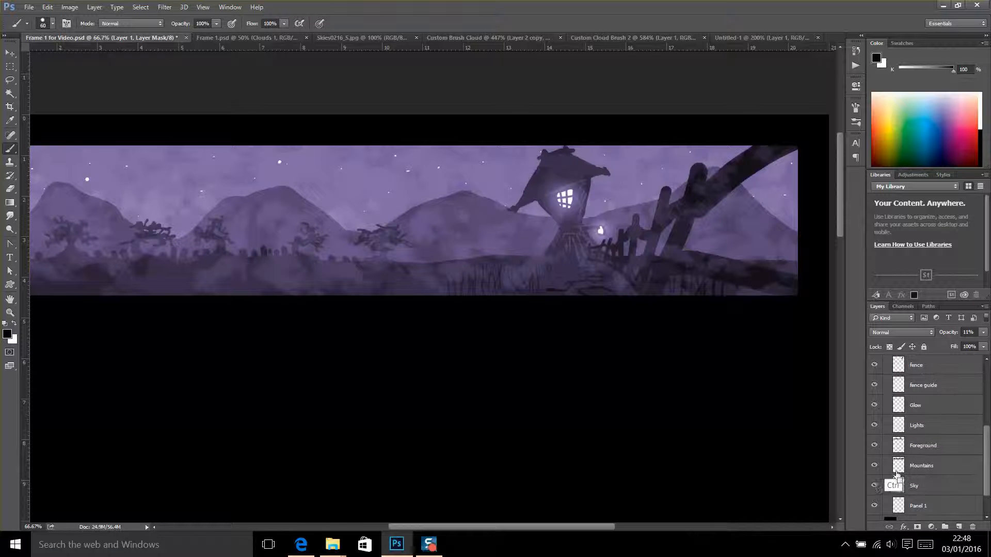
{"action": "scroll", "coordinate": [984, 464], "scroll_direction": "up", "scroll_amount": 5}
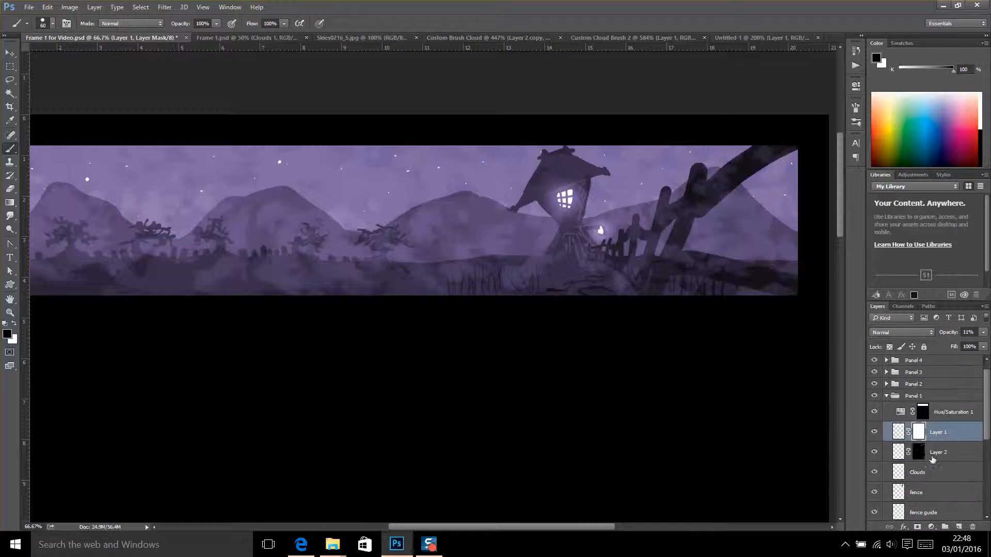
Delete Layer 2's mask without applying it and reselect Layer 1.
{"action": "left_click_drag", "start_coordinate": [935, 466], "coordinate": [973, 527]}
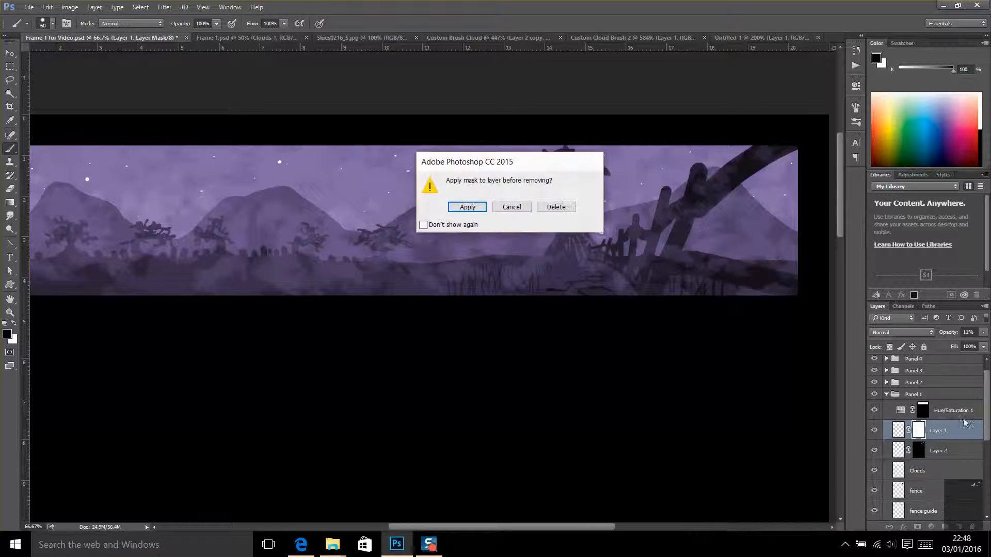
{"action": "left_click", "coordinate": [551, 209]}
{"action": "left_click", "coordinate": [922, 459]}
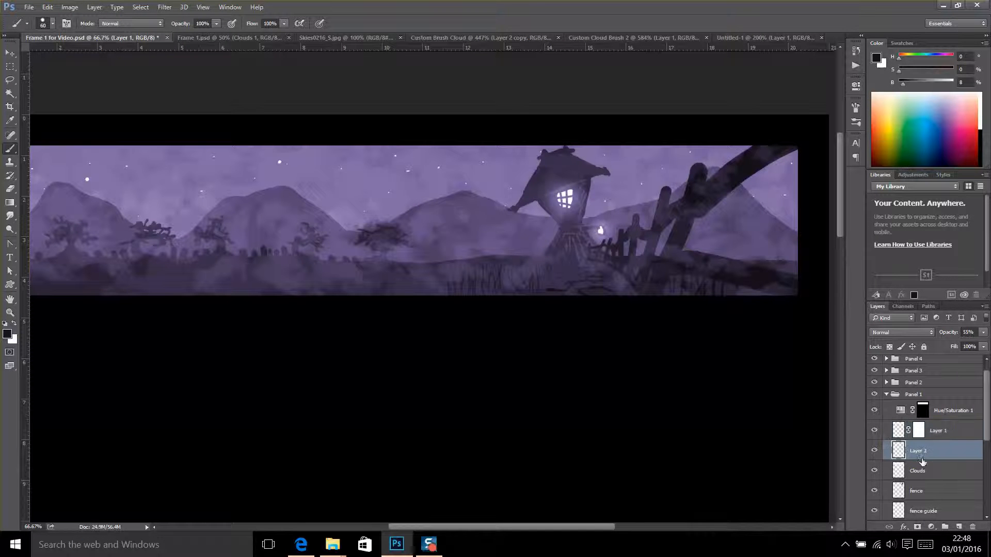
{"action": "left_click", "coordinate": [939, 434]}
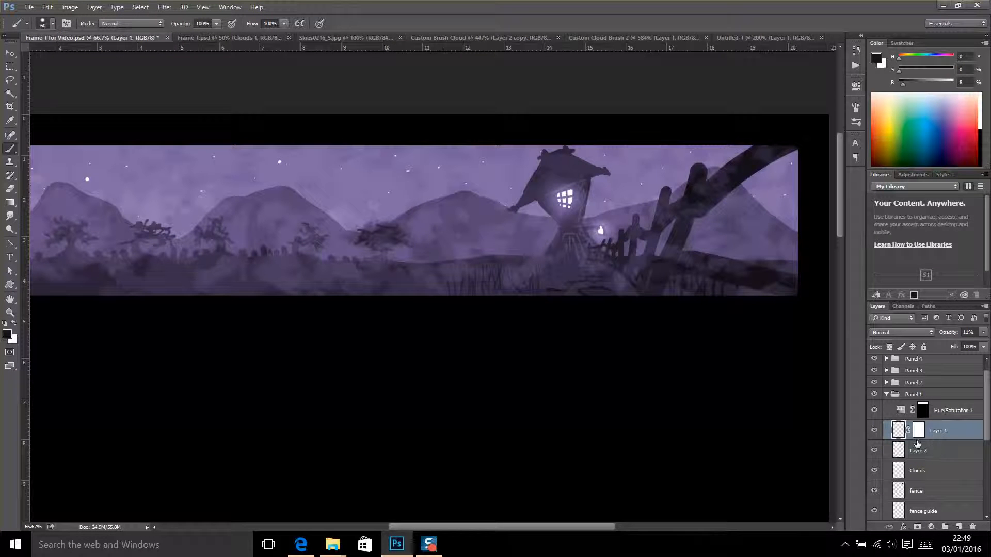
Load the outline of the fence layer as a selection while keeping Layer 1 active.
{"action": "left_click_drag", "start_coordinate": [984, 412], "coordinate": [986, 451]}
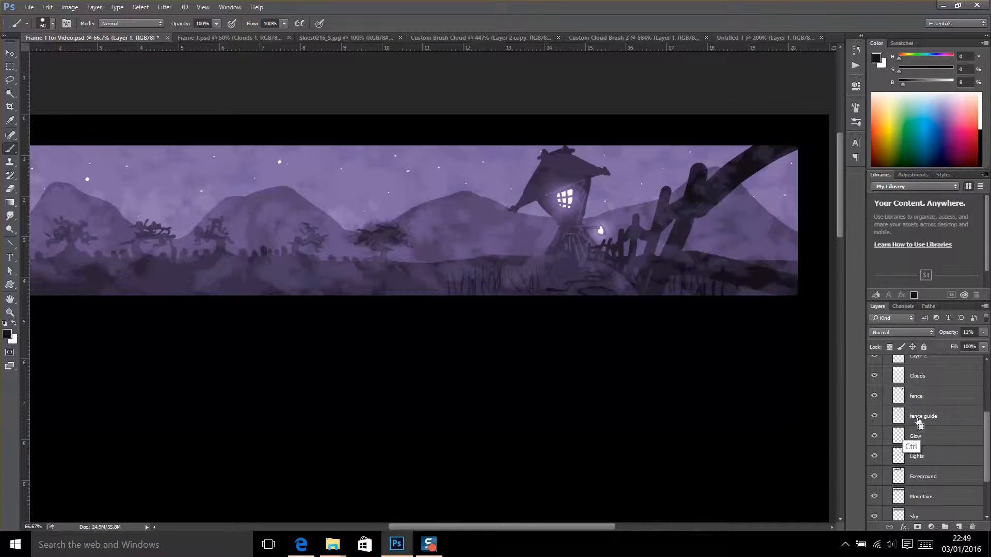
{"action": "left_click", "coordinate": [901, 416], "text": "ctrl"}
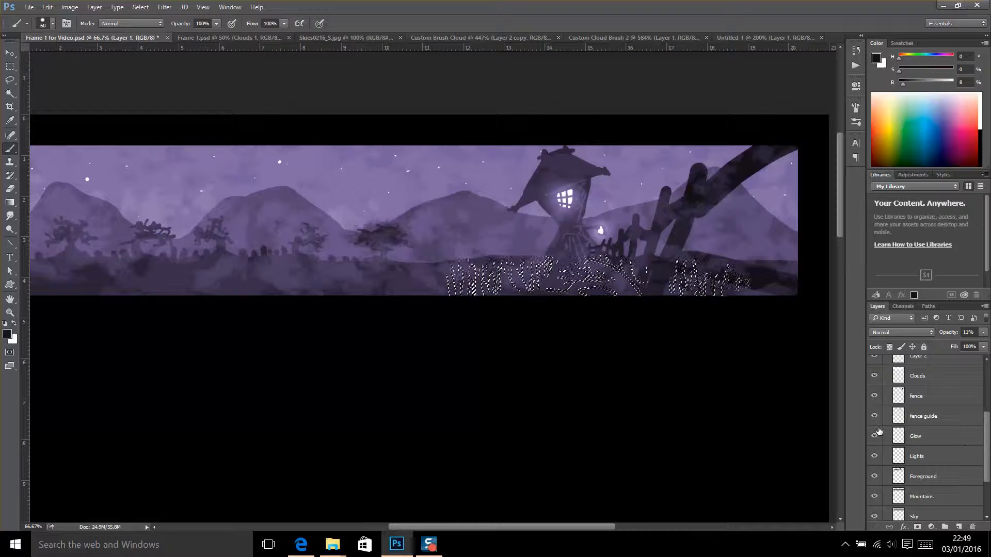
{"action": "left_click", "coordinate": [901, 405], "text": "ctrl"}
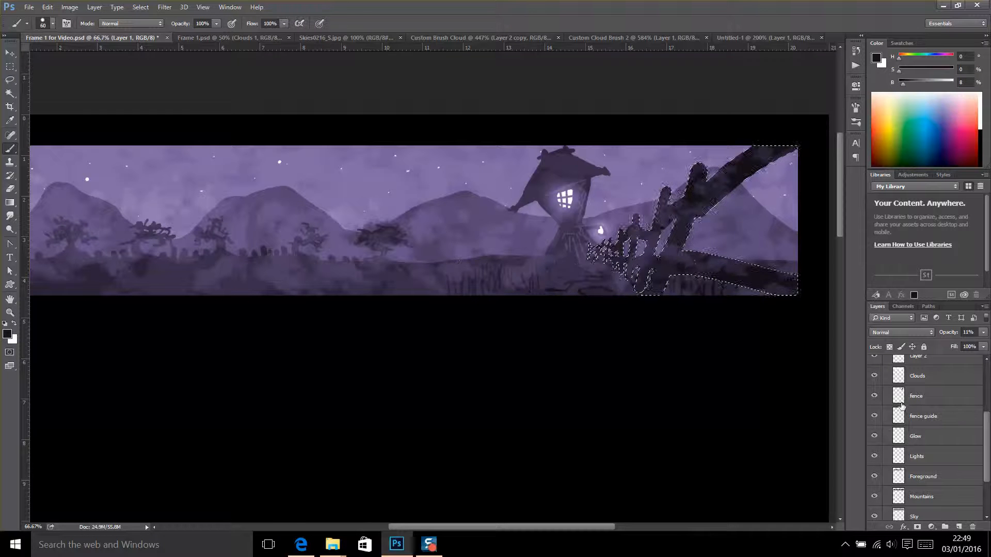
Cover the mist over the fence with black inside the selection on Layer 1, using the Brush and Gradient tools.
{"action": "scroll", "coordinate": [901, 406], "scroll_direction": "up", "scroll_amount": 4}
{"action": "mouse_move", "coordinate": [753, 175]}
{"action": "left_mouse_down"}
{"action": "mouse_move", "coordinate": [778, 146]}
{"action": "mouse_move", "coordinate": [749, 168]}
{"action": "left_mouse_up"}
{"action": "left_click_drag", "start_coordinate": [729, 298], "coordinate": [793, 297]}
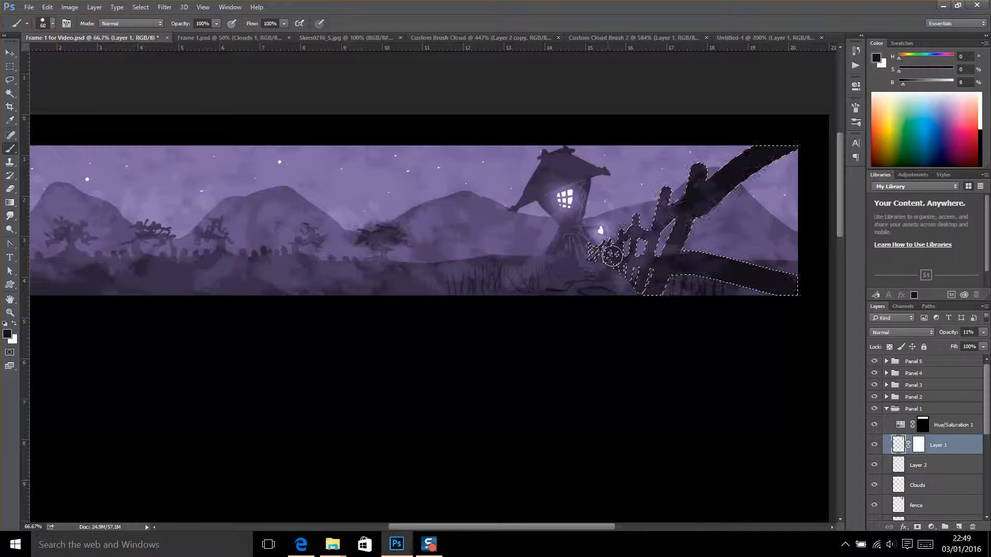
{"action": "left_click", "coordinate": [11, 202]}
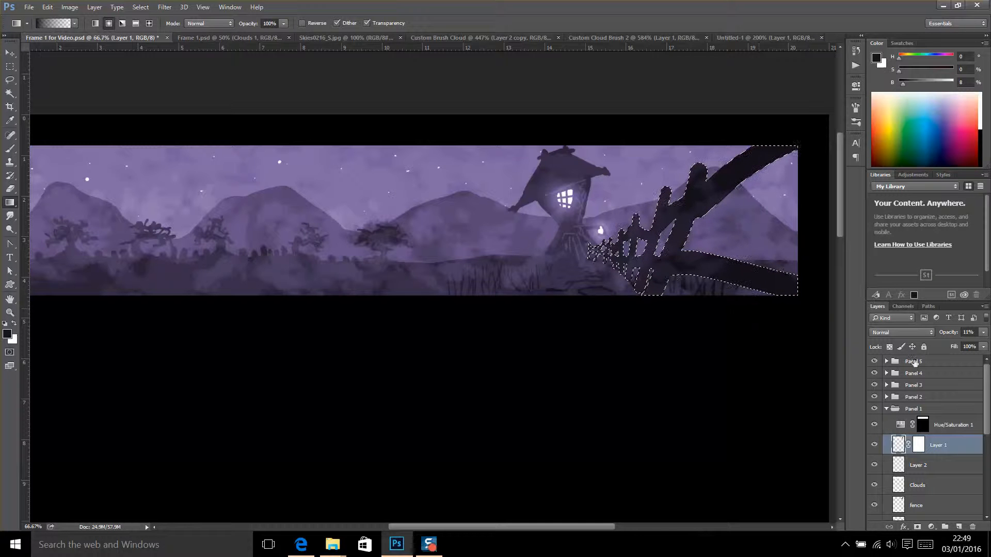
Add a white layer mask to the Clouds layer.
{"action": "left_click", "coordinate": [931, 485]}
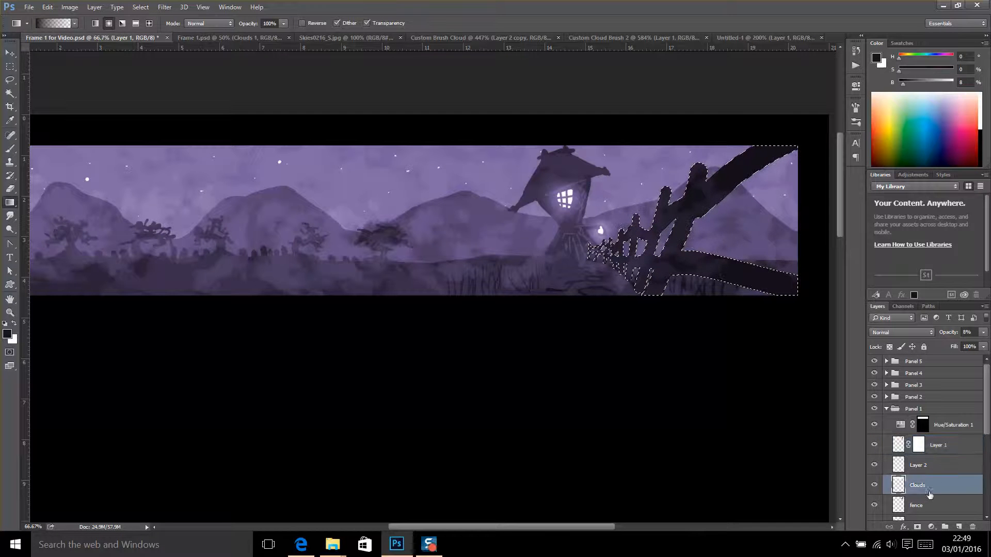
{"action": "left_click", "coordinate": [875, 466]}
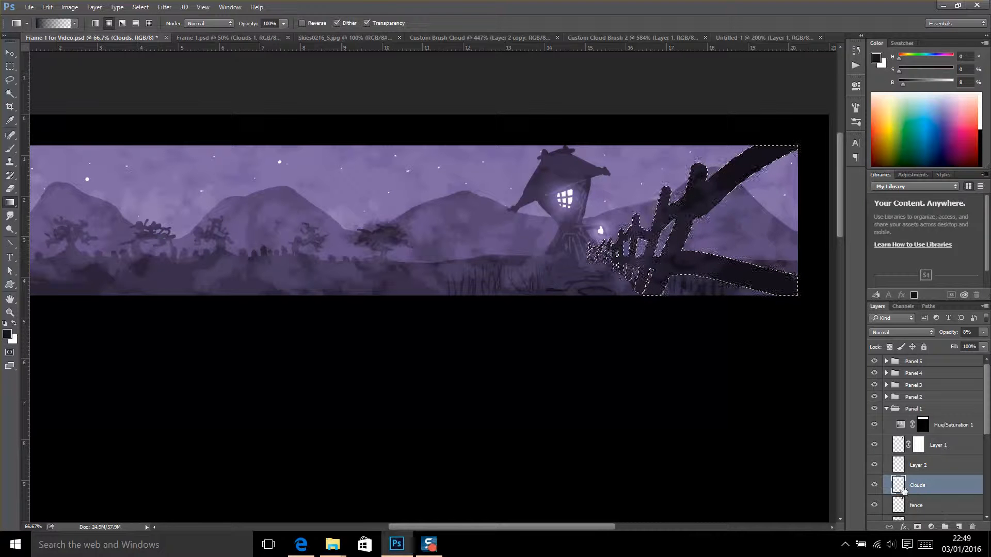
{"action": "left_click", "coordinate": [915, 527]}
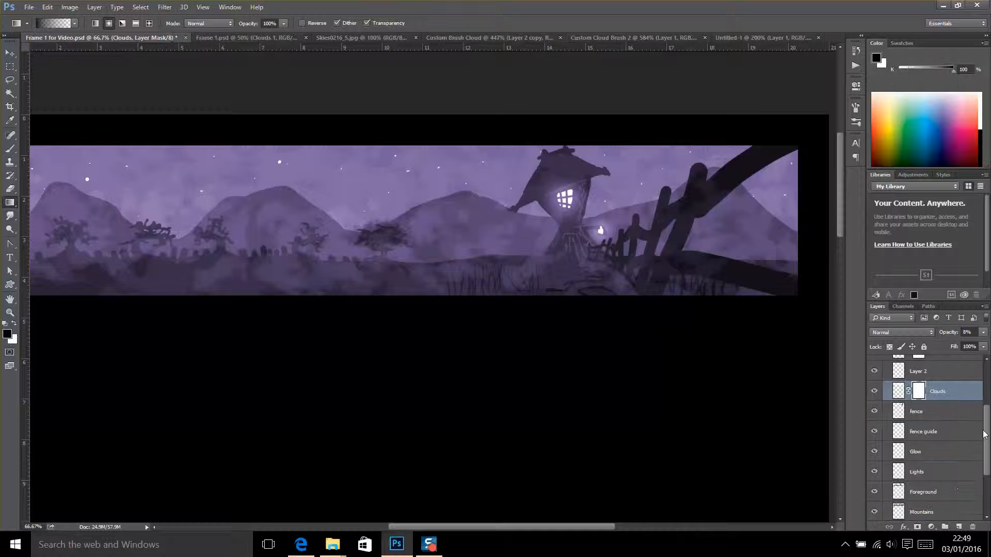
Load the outline of the fence layer as a selection while keeping the Clouds mask active.
{"action": "left_click_drag", "start_coordinate": [985, 437], "coordinate": [981, 471]}
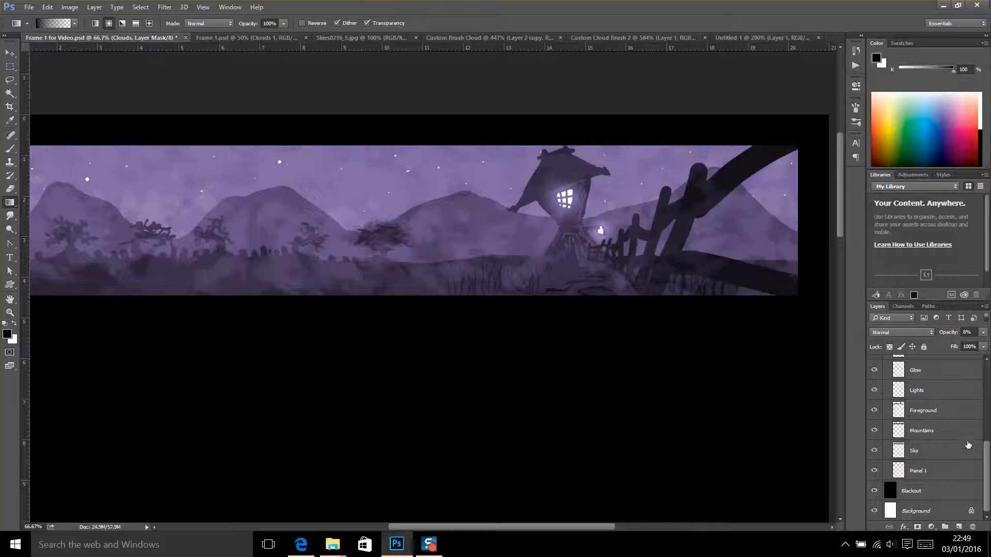
{"action": "left_click_drag", "start_coordinate": [989, 459], "coordinate": [988, 434]}
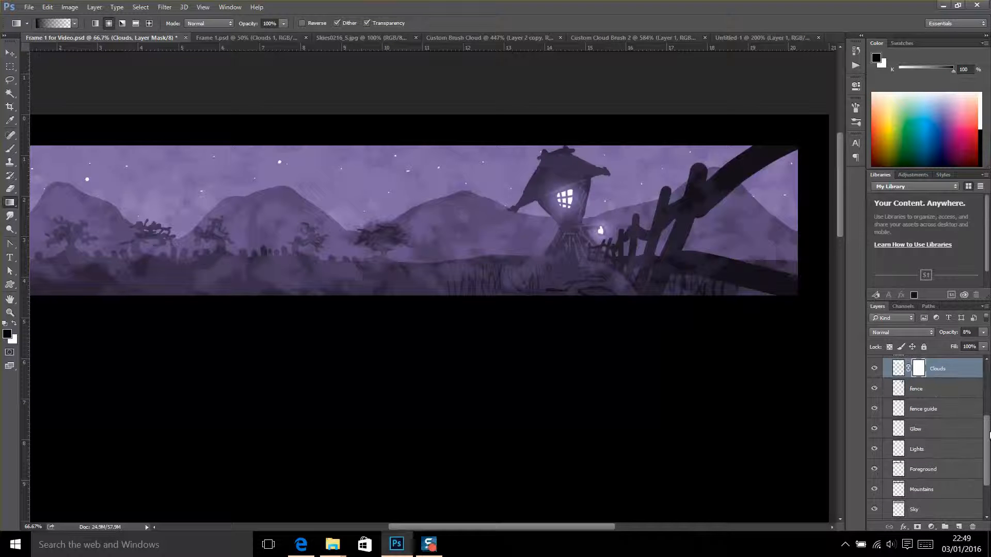
{"action": "left_click", "coordinate": [899, 391], "text": "ctrl"}
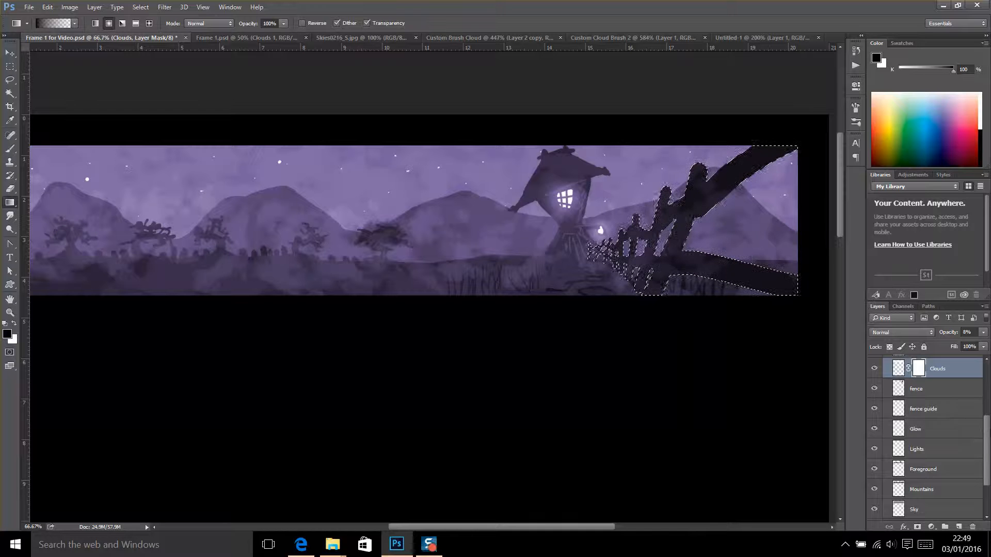
Try covering the clouds over the fence with a dark gradient inside the selection on the Clouds layer itself, and deselect.
{"action": "left_click_drag", "start_coordinate": [988, 447], "coordinate": [989, 412]}
{"action": "left_click", "coordinate": [949, 412]}
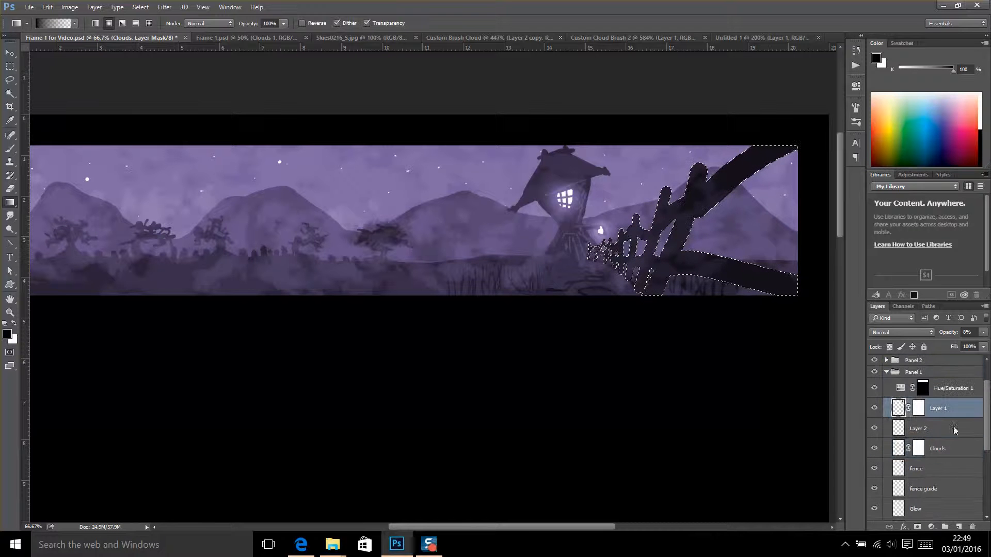
{"action": "left_click", "coordinate": [938, 448]}
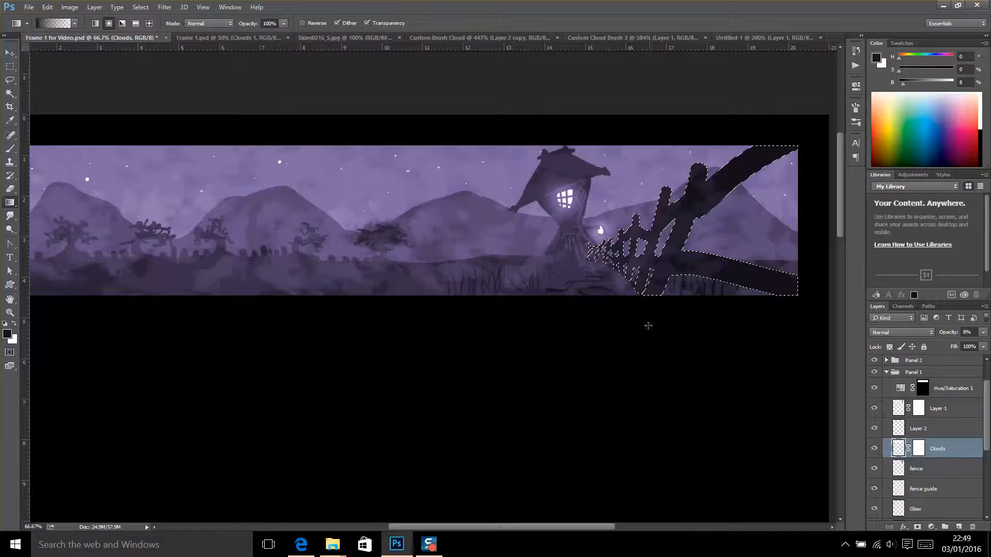
{"action": "left_click_drag", "start_coordinate": [618, 259], "coordinate": [579, 254]}
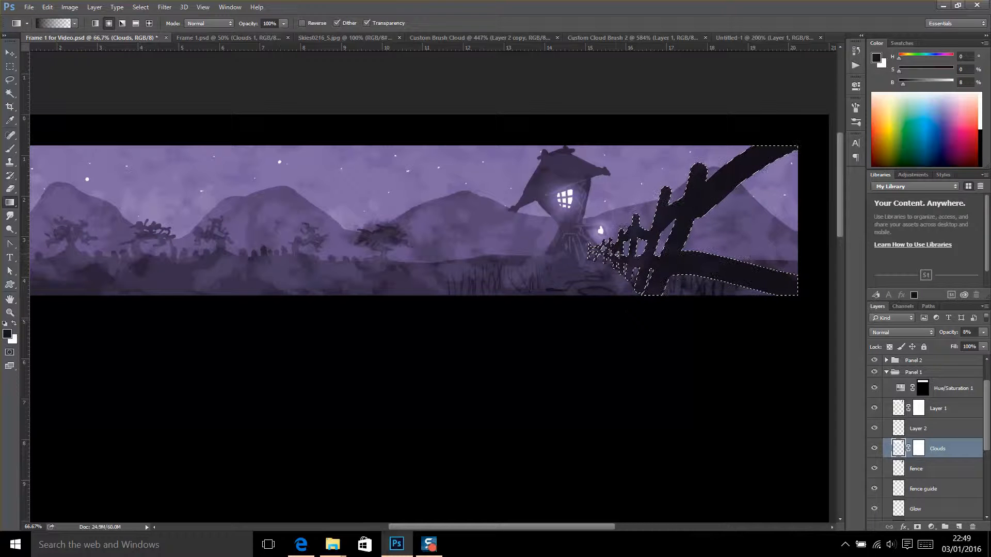
{"action": "key", "text": "ctrl+d"}
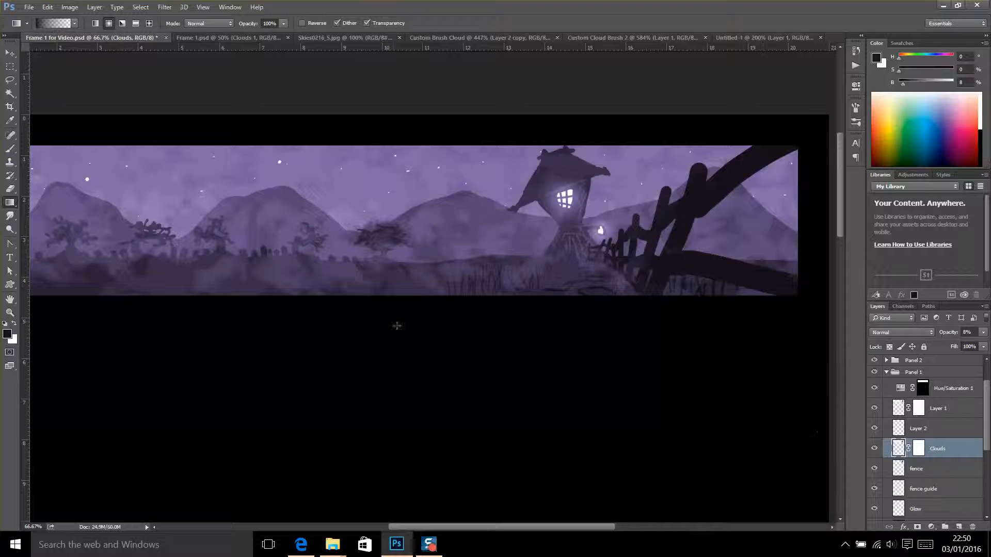
Hide the clouds over the fence with a black radial gradient on the Clouds layer's mask.
{"action": "left_click", "coordinate": [919, 449]}
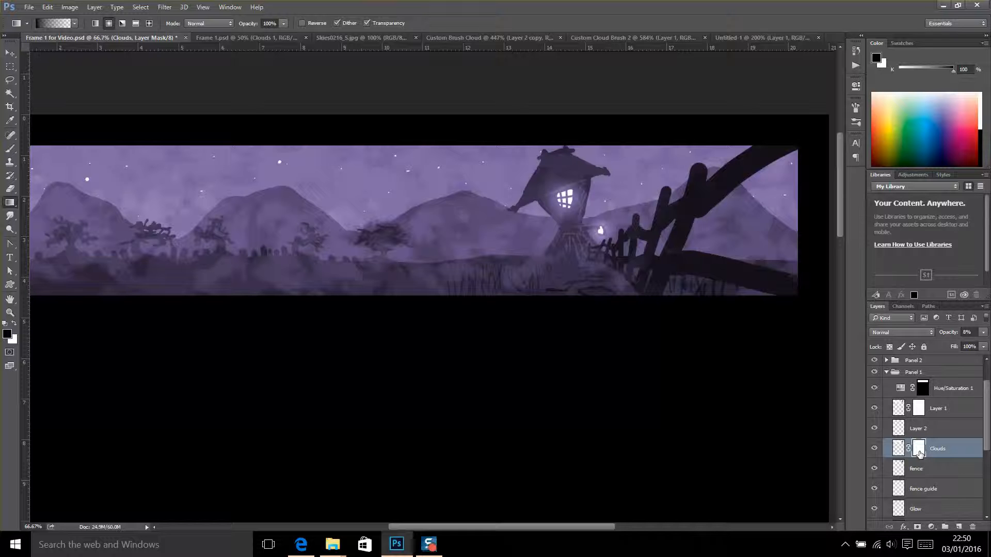
{"action": "left_click_drag", "start_coordinate": [708, 194], "coordinate": [641, 237]}
{"action": "key", "text": "ctrl+alt+z"}
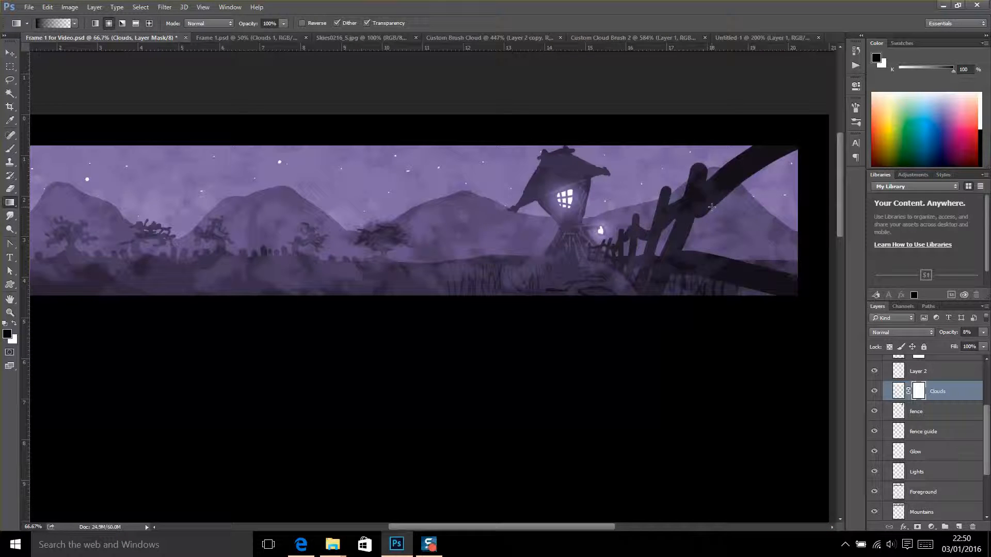
{"action": "left_click_drag", "start_coordinate": [710, 207], "coordinate": [611, 308]}
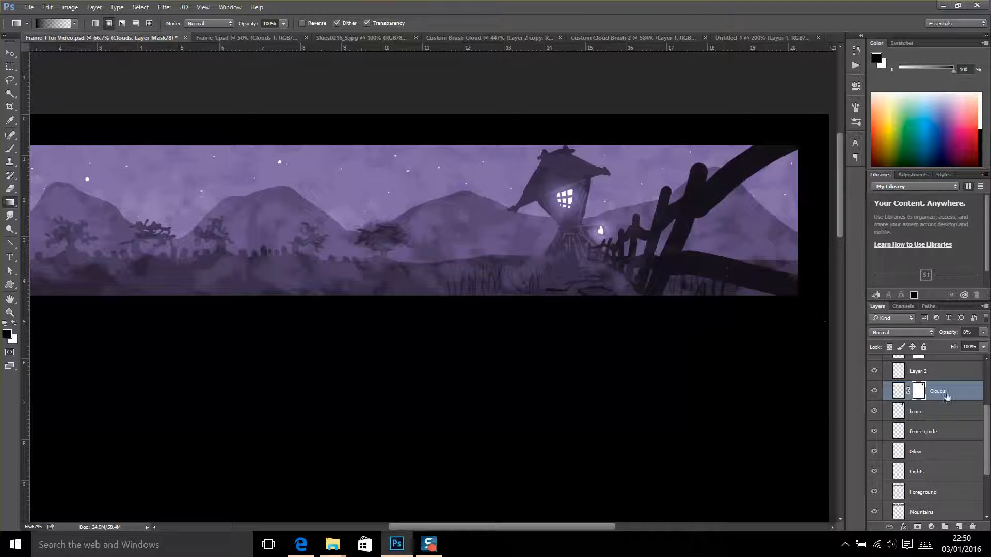
Try painting white over the fence on the Clouds layer's mask with the Brush tool, and undo the strokes.
{"action": "scroll", "coordinate": [981, 423], "scroll_direction": "up", "scroll_amount": 3}
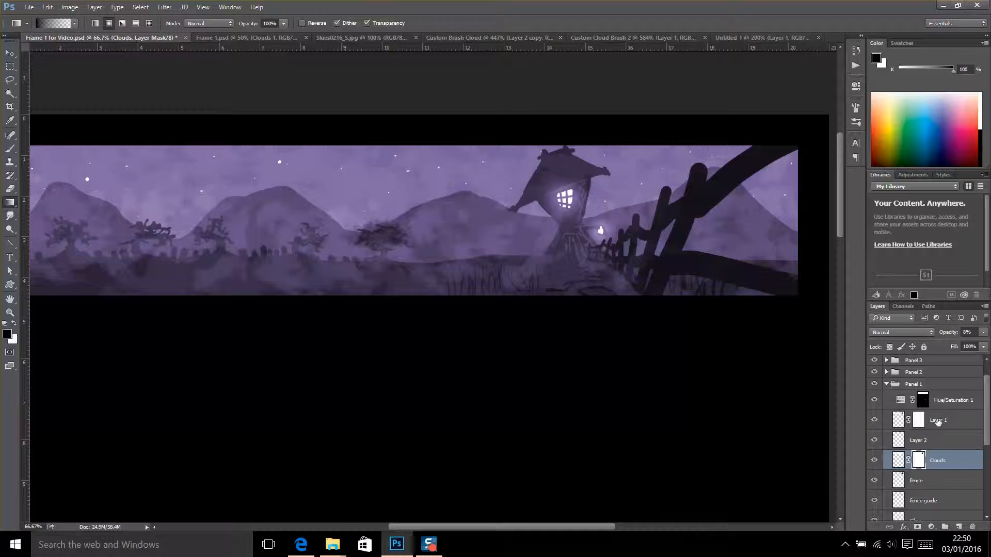
{"action": "left_click", "coordinate": [937, 419]}
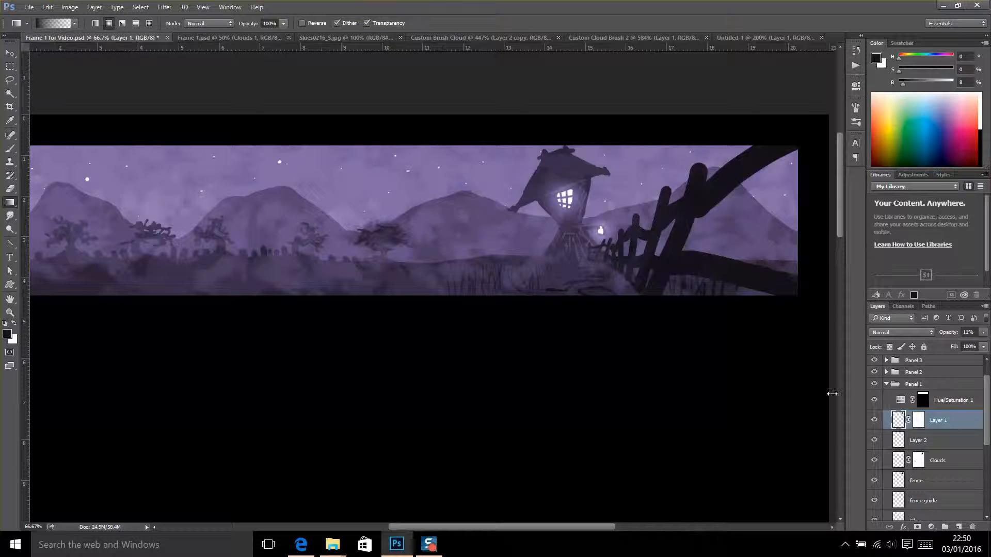
{"action": "key", "text": "x"}
{"action": "key", "text": "b"}
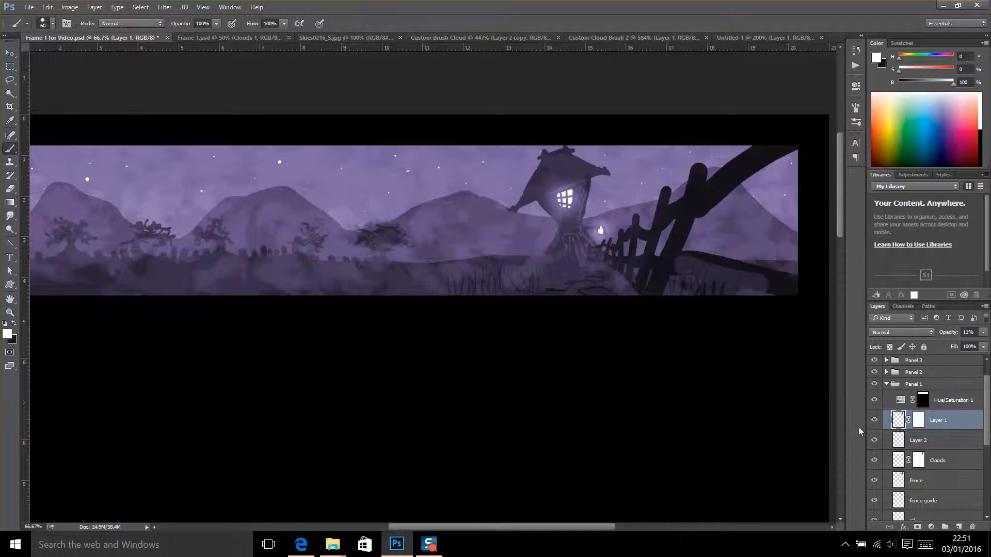
{"action": "scroll", "coordinate": [948, 453], "scroll_direction": "up", "scroll_amount": 1}
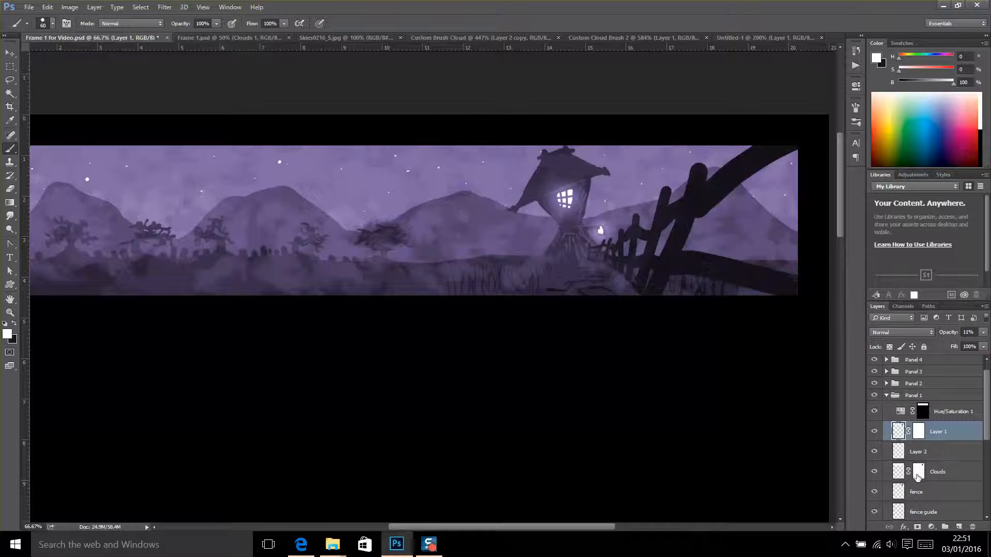
{"action": "left_click", "coordinate": [919, 472]}
{"action": "key", "text": "x"}
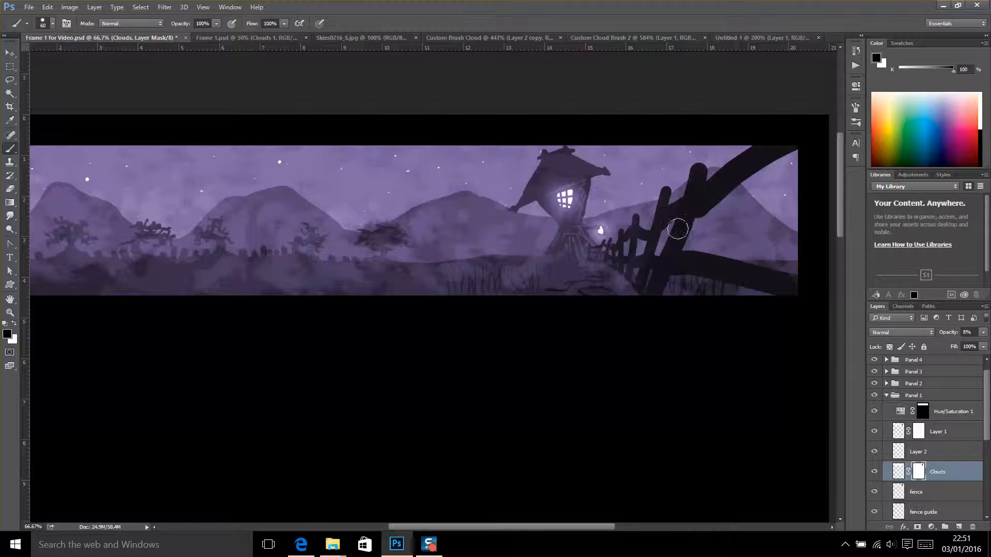
{"action": "left_click", "coordinate": [15, 324]}
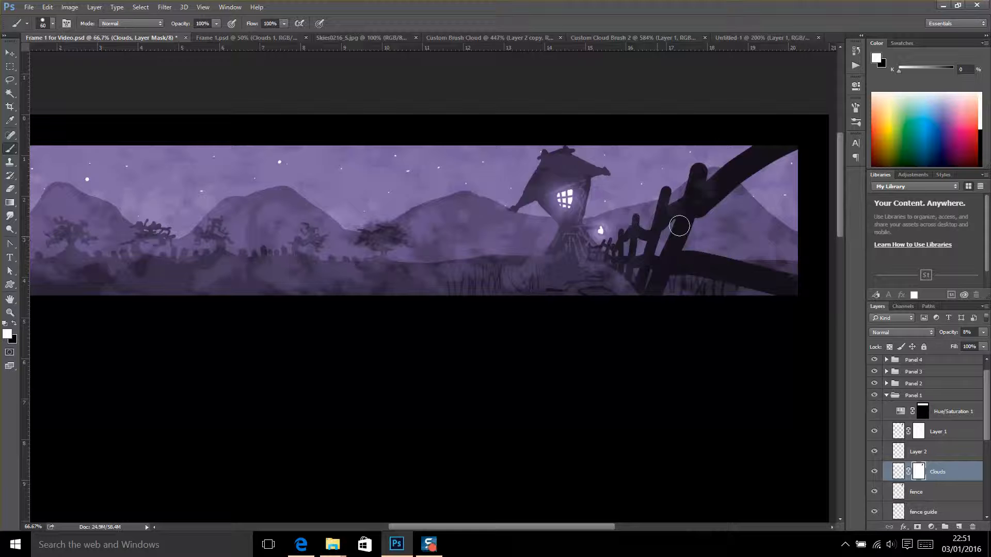
{"action": "key", "text": "ctrl+alt+z"}
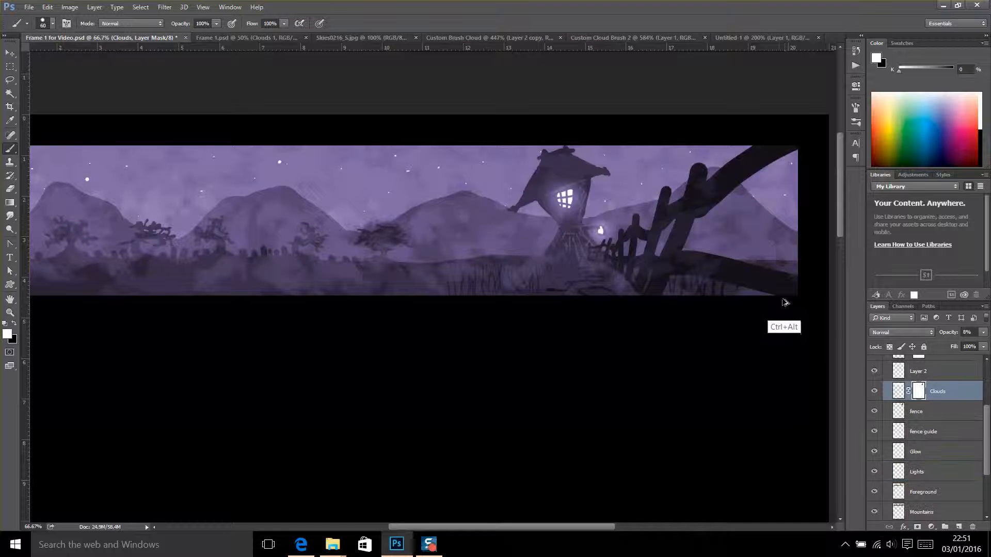
{"action": "key", "text": "ctrl+alt+z"}
{"action": "key", "text": "ctrl+alt+z"}
{"action": "key", "text": "ctrl+alt+z"}
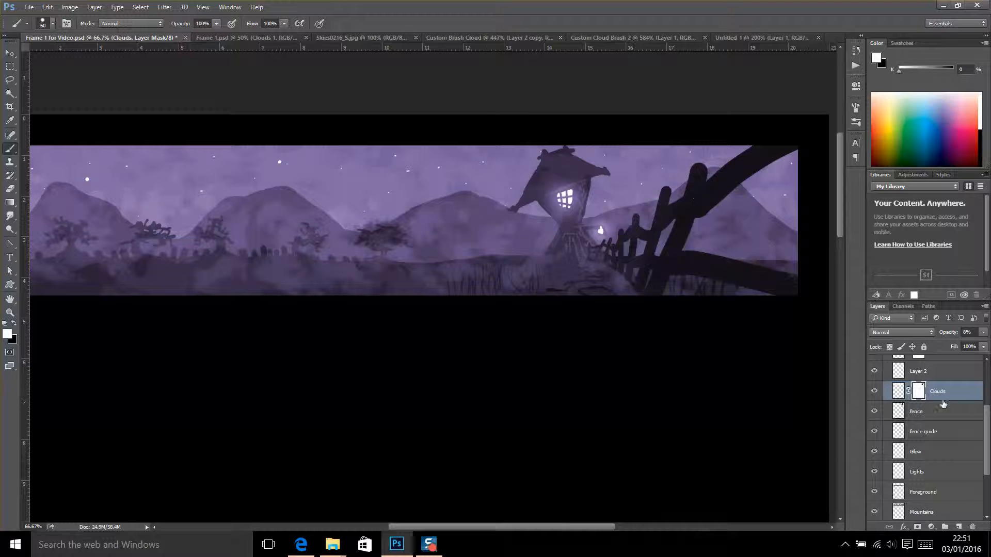
Try black radial gradients on the Clouds layer's mask, starting from the panel's lower edge.
{"action": "left_click", "coordinate": [9, 202]}
{"action": "left_click", "coordinate": [14, 323]}
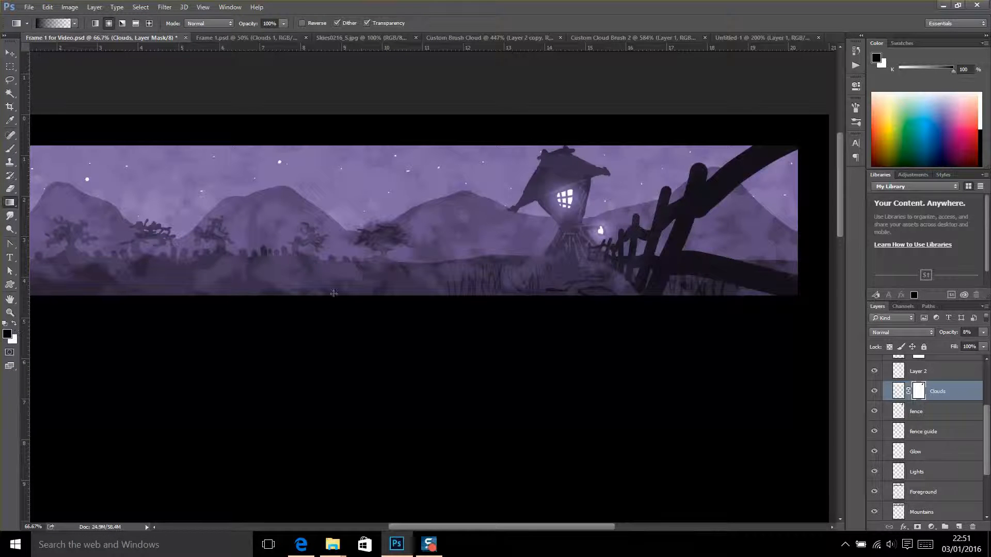
{"action": "left_click_drag", "start_coordinate": [333, 297], "coordinate": [333, 297]}
{"action": "left_click_drag", "start_coordinate": [309, 298], "coordinate": [309, 221]}
{"action": "left_click_drag", "start_coordinate": [306, 296], "coordinate": [303, 146]}
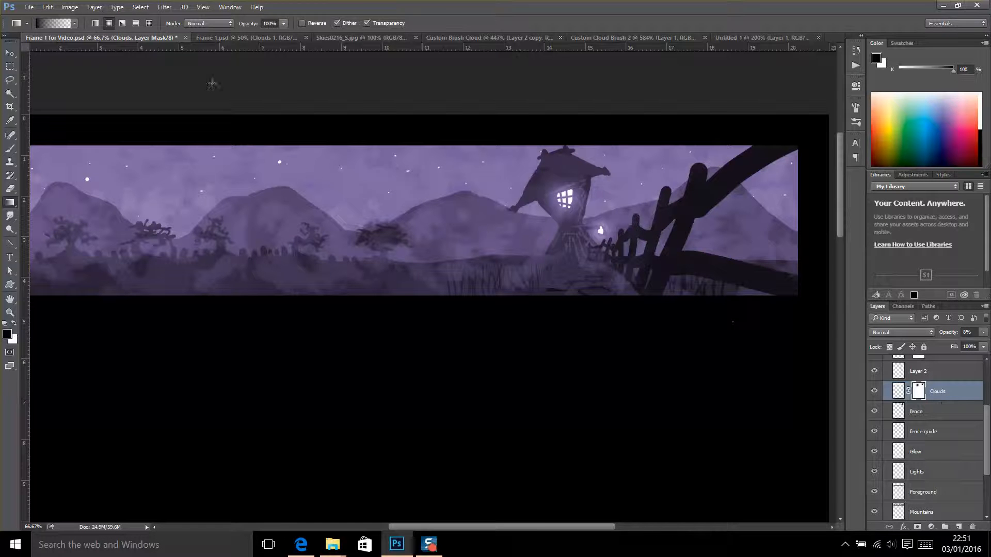
Fade the clouds with a black linear gradient on the Clouds layer's mask, running from the panel's lower edge to its upper edge.
{"action": "left_click", "coordinate": [96, 23]}
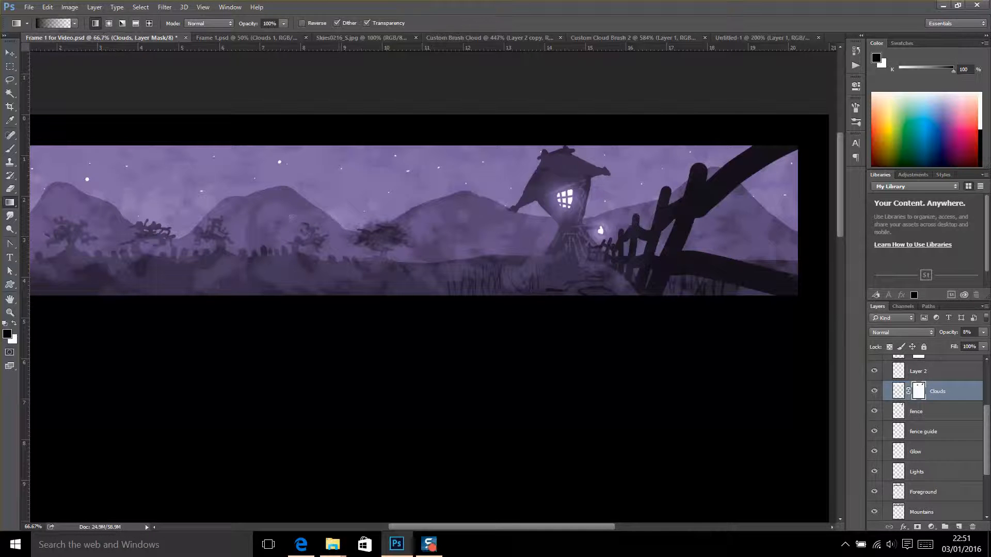
{"action": "key", "text": "shift"}
{"action": "left_click_drag", "start_coordinate": [324, 300], "coordinate": [341, 149]}
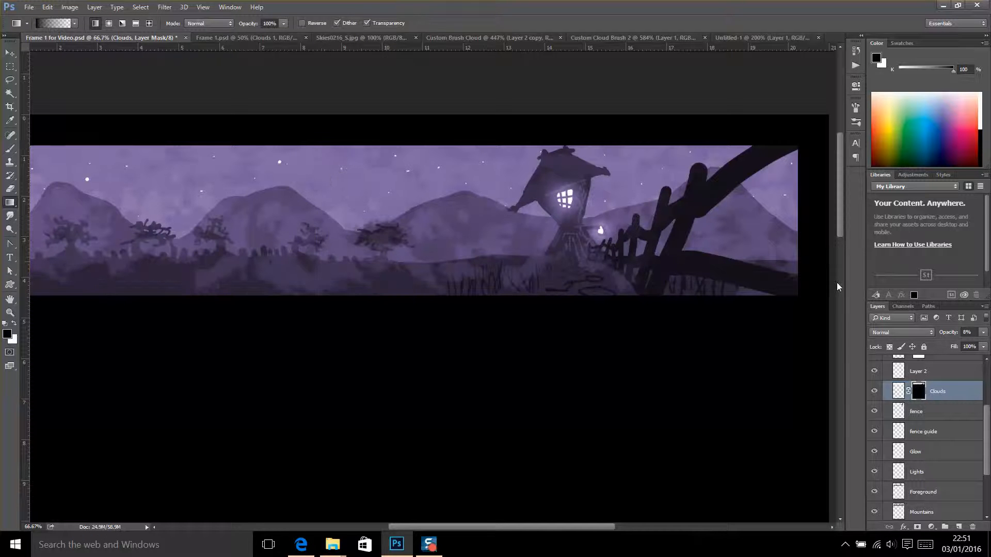
Try black linear gradients of different lengths and directions on Layer 1's mask, undoing each one.
{"action": "scroll", "coordinate": [934, 408], "scroll_direction": "up", "scroll_amount": 3}
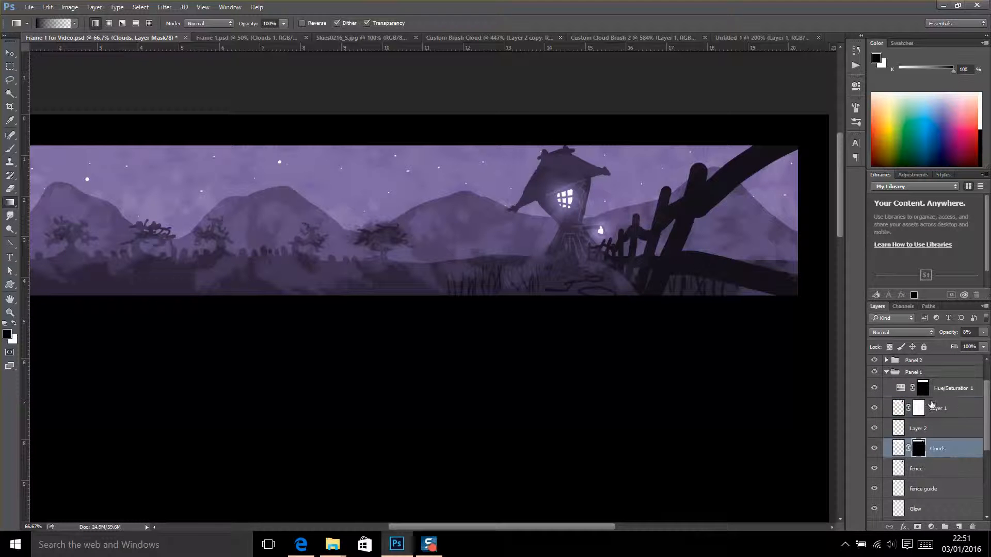
{"action": "left_click", "coordinate": [921, 411]}
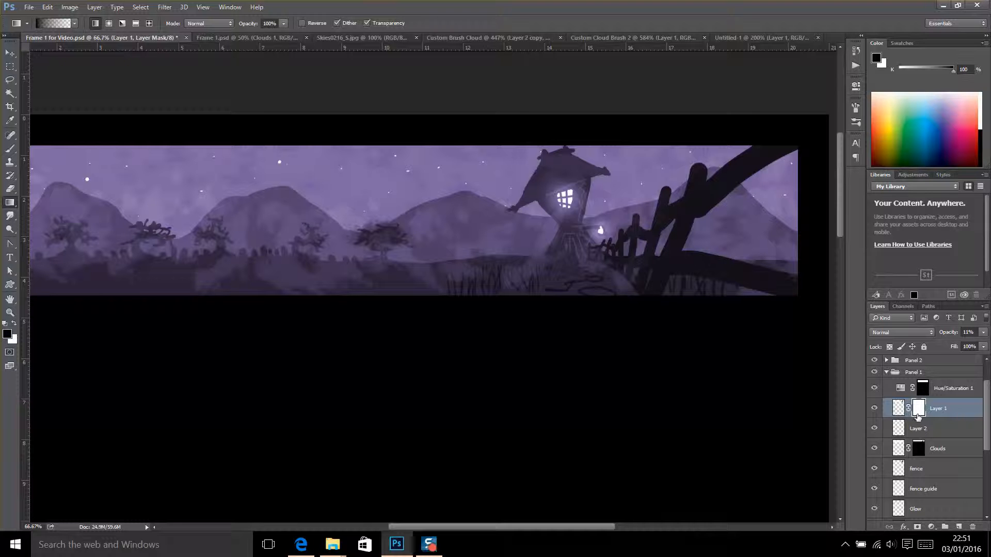
{"action": "left_click_drag", "start_coordinate": [300, 298], "coordinate": [295, 148]}
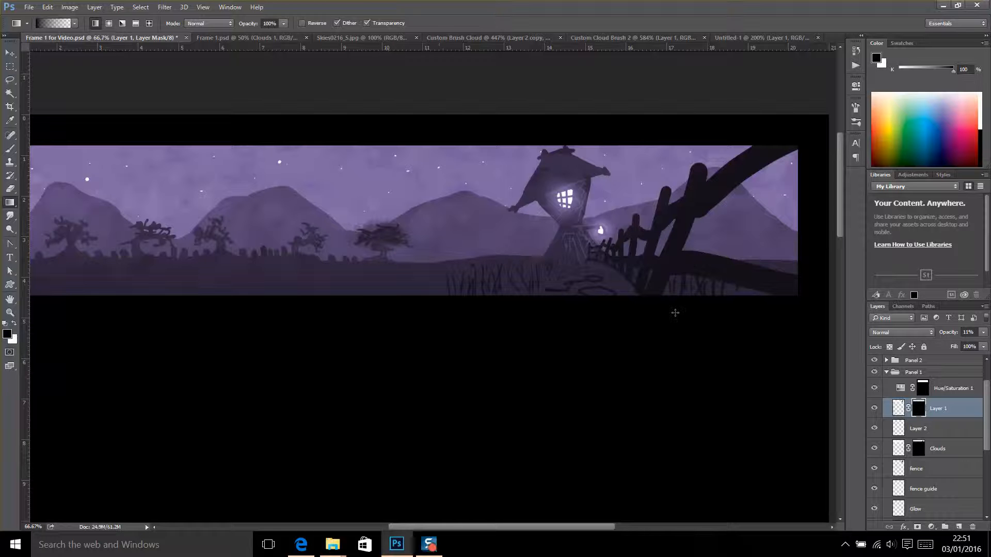
{"action": "key", "text": "ctrl+z"}
{"action": "left_click_drag", "start_coordinate": [325, 296], "coordinate": [408, 271]}
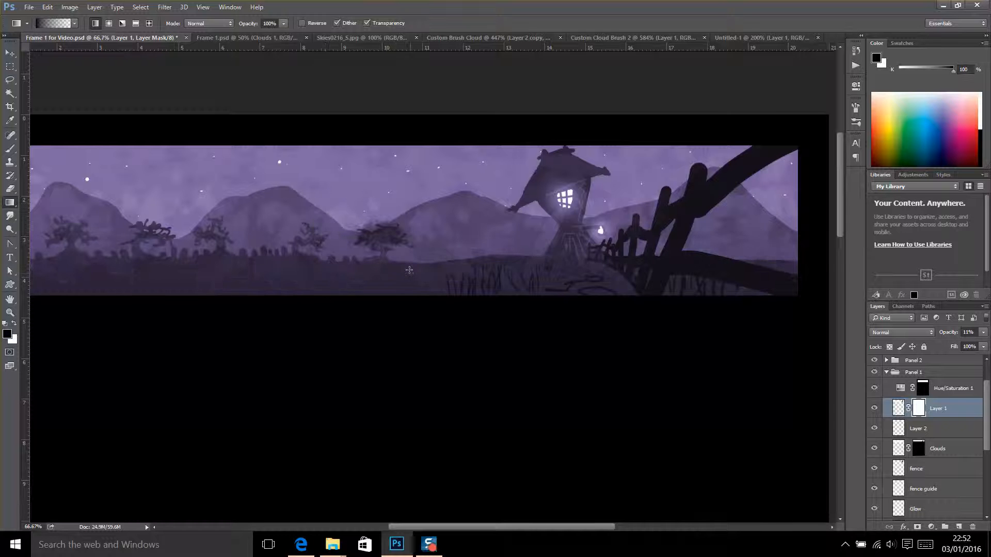
{"action": "key", "text": "ctrl+z"}
{"action": "key", "text": "shift"}
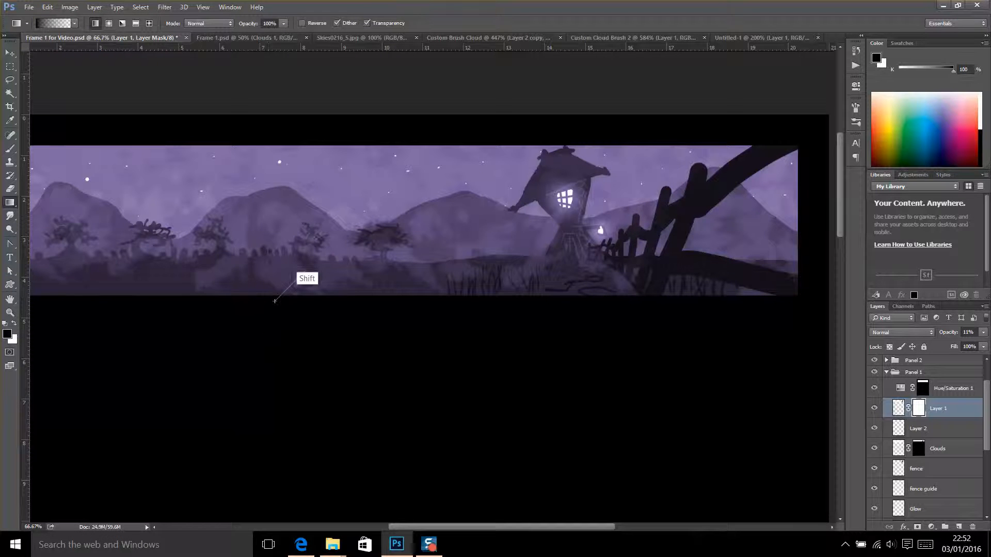
{"action": "left_click_drag", "start_coordinate": [417, 226], "coordinate": [440, 247]}
{"action": "key", "text": "ctrl+z"}
{"action": "left_click_drag", "start_coordinate": [334, 298], "coordinate": [334, 192]}
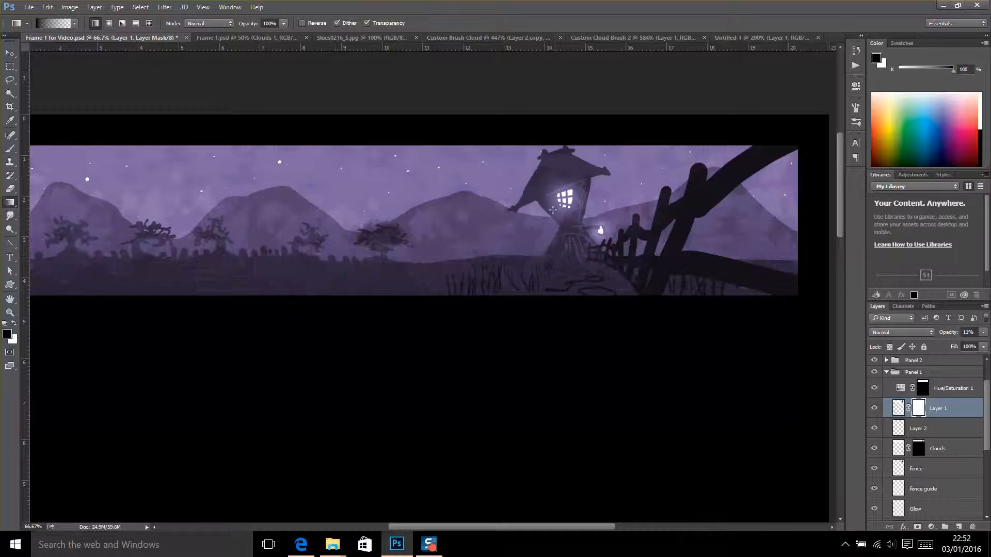
{"action": "key", "text": "ctrl+z"}
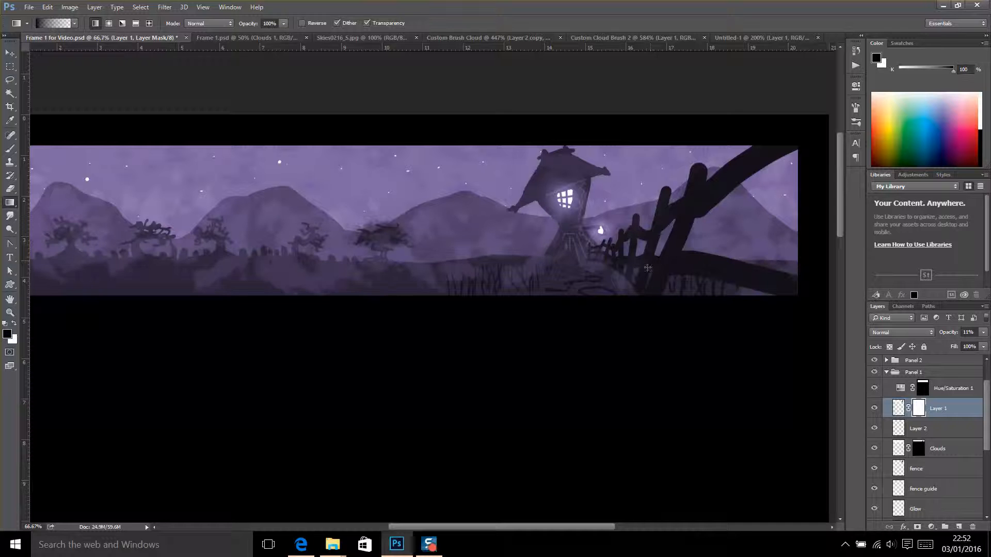
Make a rectangular selection around the mountains and trees, from the panel's outer edge across to the lantern tower.
{"action": "left_click", "coordinate": [10, 66]}
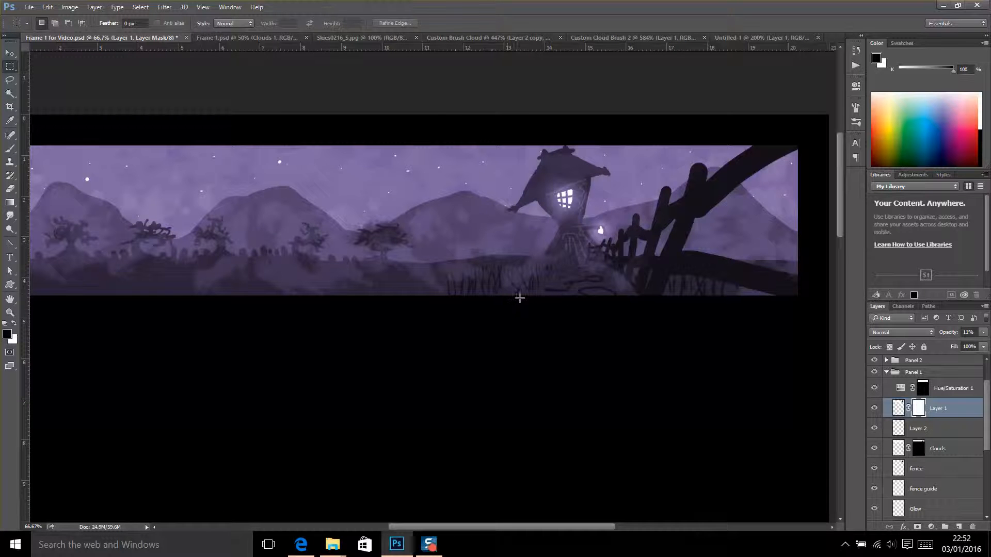
{"action": "left_click_drag", "start_coordinate": [485, 298], "coordinate": [89, 141]}
{"action": "left_click", "coordinate": [348, 208]}
{"action": "left_click_drag", "start_coordinate": [353, 310], "coordinate": [345, 171]}
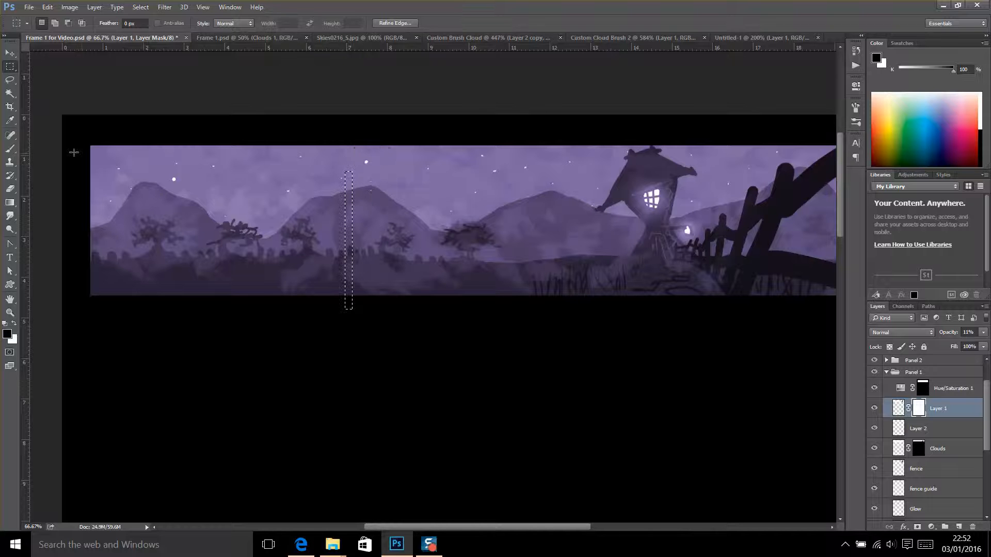
{"action": "left_click_drag", "start_coordinate": [79, 145], "coordinate": [611, 299]}
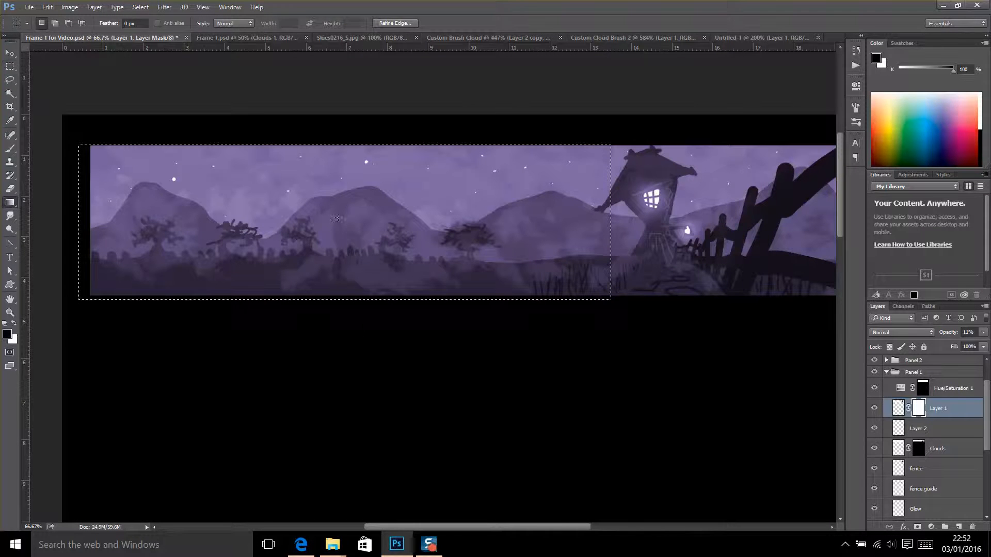
Hide Layer 1's mist inside the selected area with a black linear gradient on its mask, and clear the selection.
{"action": "left_click", "coordinate": [10, 203]}
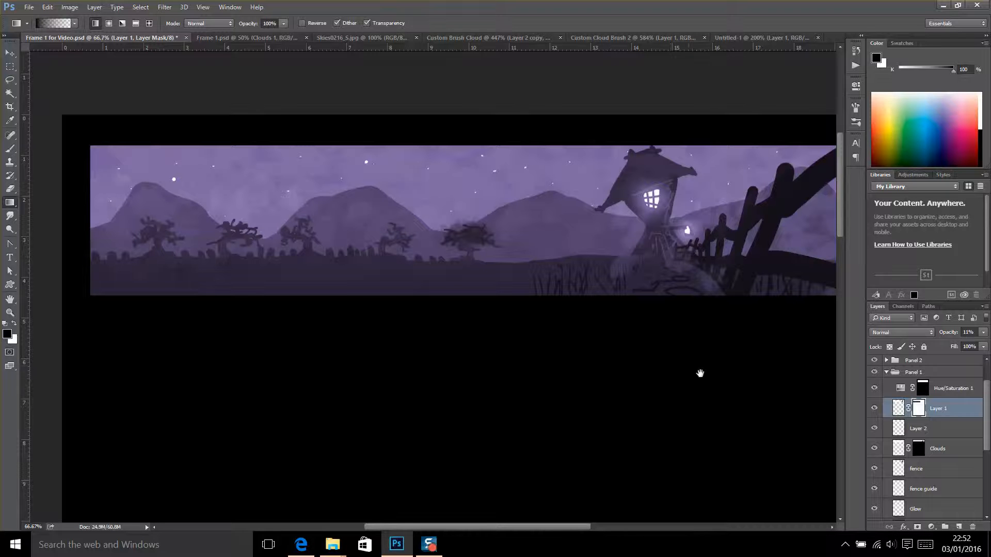
{"action": "scroll", "coordinate": [638, 520], "scroll_direction": "right", "scroll_amount": 6}
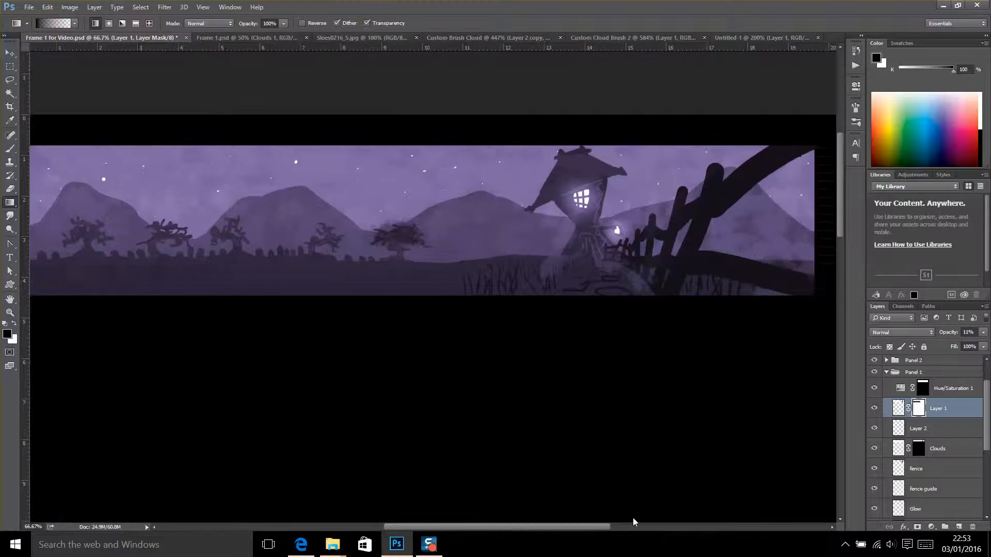
{"action": "key", "text": "ctrl+minus"}
{"action": "key", "text": "ctrl+minus"}
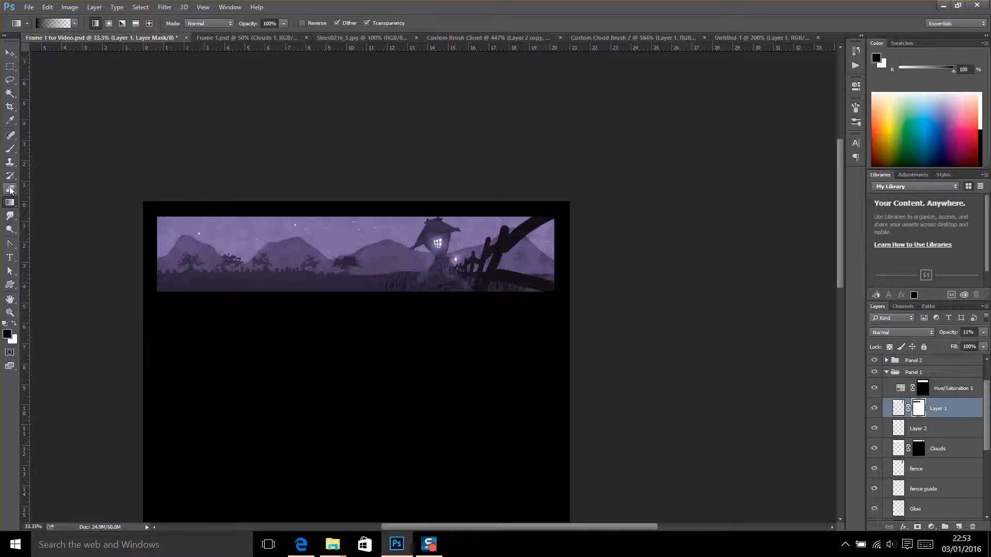
Try painting white with a 60 px brush on Layer 1's mask along the trees and horizon, and undo the strokes.
{"action": "left_click", "coordinate": [10, 150]}
{"action": "left_click", "coordinate": [14, 324]}
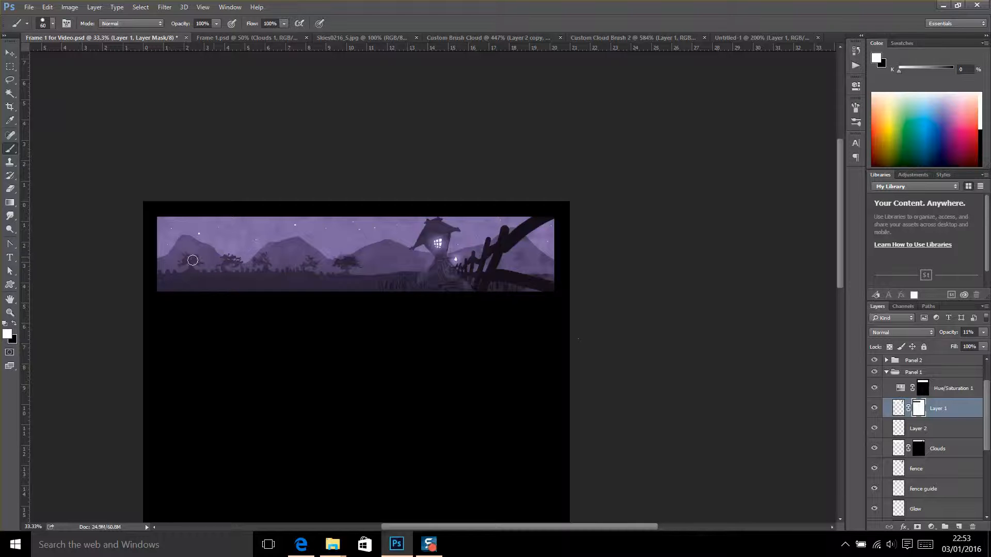
{"action": "left_click_drag", "start_coordinate": [284, 265], "coordinate": [399, 261]}
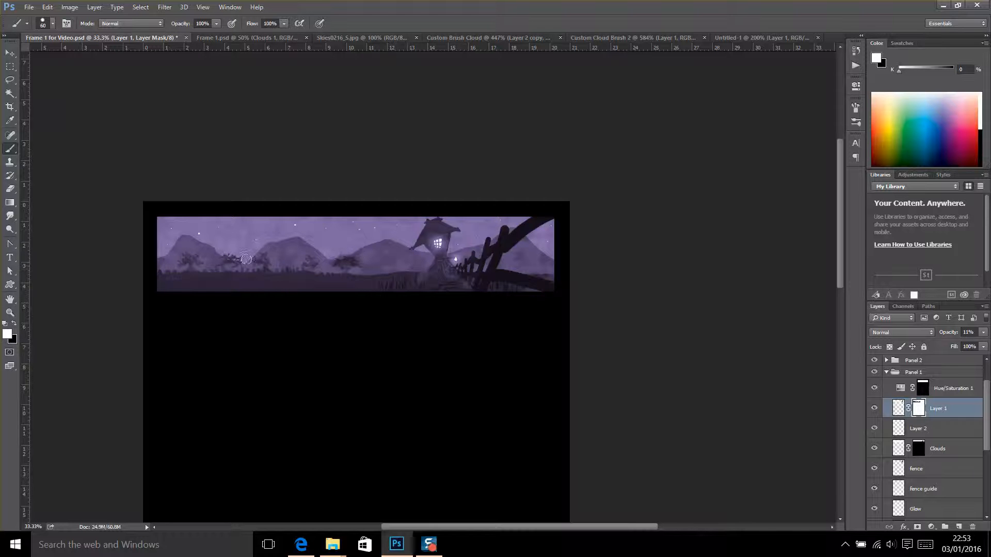
{"action": "mouse_move", "coordinate": [153, 275]}
{"action": "left_mouse_down"}
{"action": "mouse_move", "coordinate": [380, 278]}
{"action": "mouse_move", "coordinate": [155, 264]}
{"action": "left_mouse_up"}
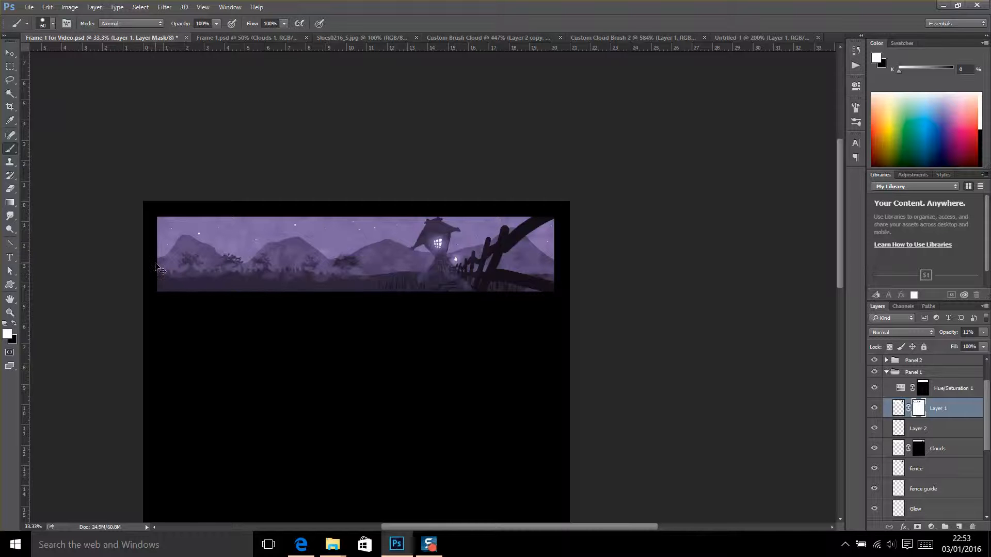
{"action": "key", "text": "ctrl+plus"}
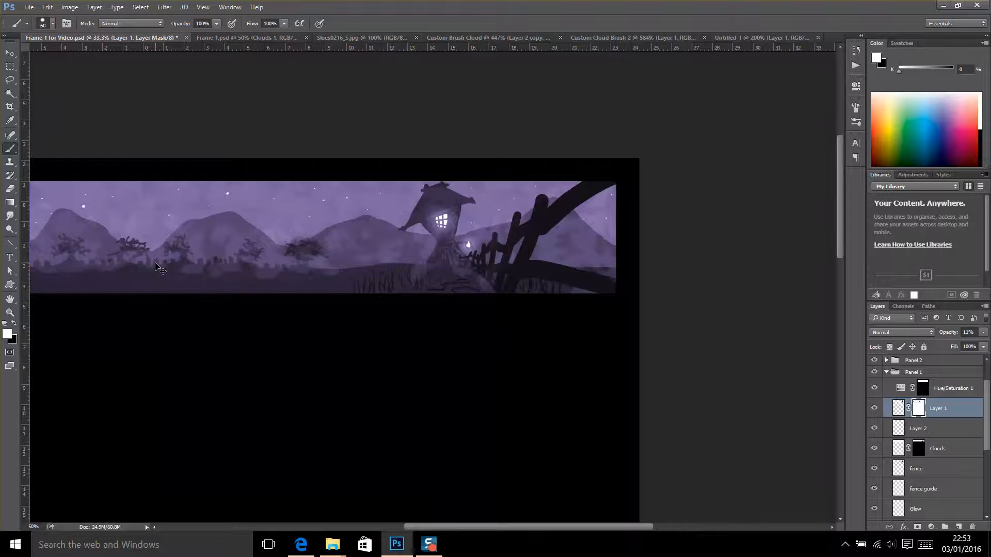
{"action": "key", "text": "ctrl+plus"}
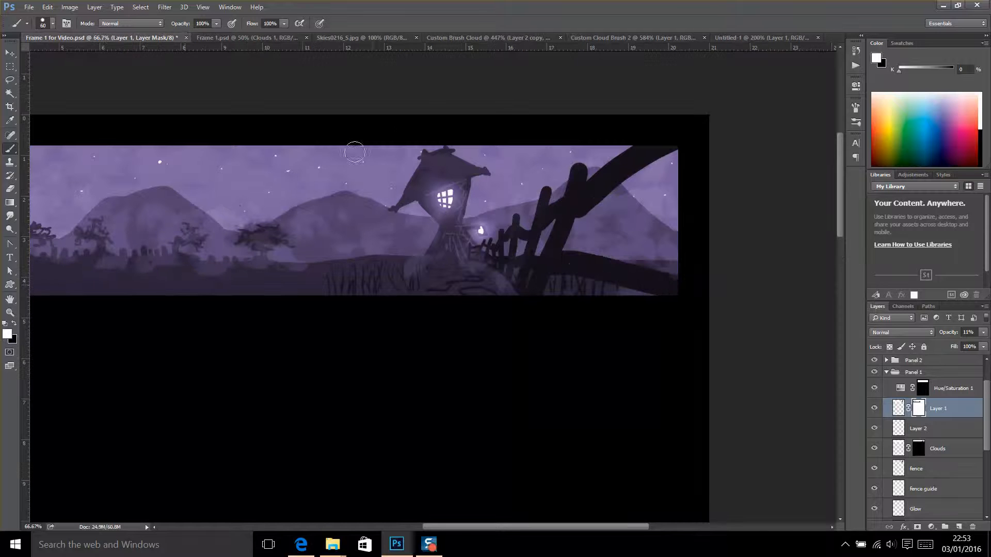
{"action": "key", "text": "ctrl+alt+z"}
{"action": "key", "text": "ctrl+alt+z"}
{"action": "key", "text": "ctrl+alt+z"}
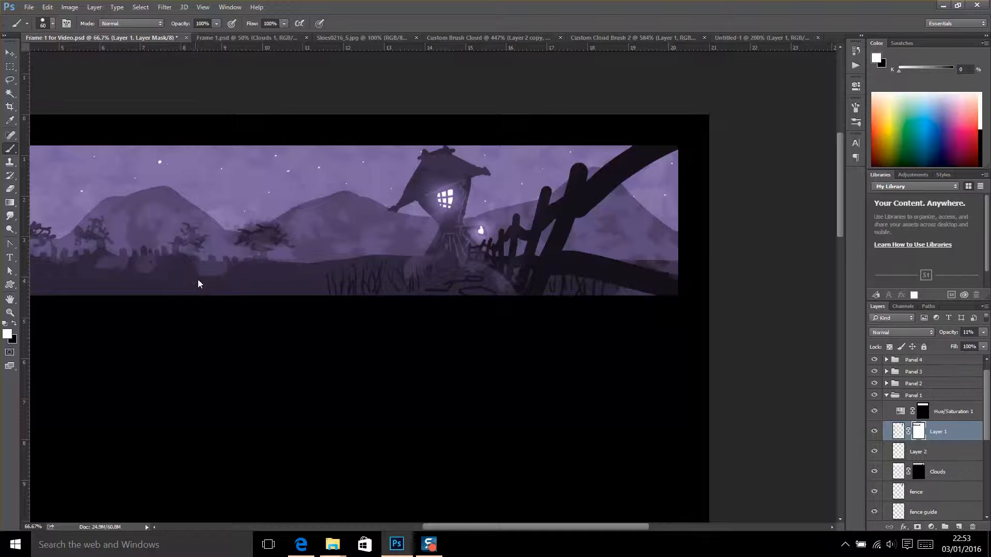
{"action": "key", "text": "ctrl+alt+z"}
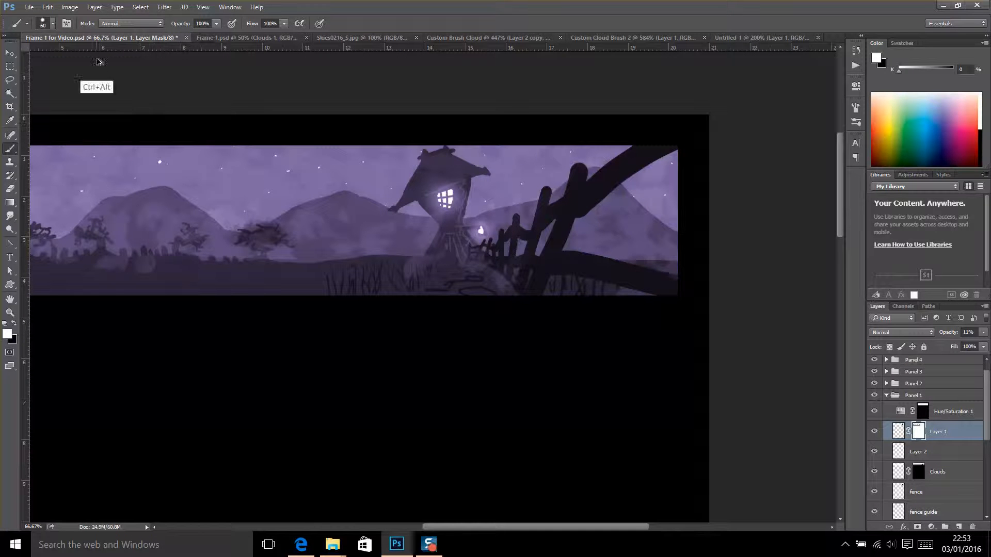
Paint white on Layer 1's mask with a 125 px brush at 0% hardness, restoring mist along the ground between the trees and lantern tower.
{"action": "left_click", "coordinate": [52, 24]}
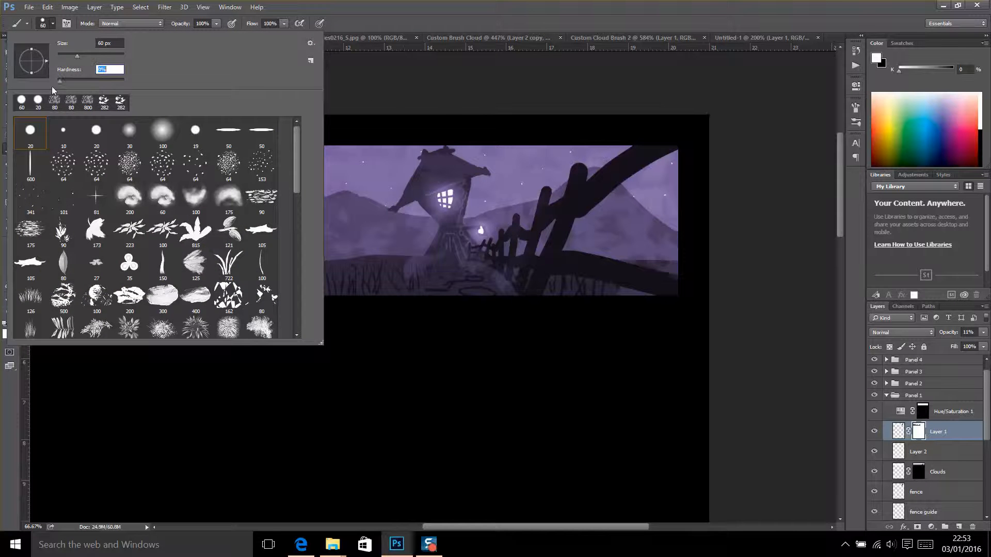
{"action": "left_click", "coordinate": [379, 96]}
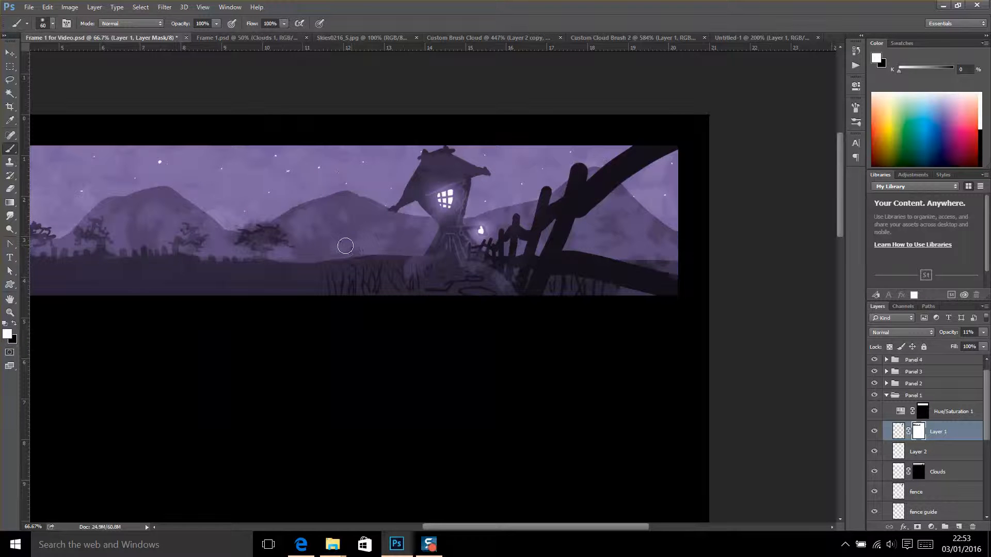
{"action": "key", "text": "bracketright"}
{"action": "key", "text": "bracketright"}
{"action": "key", "text": "bracketright"}
{"action": "key", "text": "bracketright"}
{"action": "key", "text": "bracketright"}
{"action": "left_click_drag", "start_coordinate": [327, 249], "coordinate": [94, 238]}
{"action": "mouse_move", "coordinate": [472, 281]}
{"action": "left_mouse_down"}
{"action": "mouse_move", "coordinate": [377, 288]}
{"action": "mouse_move", "coordinate": [42, 249]}
{"action": "left_mouse_up"}
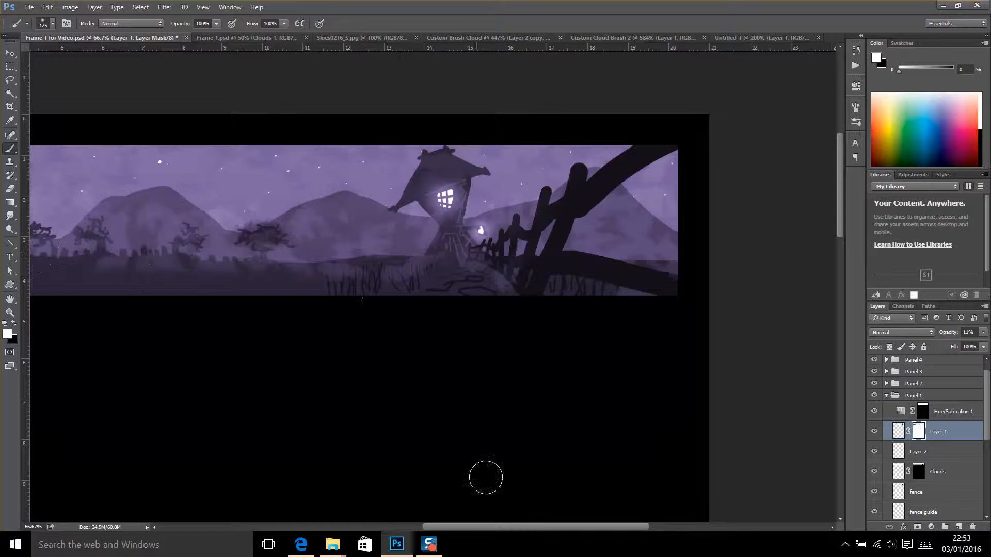
Continue the white painting on Layer 1's mask from the panel's outer edge along the base of the first three trees.
{"action": "left_click_drag", "start_coordinate": [499, 525], "coordinate": [402, 525]}
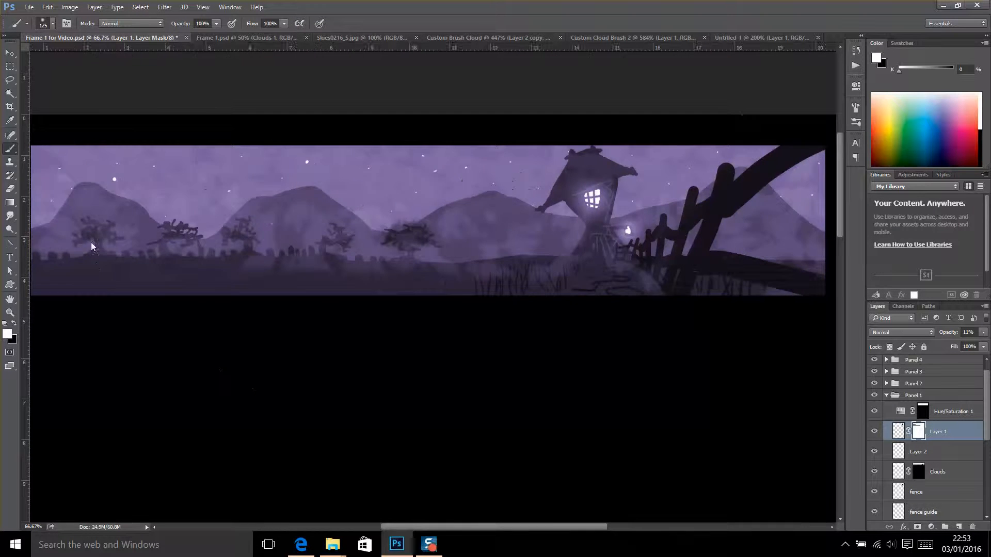
{"action": "scroll", "coordinate": [142, 257], "scroll_direction": "left", "scroll_amount": 4}
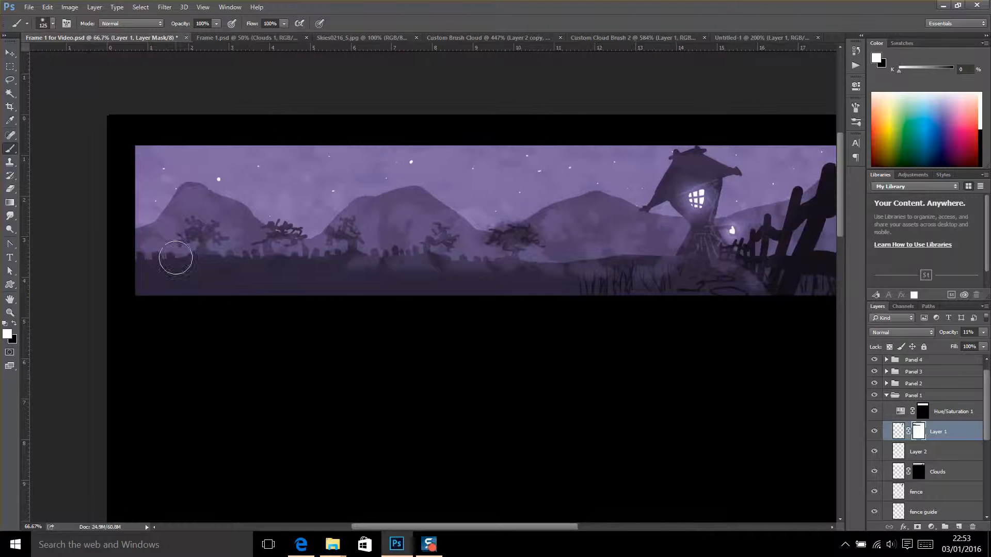
{"action": "left_click_drag", "start_coordinate": [144, 259], "coordinate": [387, 258]}
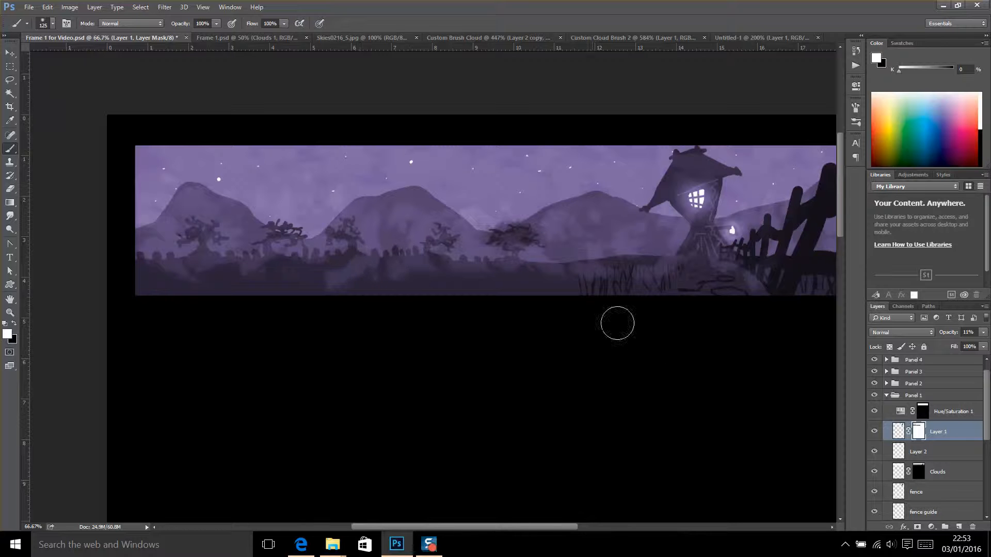
Paint black on Layer 1's mask along the panel's lower edge to hide the mist below the tree line.
{"action": "left_click", "coordinate": [14, 323]}
{"action": "left_click_drag", "start_coordinate": [155, 294], "coordinate": [497, 295]}
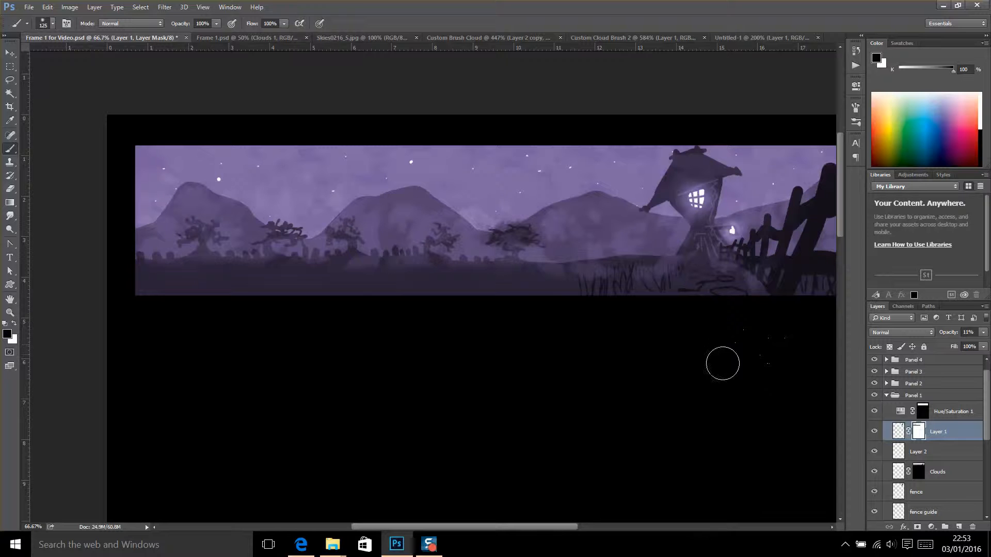
{"action": "key", "text": "ctrl+minus"}
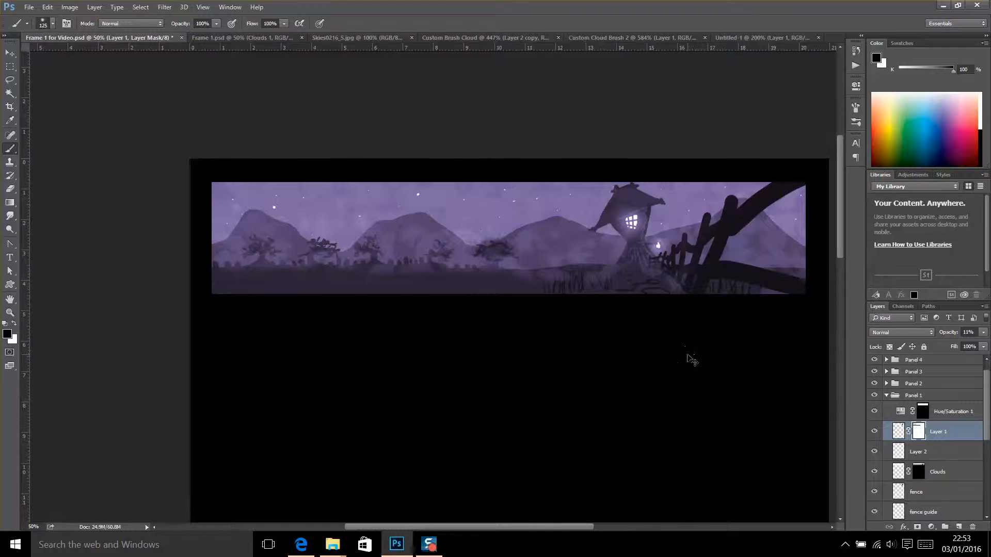
{"action": "key", "text": "ctrl+minus"}
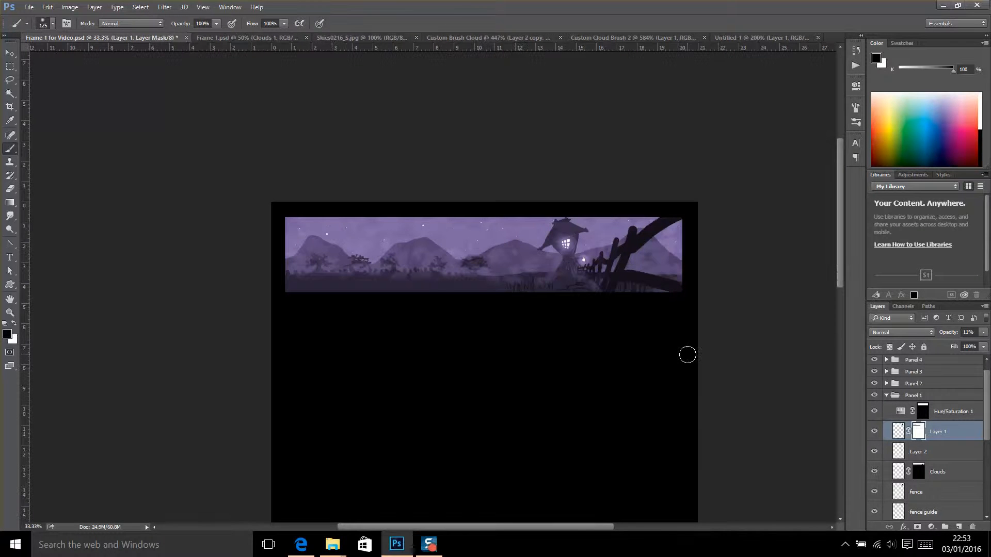